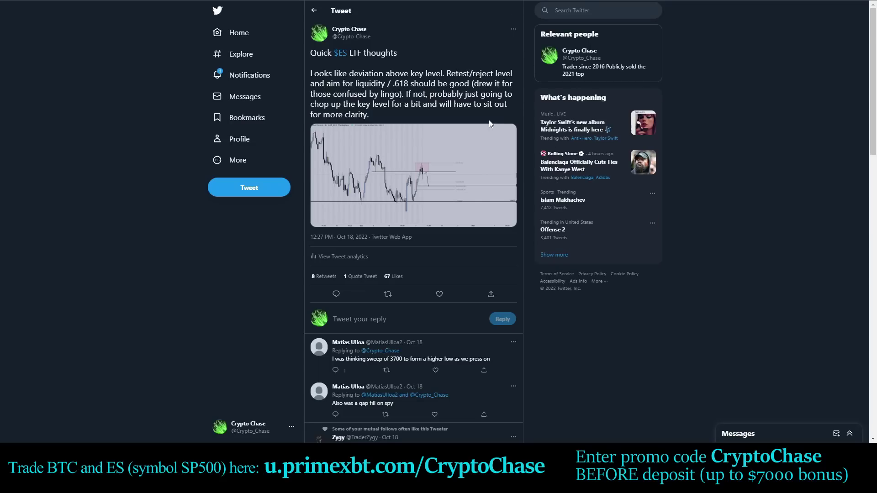
- View the October 18 $ES tweet's chart full size, and draw its 3668.25 level as a horizontal ray on TradingView's 4-hour ES chart
left_click(428, 151)
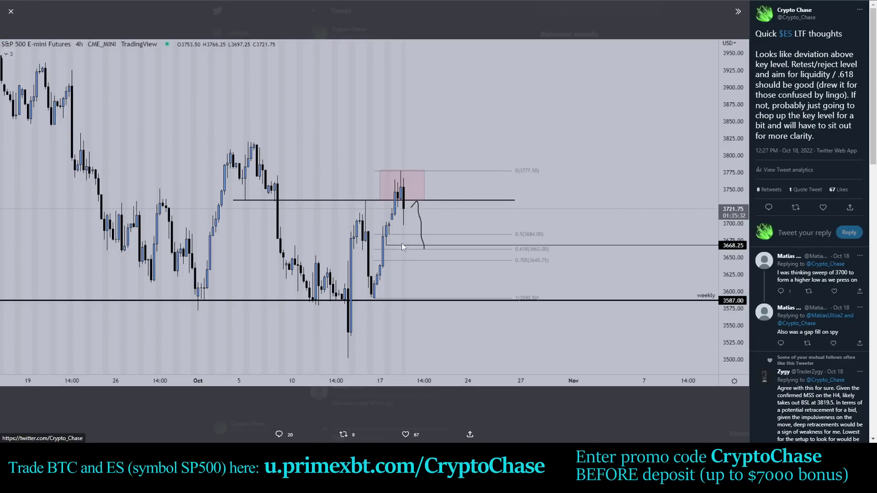
key("alt+Tab")
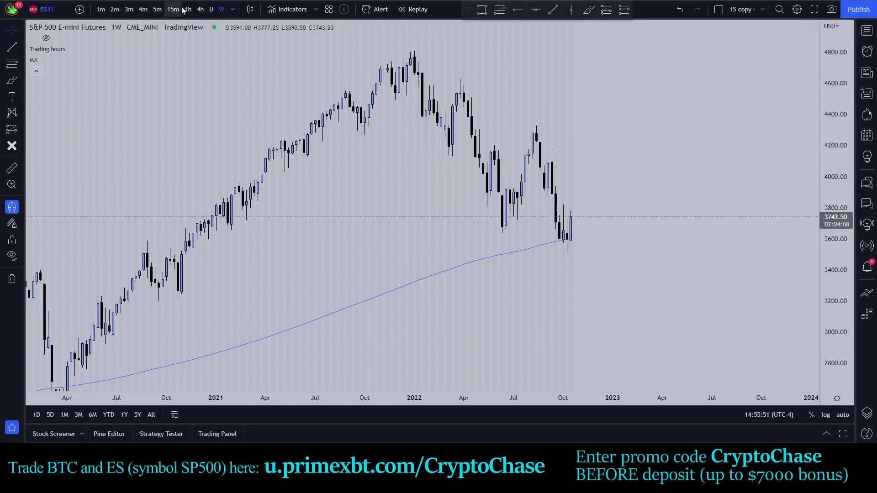
left_click(201, 9)
scroll(726, 165, "up", 3)
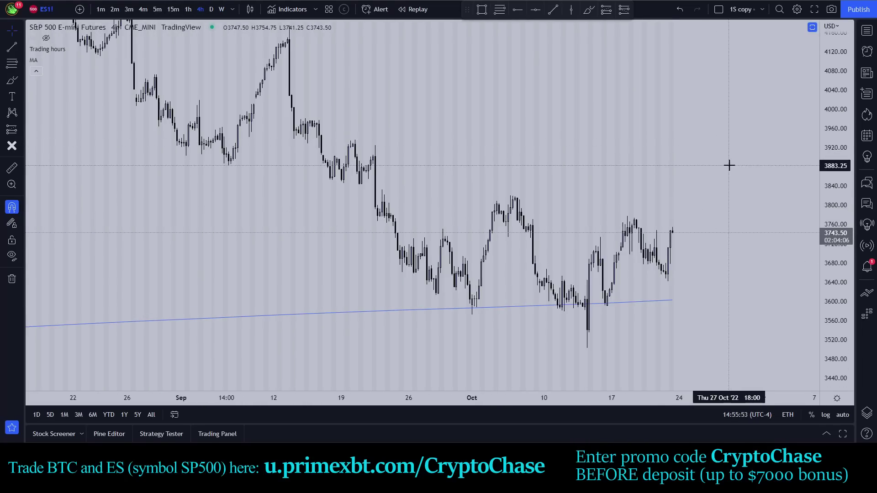
scroll(721, 72, "down", 1)
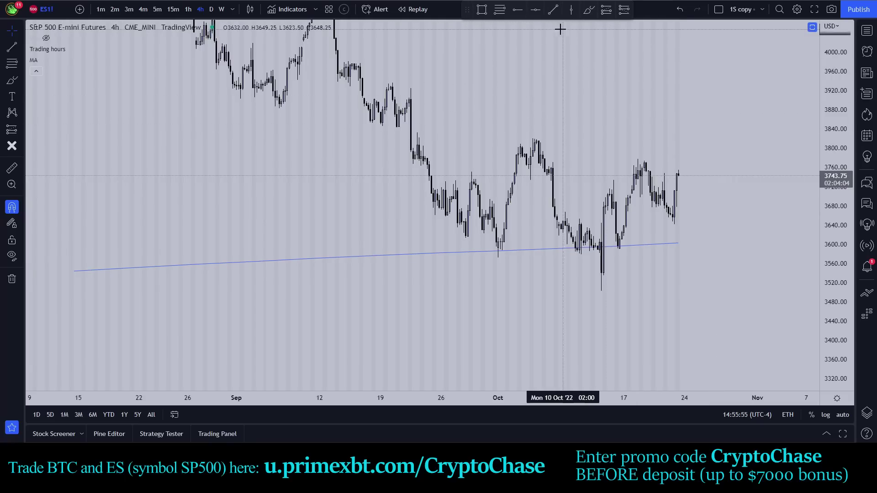
left_click(518, 10)
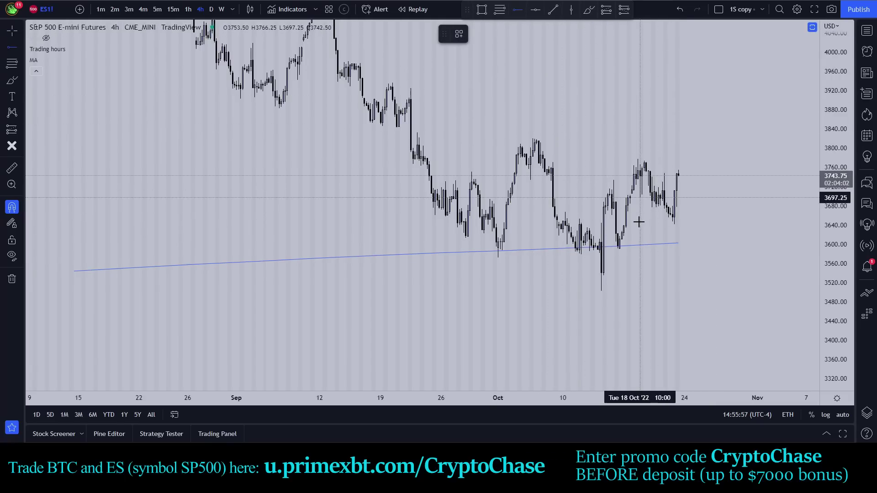
left_click(631, 211)
scroll(673, 114, "up", 3)
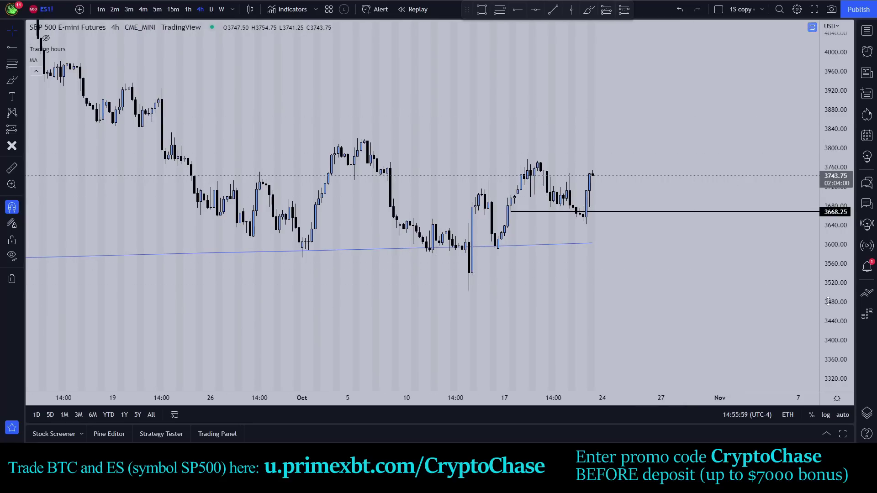
scroll(744, 90, "up", 2)
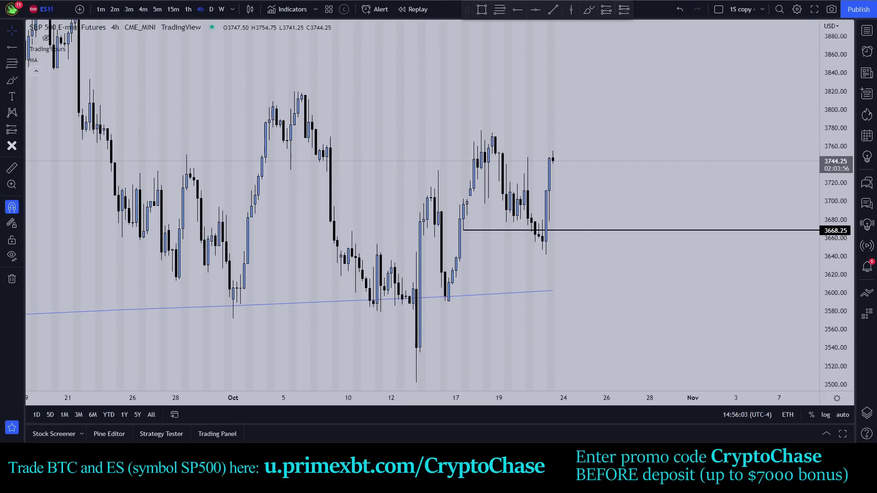
- Check the tweet's chart again and draw a horizontal ray at 3734.00 from the October 5 low on the ES chart
key("ctrl+Tab")
key("ctrl+Tab")
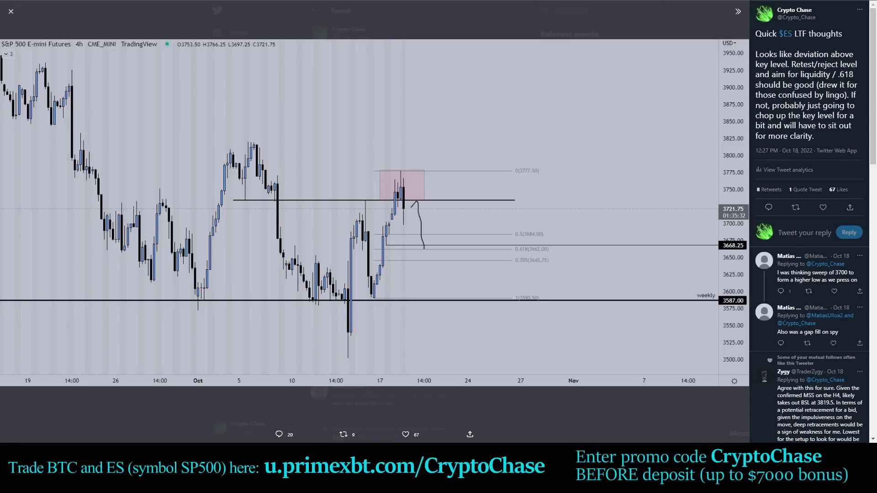
key("ctrl+Tab")
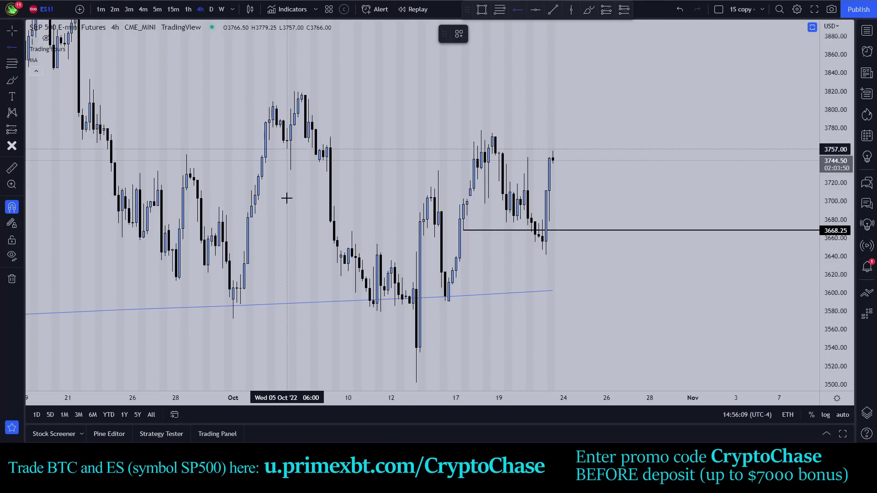
left_click(290, 170)
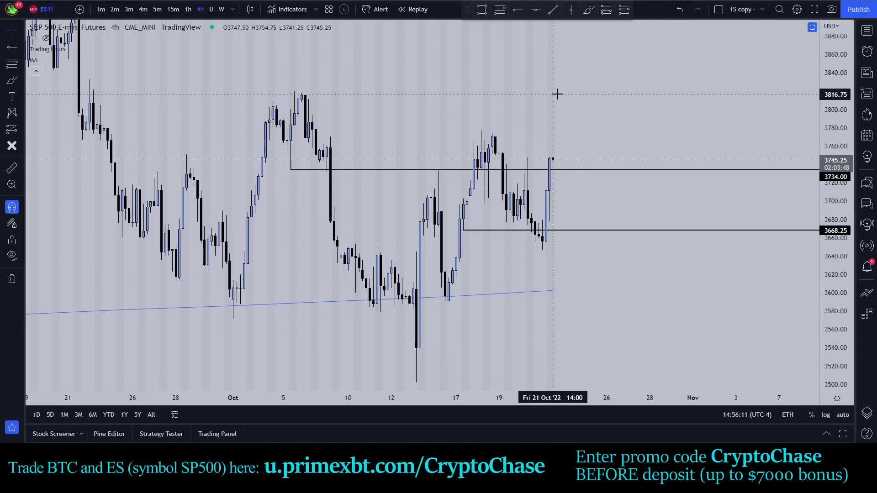
scroll(580, 97, "down", 2)
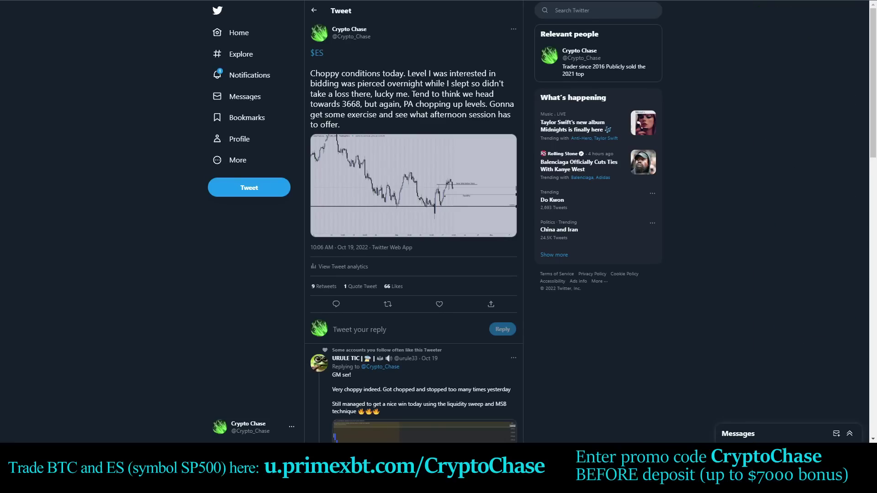
- View the October 19 $ES tweet's chart, and remove all drawings from the ES chart on the weekly timeframe
left_click(440, 157)
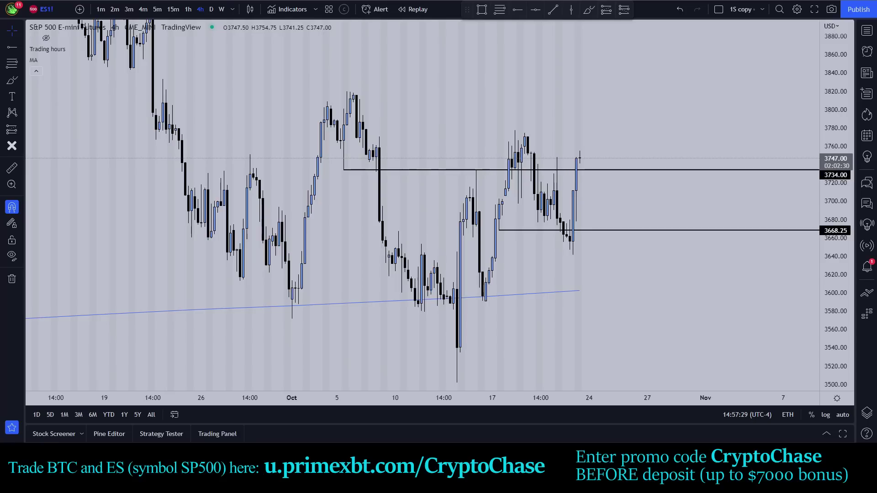
left_click(222, 9)
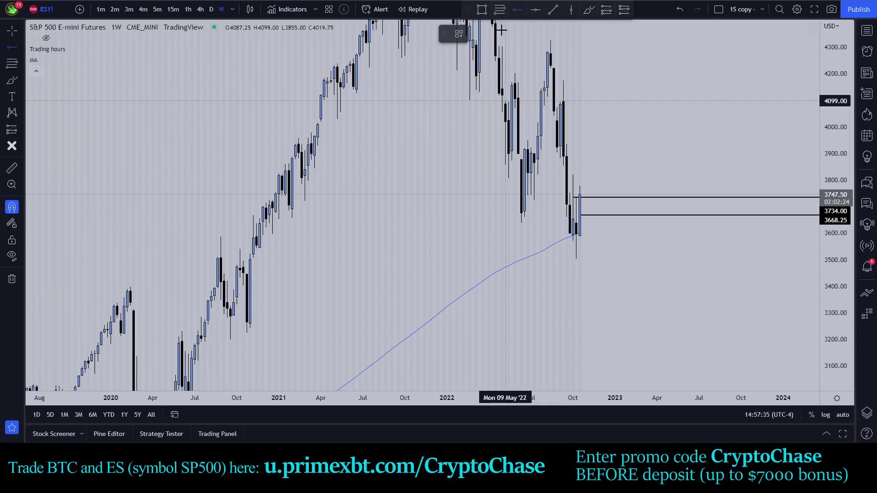
right_click(644, 120)
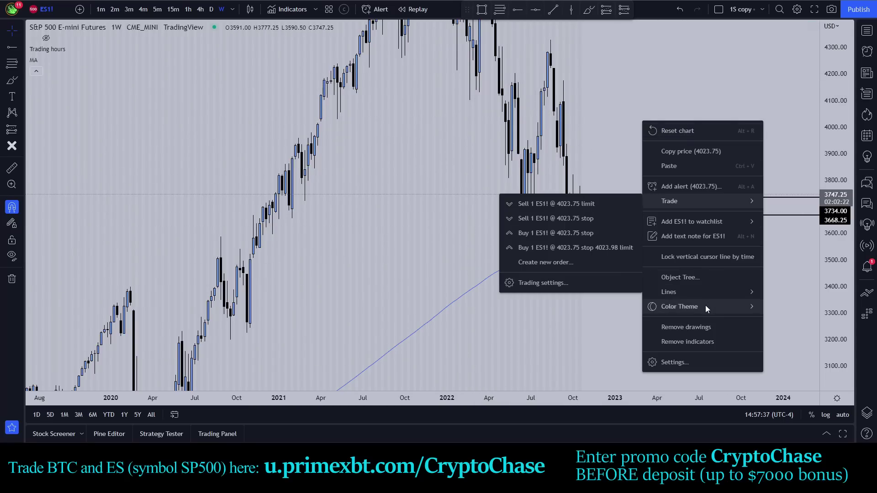
left_click(671, 327)
left_click_drag(840, 174, 447, 206)
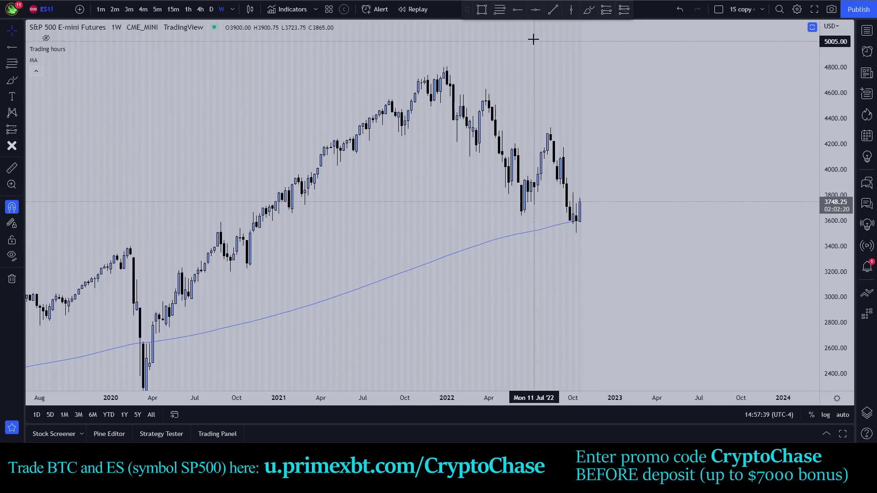
- Draw a horizontal ray at 3587.00 from the 2020 swing high on the weekly ES chart
left_click(518, 9)
left_click(224, 185)
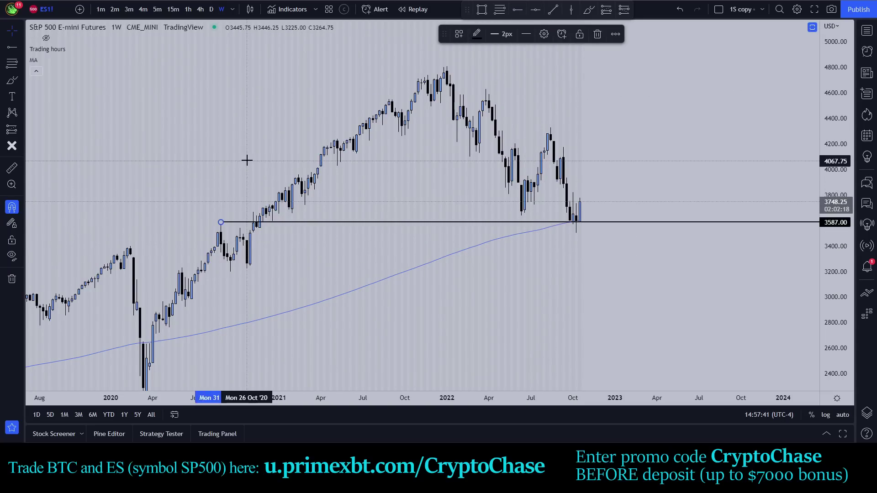
scroll(419, 268, "down", 3)
left_click_drag(386, 221, 383, 222)
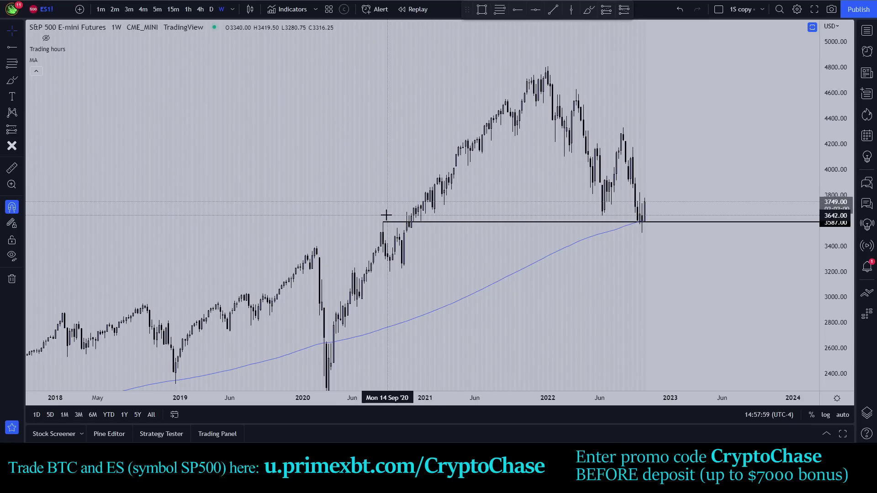
left_click_drag(383, 224, 383, 222)
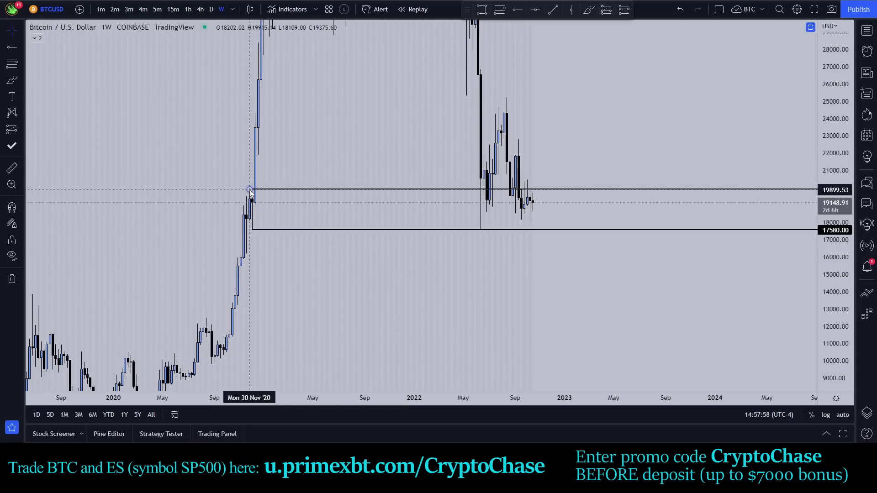
- Examine the weekly BTCUSD candles around the 19915.14 and 17580.00 rays, from their late-2020 origins to the 2022 price action
left_click_drag(252, 189, 250, 189)
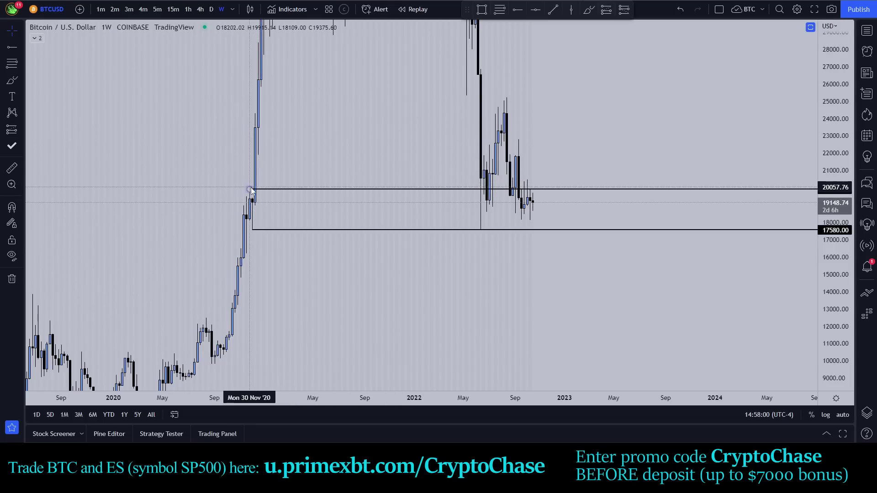
scroll(480, 191, "up", 3)
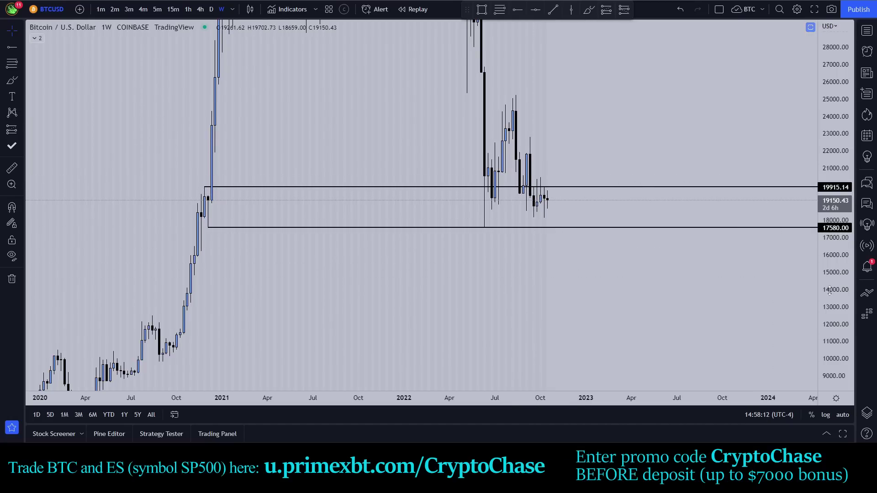
left_click_drag(836, 245, 837, 212)
left_click_drag(662, 129, 648, 145)
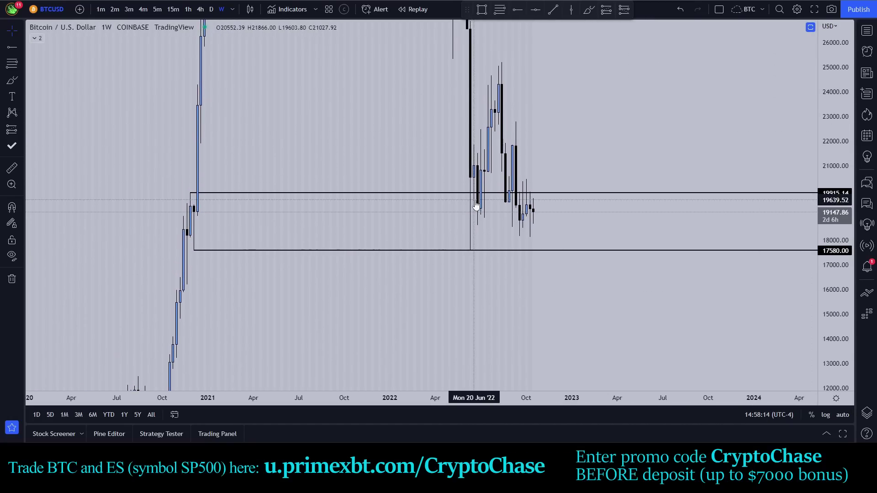
left_click_drag(475, 194, 476, 194)
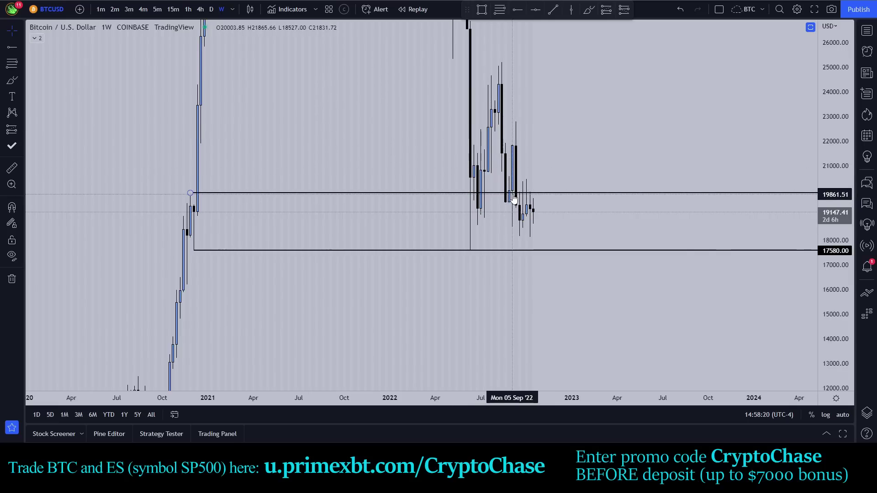
mouse_move(514, 200)
left_mouse_down()
mouse_move(521, 147)
mouse_move(515, 216)
left_mouse_up()
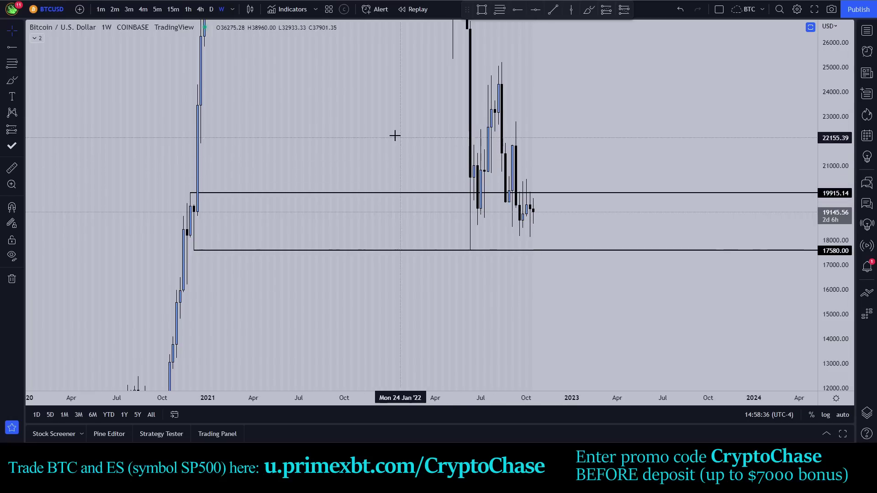
- Compare weekly ES price action at the 3587.00 ray with weekly BTCUSD price action at the 19915.14 ray
key("ctrl+Tab")
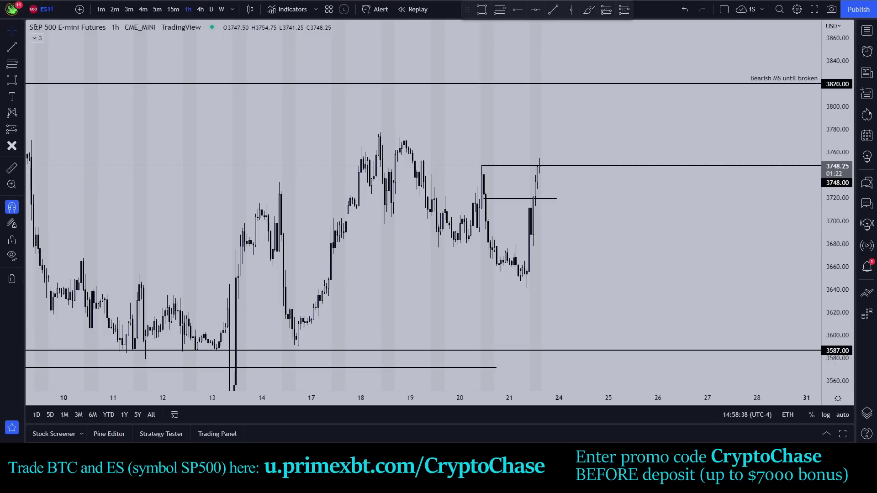
key("ctrl+Tab")
scroll(530, 151, "up", 2)
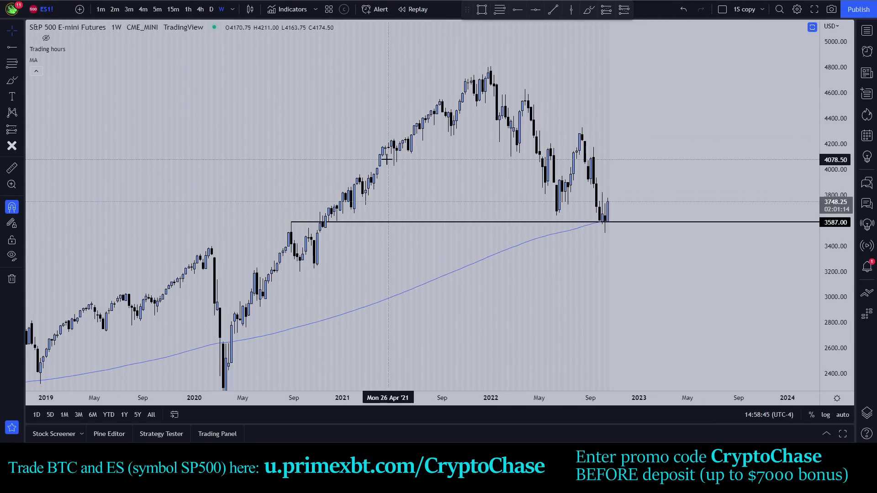
left_click_drag(840, 292, 470, 210)
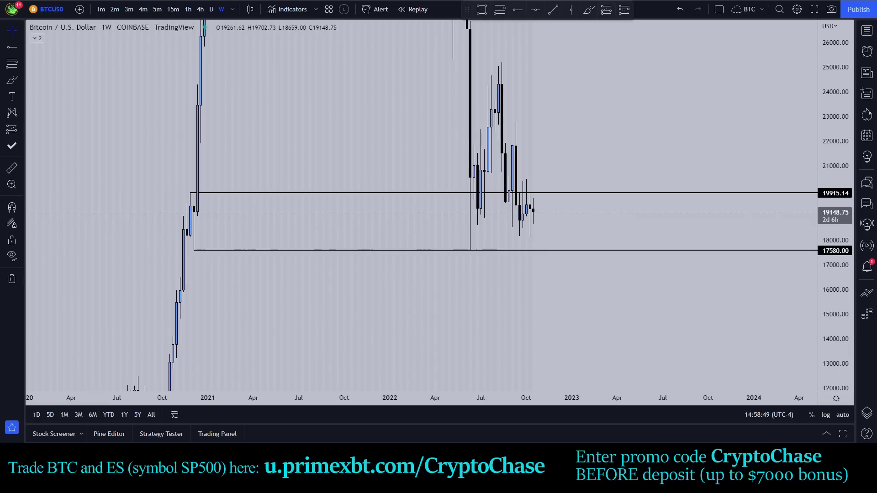
left_click_drag(190, 193, 190, 195)
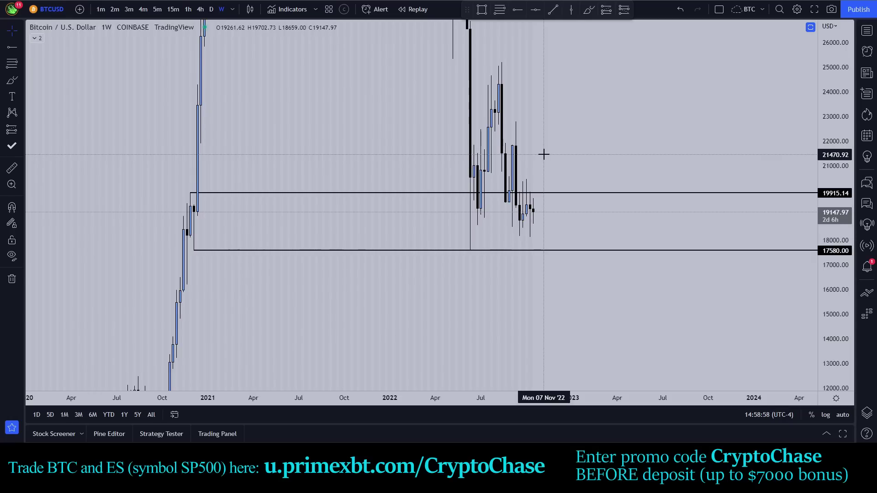
scroll(546, 145, "down", 5)
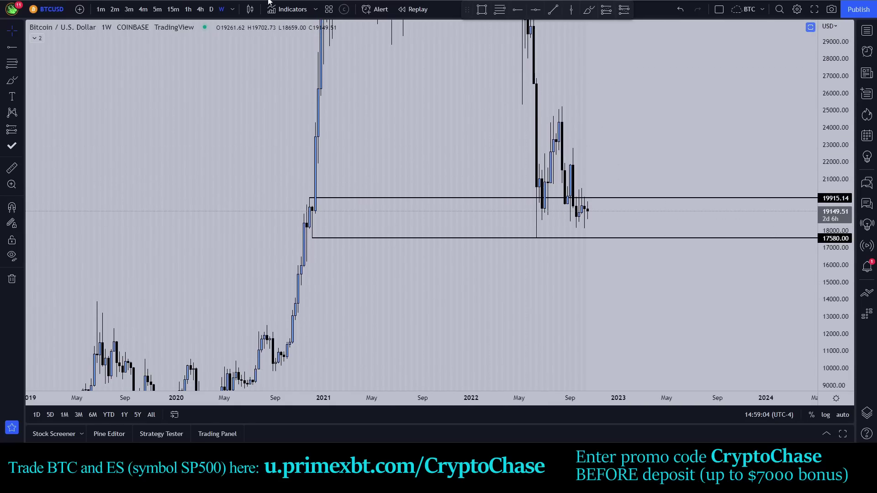
- Brush X marks beneath the late-2020 and mid-2022 lows at the 17580.00 ray on the weekly BTCUSD chart
left_click(211, 11)
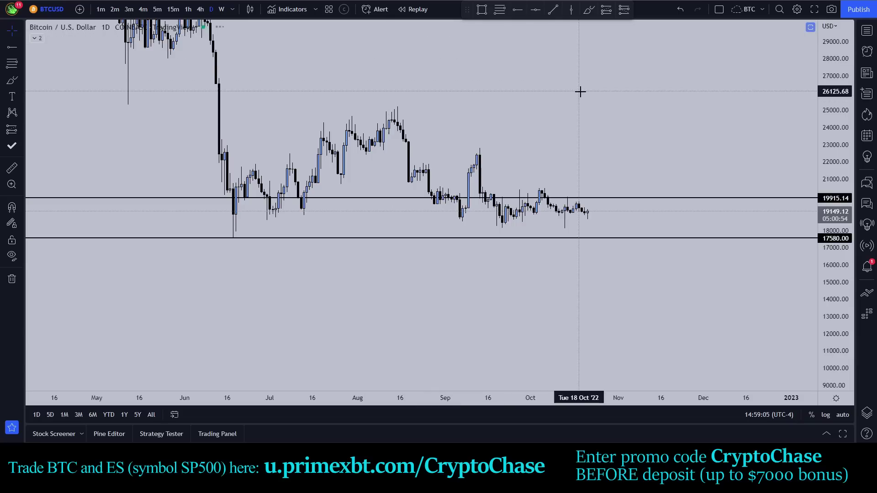
left_click(222, 10)
left_click(589, 11)
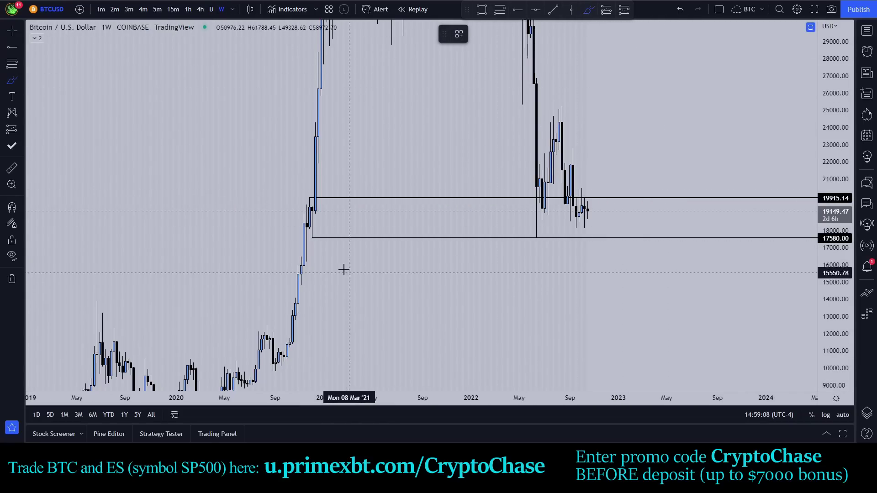
mouse_move(529, 245)
left_mouse_down()
mouse_move(540, 254)
mouse_move(522, 259)
left_mouse_up()
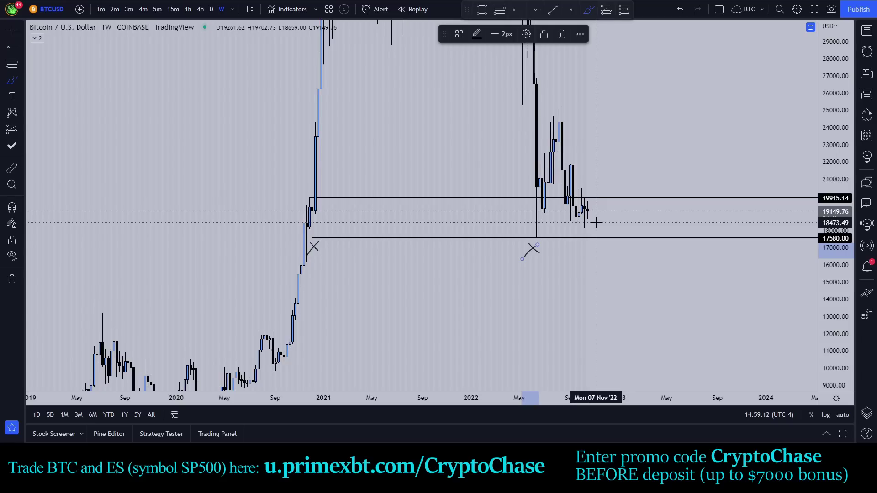
left_click(595, 223)
left_click_drag(599, 210, 608, 182)
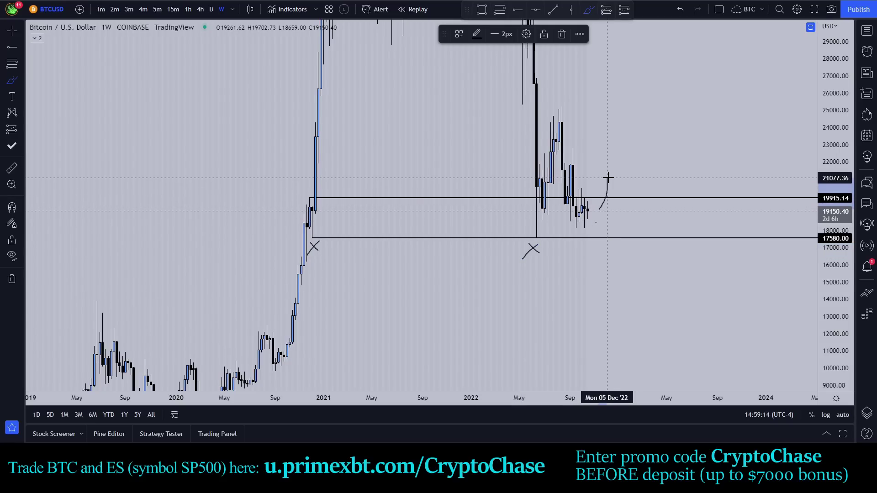
key("ctrl+z")
key("ctrl+z")
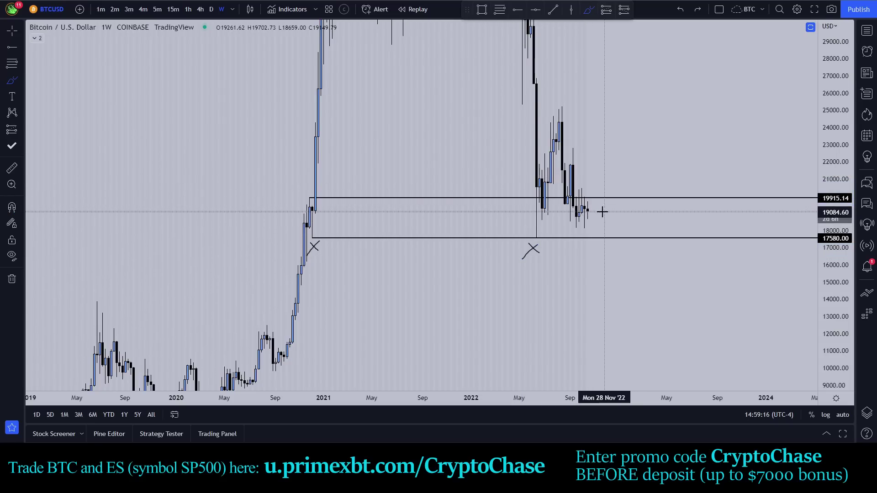
- Brush a projected BTCUSD path from the current price to just below the 17580.00 ray, and undo the circle and rising stroke
mouse_move(597, 211)
left_mouse_down()
mouse_move(615, 248)
mouse_move(632, 233)
left_mouse_up()
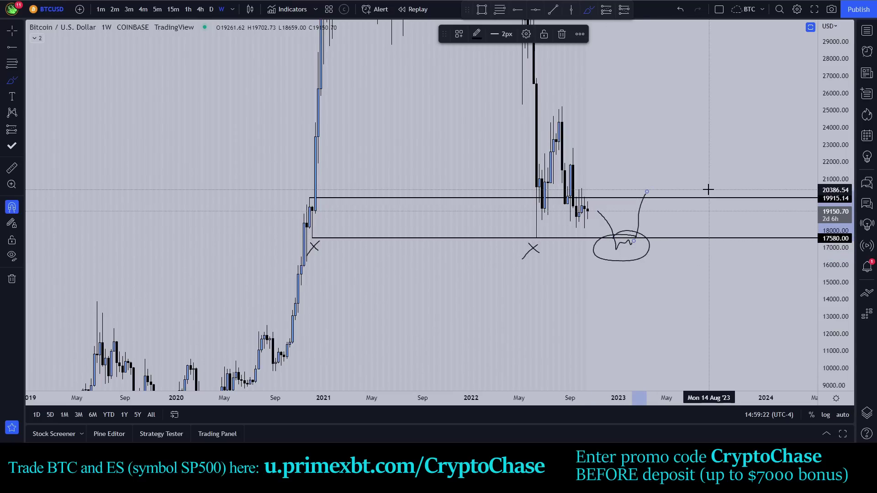
key("ctrl+z")
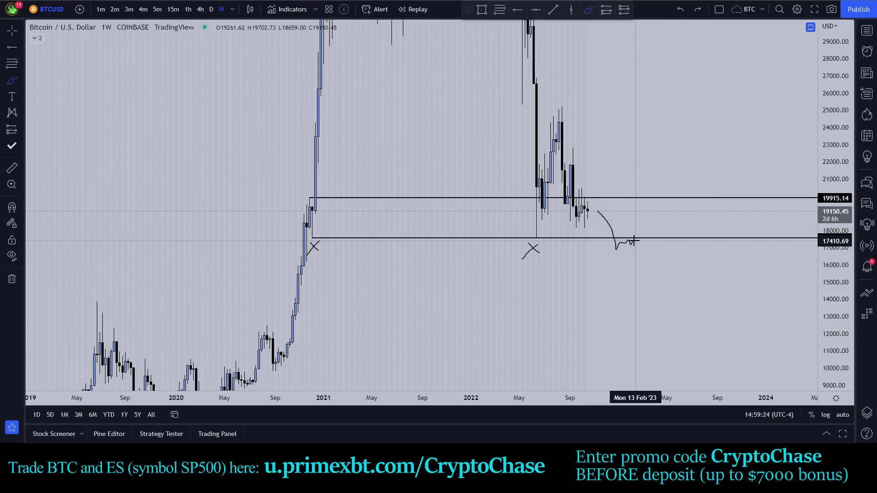
- Clear the projected path and delete both X marks beneath the 17580.00 ray on the weekly BTCUSD chart
left_click_drag(632, 241, 638, 238)
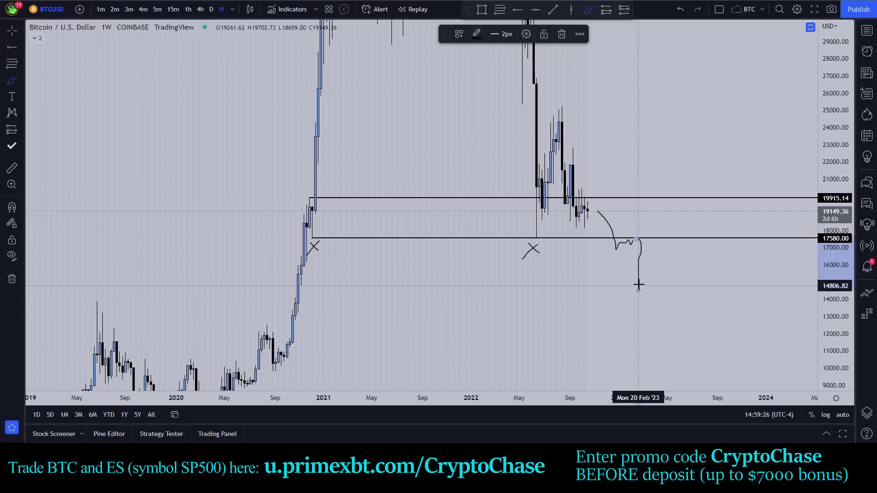
key("ctrl+z")
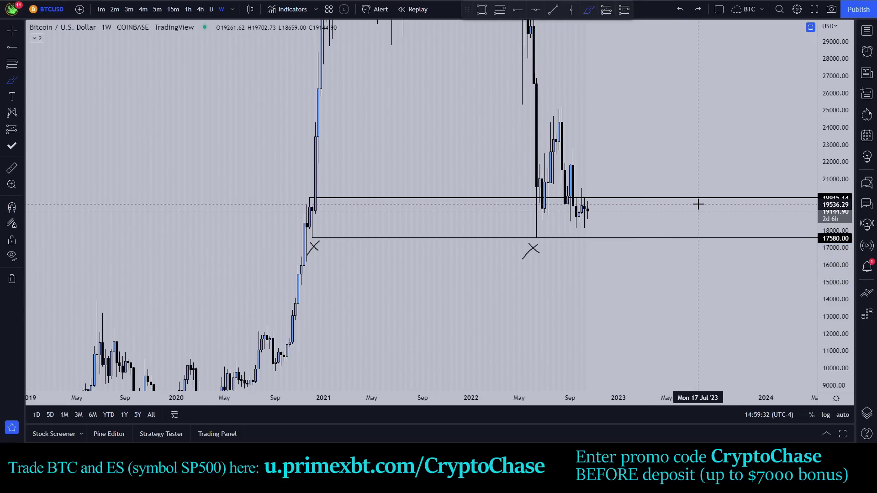
left_click(12, 30)
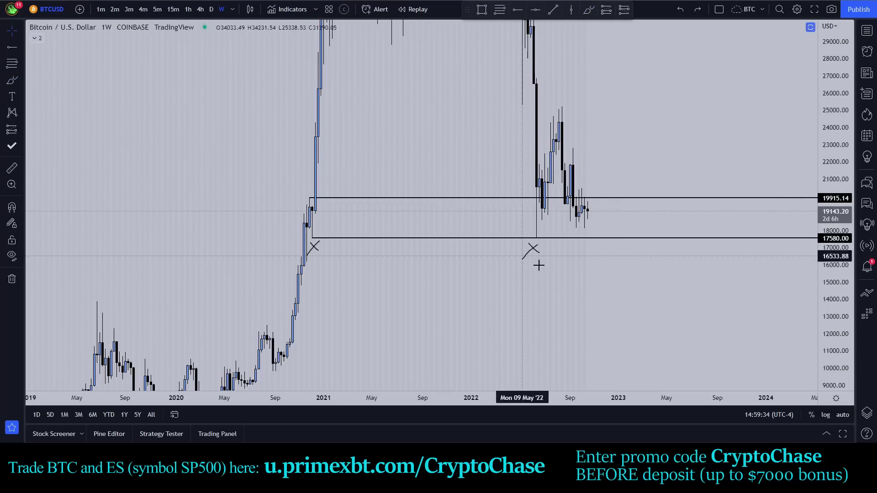
left_click(535, 250)
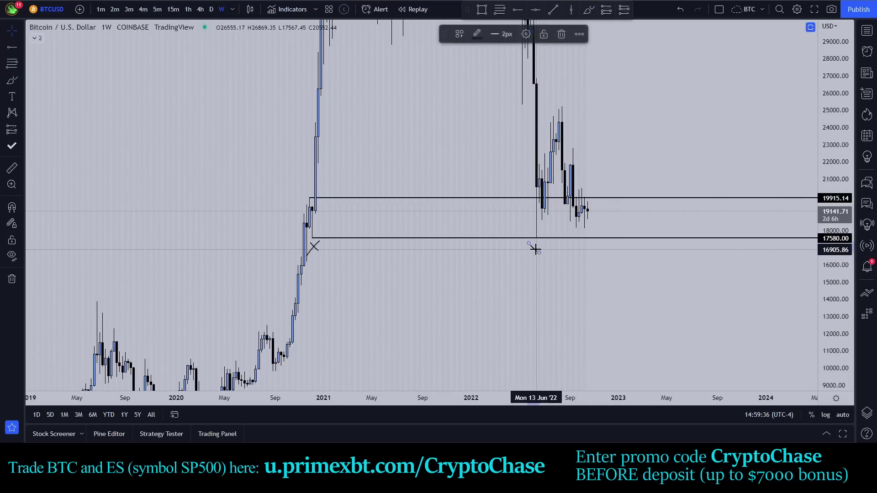
key("Delete")
left_click(319, 245)
key("Delete")
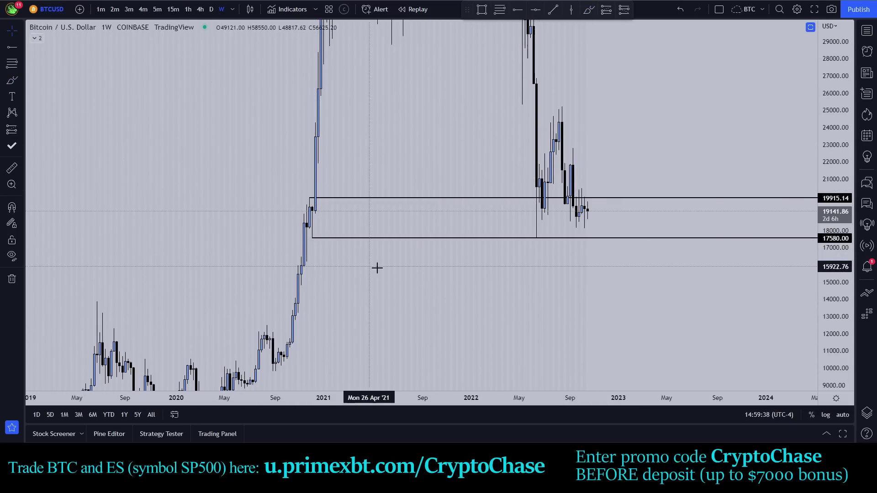
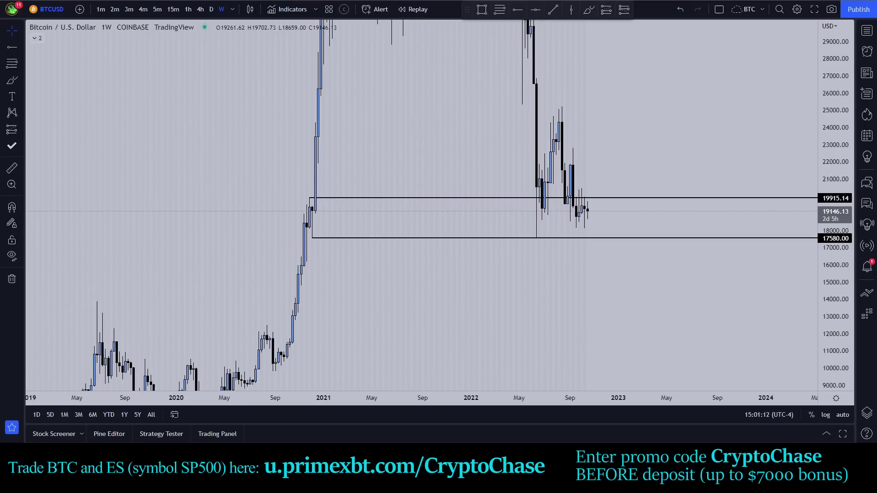
- Add a horizontal ray at 3734.00 from early October on the 4-hour S&P 500 futures chart
key("ctrl+Tab")
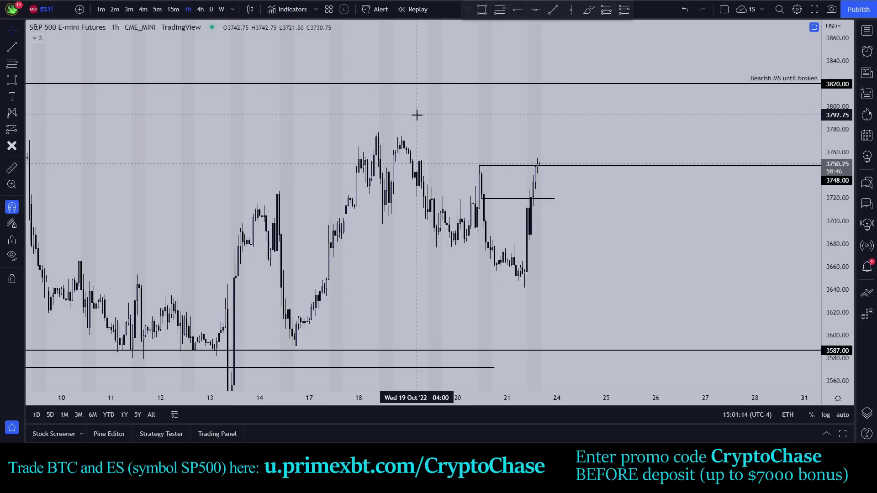
scroll(243, 98, "down", 2)
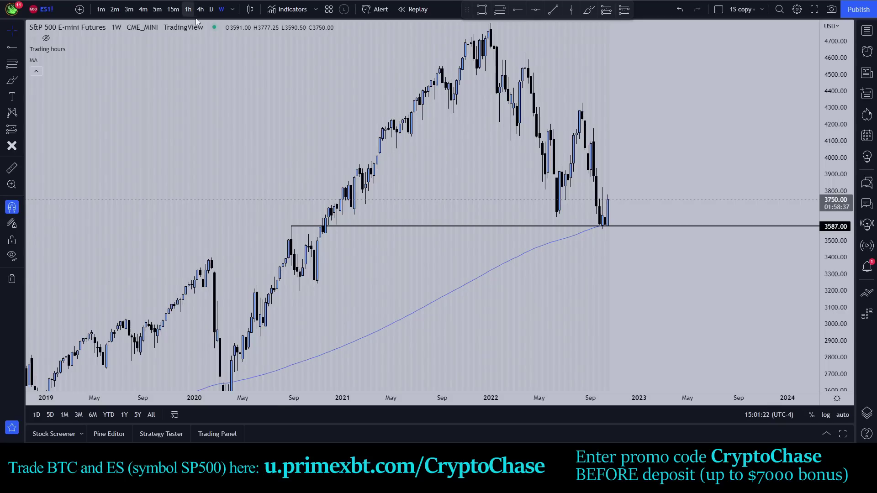
left_click(201, 9)
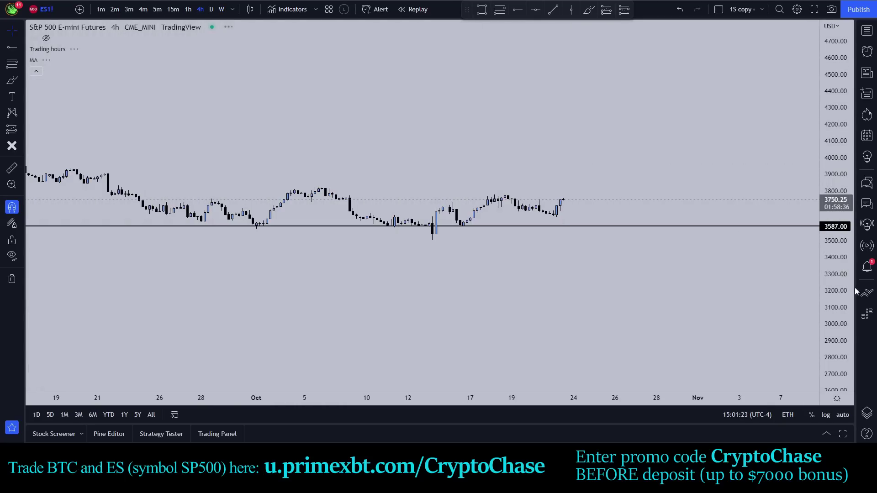
scroll(815, 58, "down", 3)
left_click(517, 9)
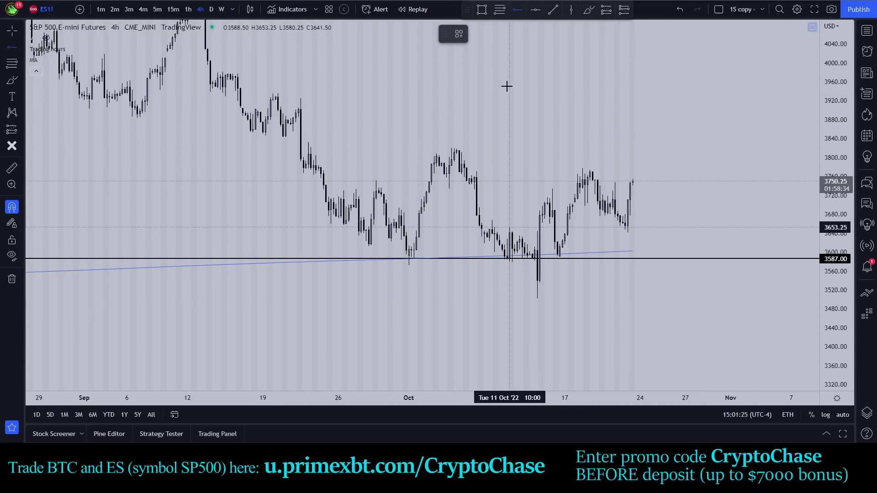
left_click(449, 188)
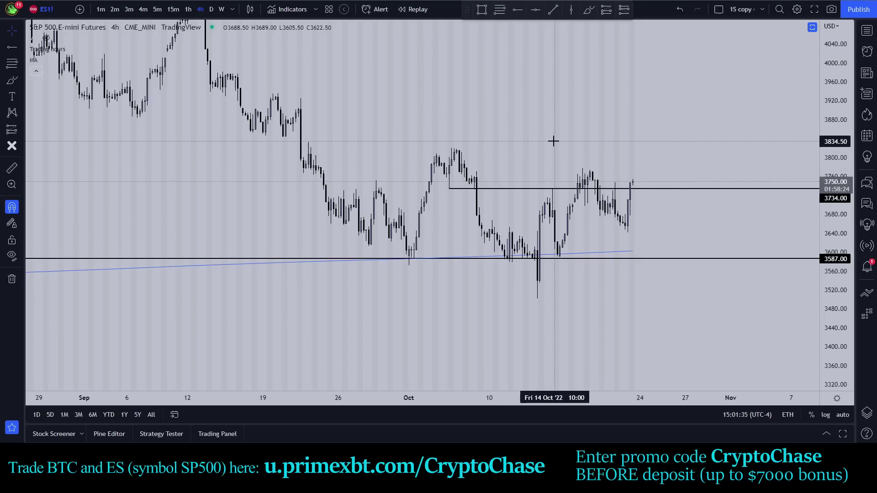
- Examine daily ES price action around the 3820.00, 3748.00 and 3587.00 levels and the Fibonacci retracement above them
left_click(188, 9)
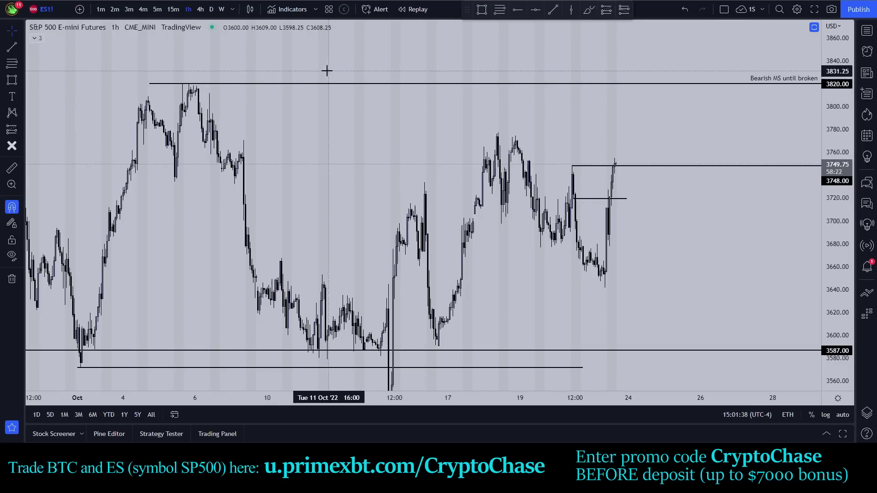
left_click(211, 10)
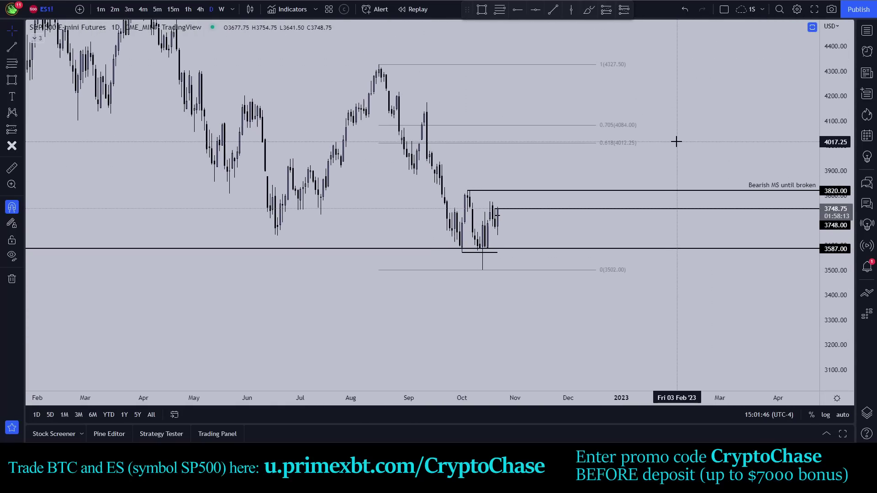
scroll(726, 170, "up", 2)
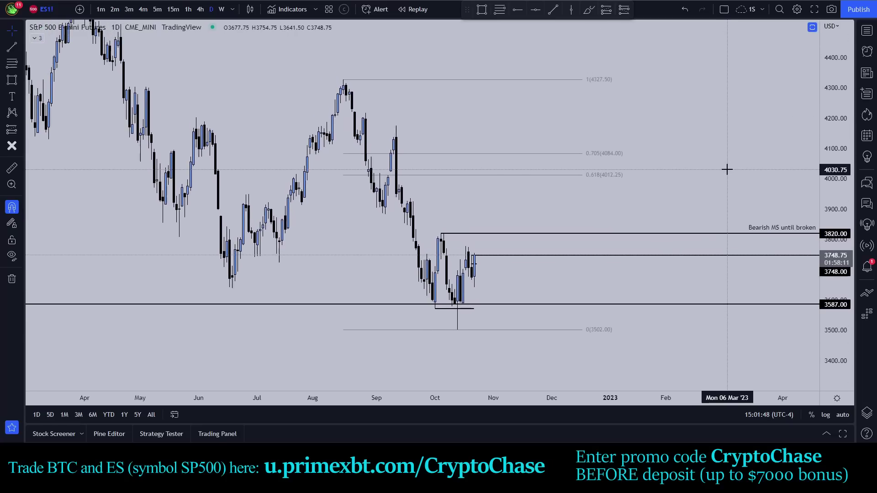
scroll(727, 166, "up", 1)
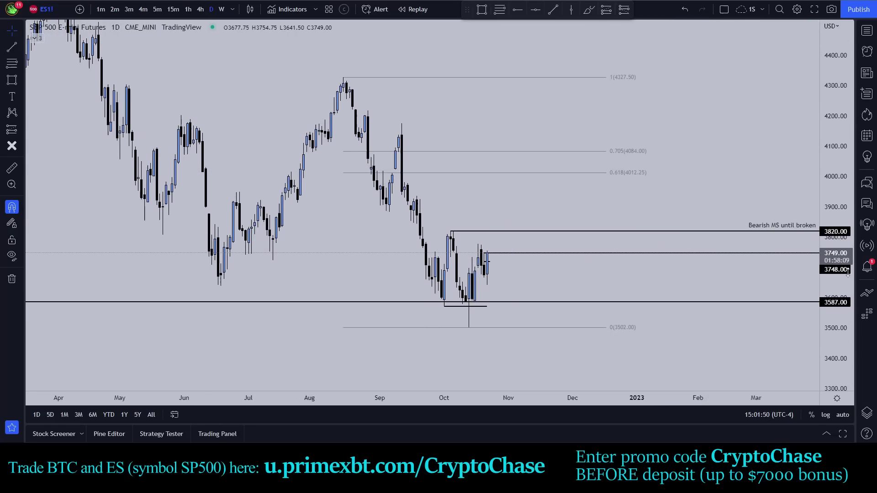
left_click_drag(847, 272, 846, 285)
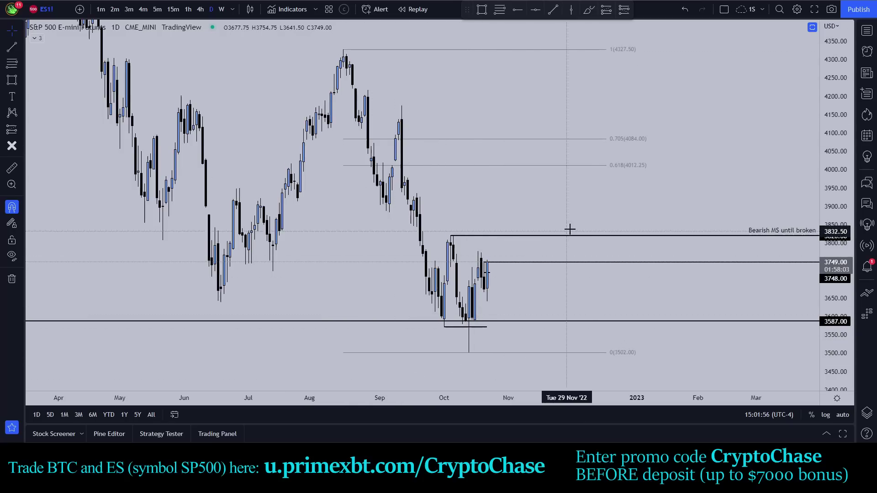
scroll(570, 229, "down", 1)
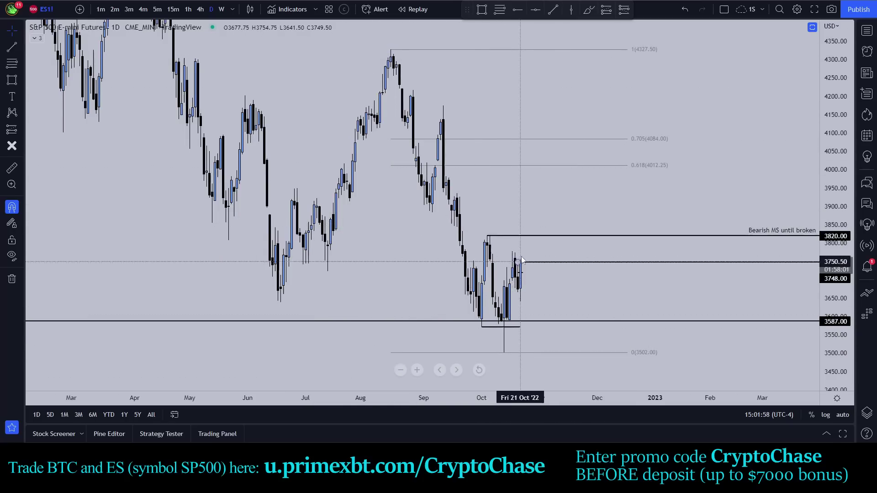
scroll(525, 163, "up", 1)
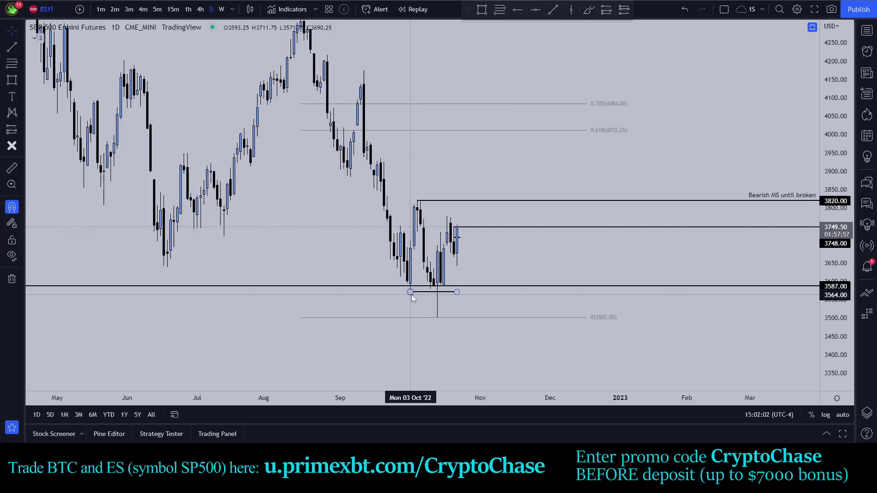
left_click_drag(417, 201, 416, 202)
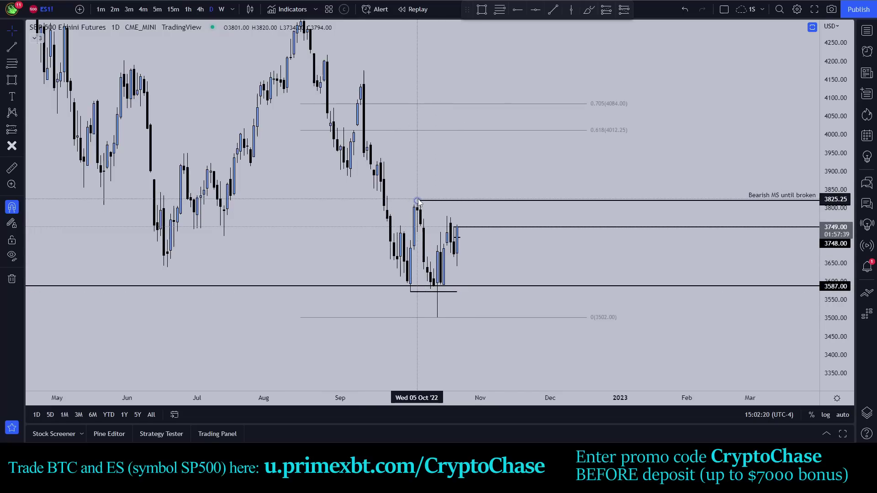
left_click_drag(418, 202, 417, 201)
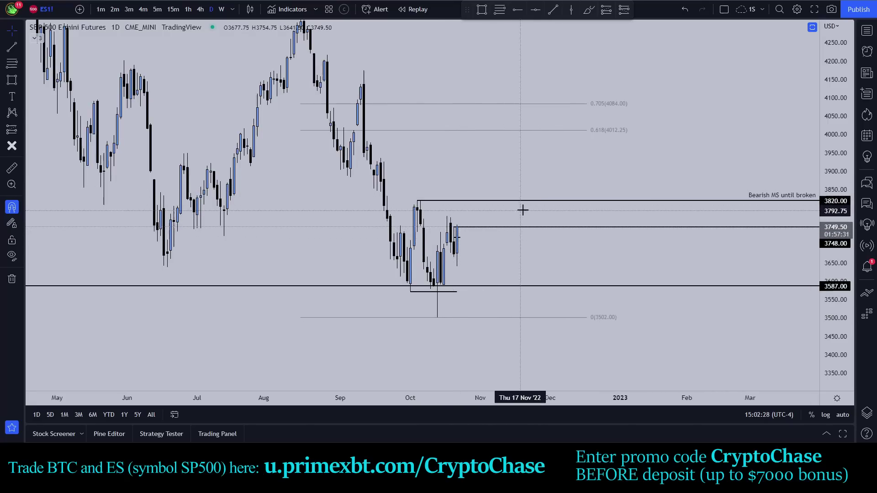
- Brush a short spike just above the 3820.00 ray on the daily ES chart and undo it
left_click(589, 9)
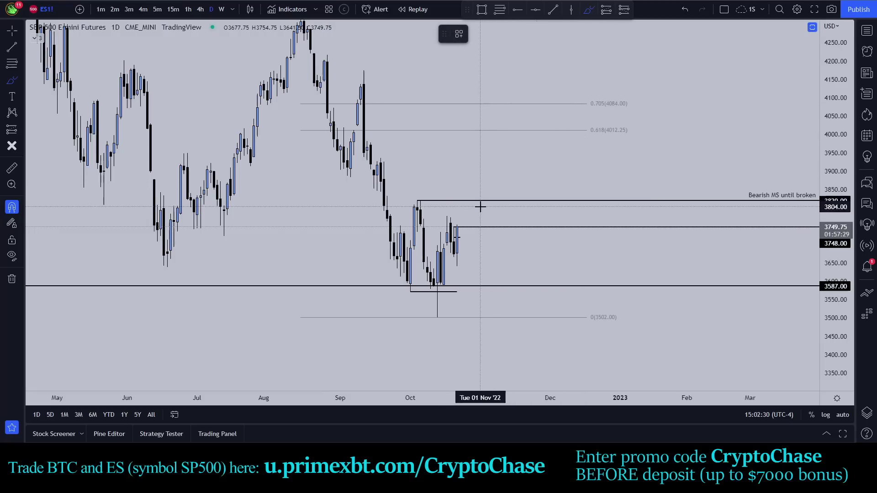
mouse_move(474, 211)
left_mouse_down()
mouse_move(480, 194)
mouse_move(484, 215)
left_mouse_up()
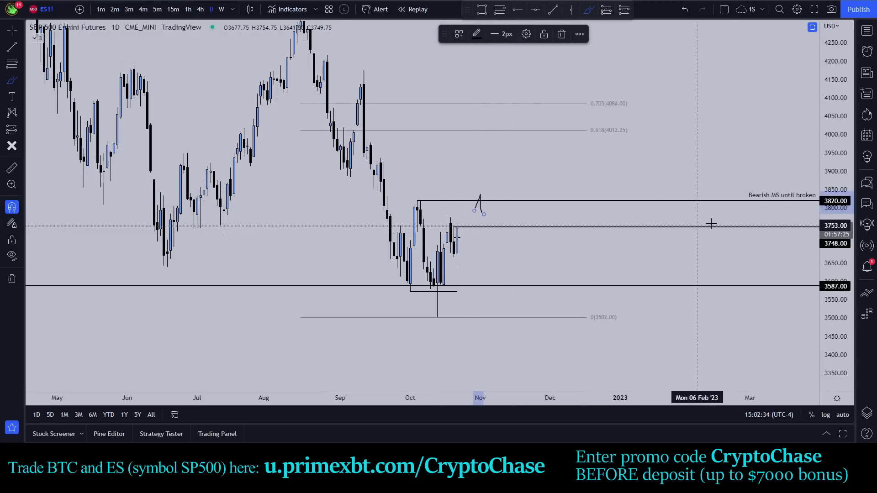
key("ctrl+z")
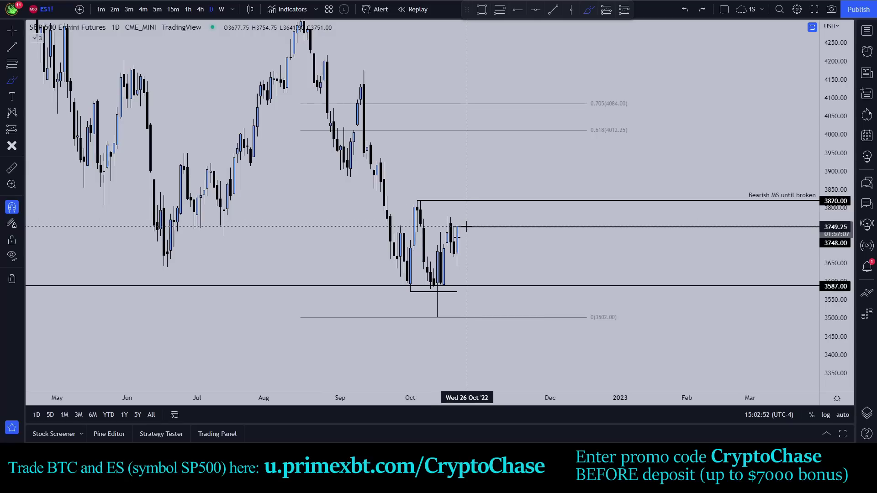
- Brush a projected daily ES path from the current price above 3820.00, back below it, and up to the 0.618 retracement at 4012.25
left_click_drag(466, 225, 484, 193)
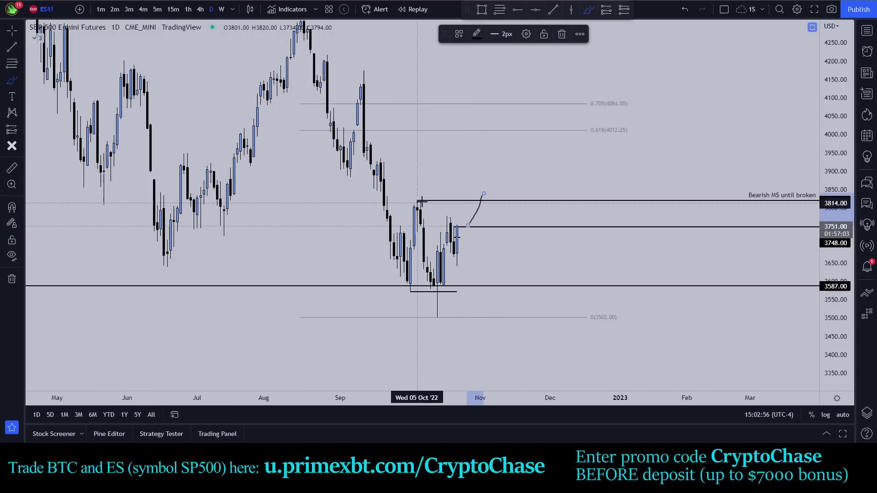
mouse_move(389, 188)
left_mouse_down()
mouse_move(392, 195)
mouse_move(490, 196)
left_mouse_up()
key("ctrl+z")
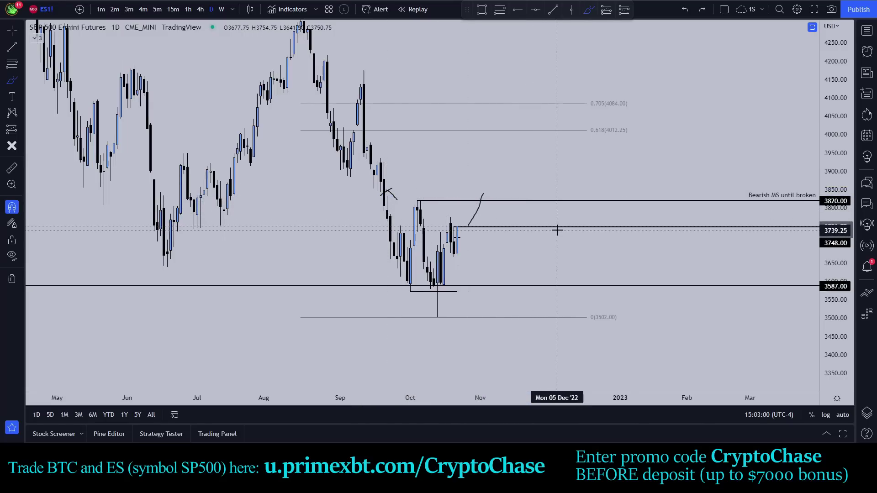
mouse_move(483, 196)
left_mouse_down()
mouse_move(501, 220)
mouse_move(534, 202)
mouse_move(484, 188)
left_mouse_up()
key("ctrl+z")
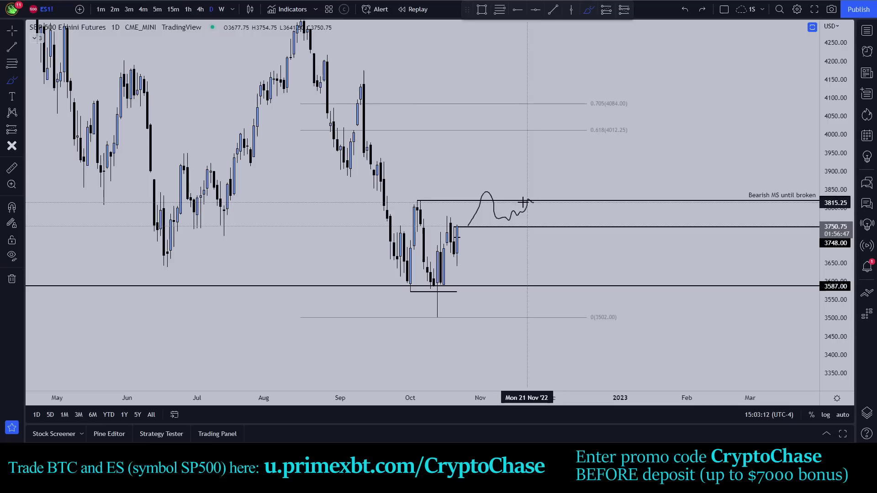
left_click_drag(536, 197, 543, 176)
left_click_drag(560, 127, 561, 130)
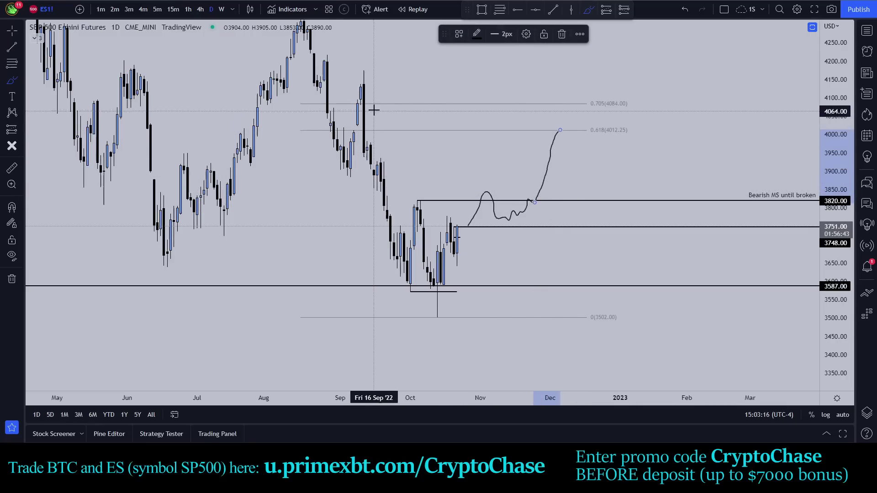
- Circle the mid-September drop and the zone between the 0.618 and 0.705 retracements at the path's end, and undo both circles
left_click_drag(368, 96, 365, 95)
left_click_drag(843, 124, 842, 151)
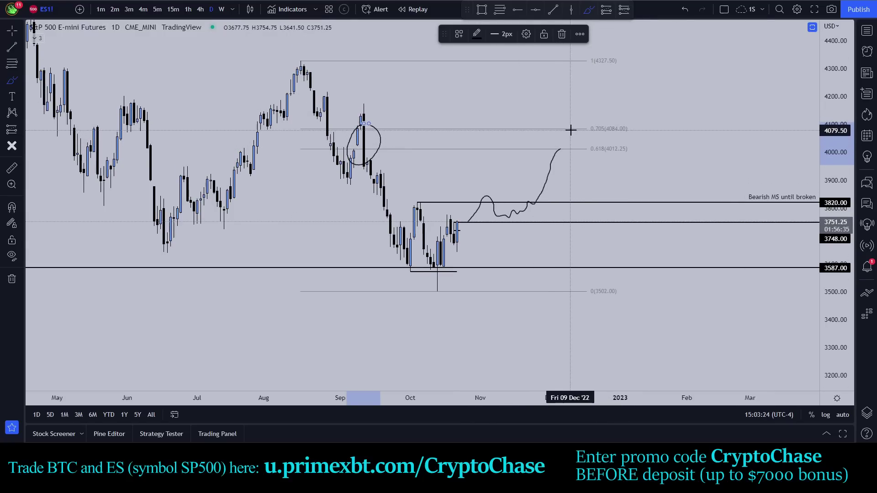
left_click_drag(570, 130, 588, 142)
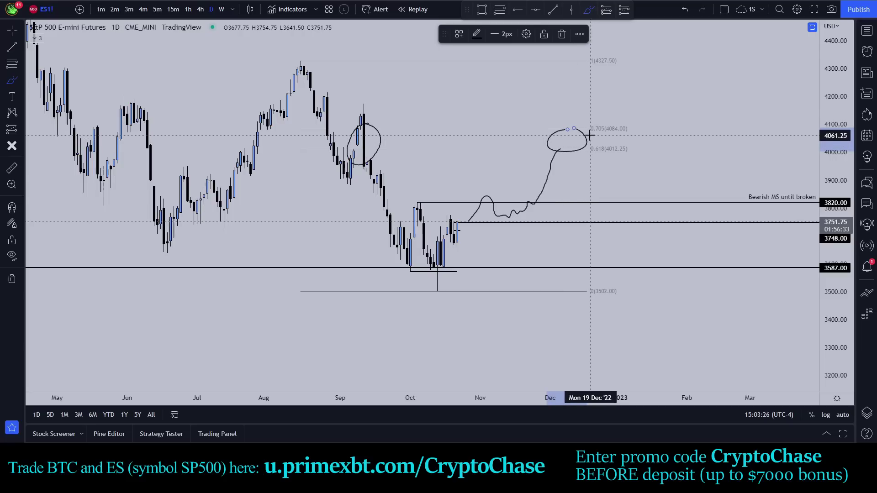
key("ctrl+z")
key("ctrl+z")
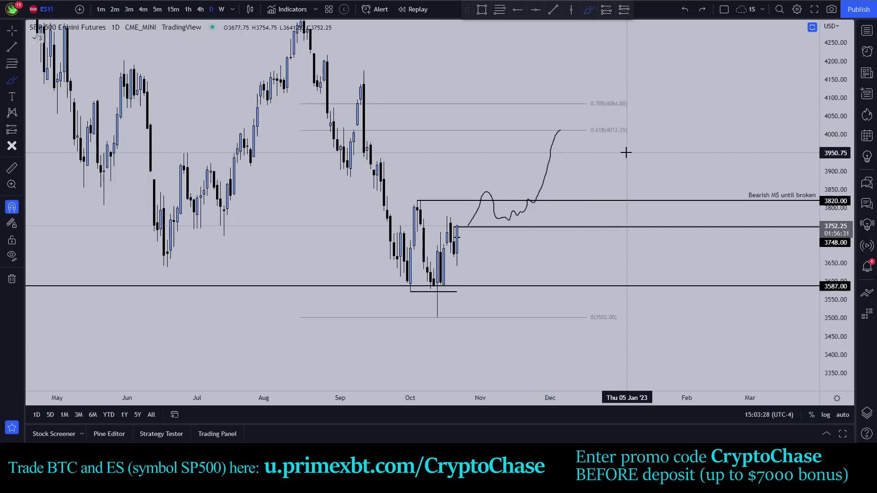
- Circle the projected consolidation around the 3820.00 ray, and undo the circle together with the whole projected path
mouse_move(503, 189)
left_mouse_down()
mouse_move(459, 194)
mouse_move(467, 197)
left_mouse_up()
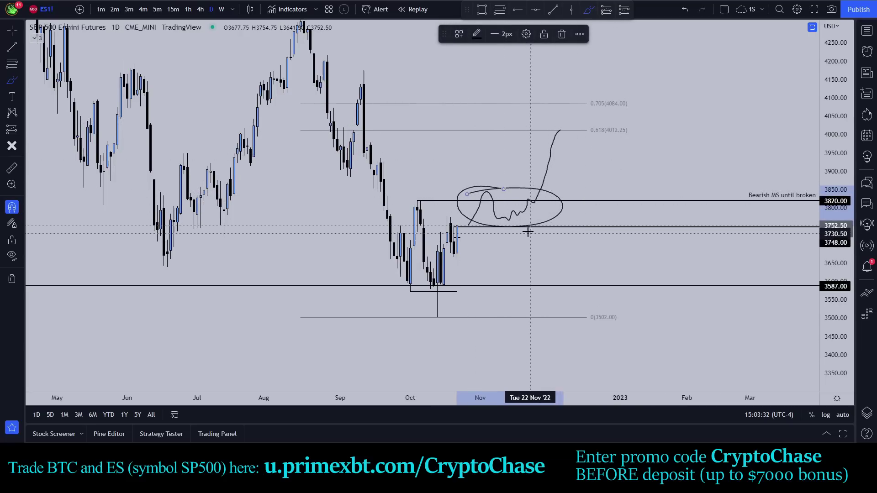
key("ctrl+z")
key("ctrl+z")
key("ctrl+z")
key("ctrl+z")
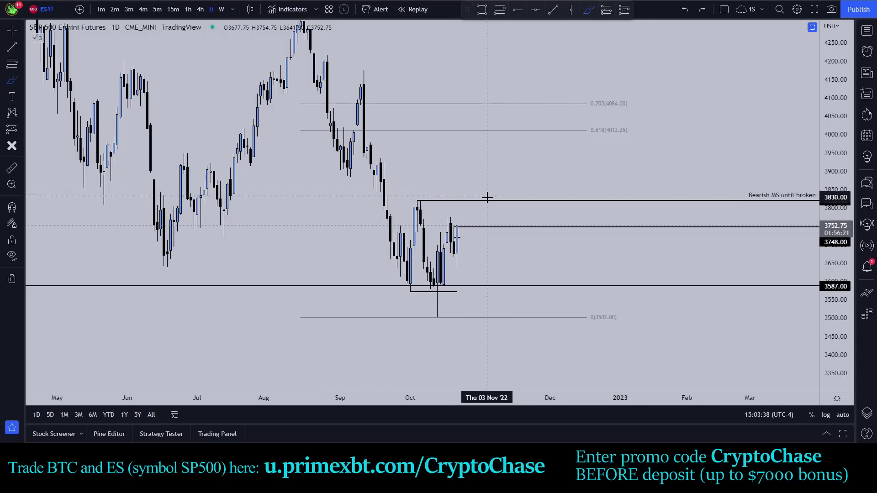
- Brush an early-November rejection at the 3820.00 ray and a mark near the October high, and undo all these strokes
mouse_move(474, 210)
left_mouse_down()
mouse_move(491, 194)
mouse_move(494, 214)
left_mouse_up()
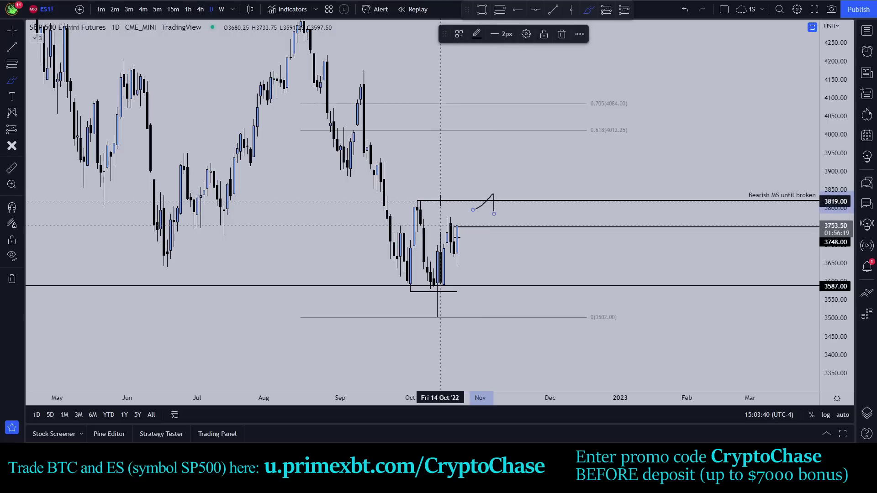
mouse_move(428, 188)
left_mouse_down()
mouse_move(413, 206)
mouse_move(427, 188)
left_mouse_up()
key("ctrl+z")
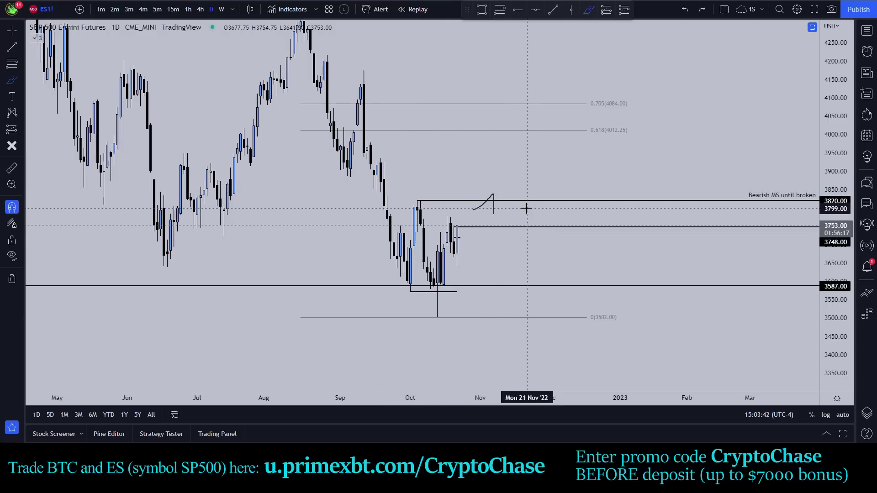
key("ctrl+z")
key("ctrl+z")
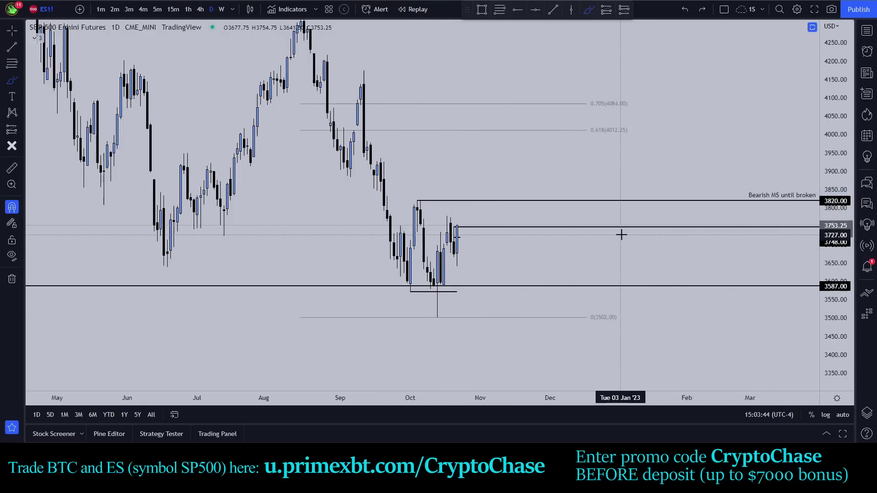
- Switch the ES chart from the daily to the 1-hour timeframe and frame the recent October price action
scroll(652, 161, "up", 5)
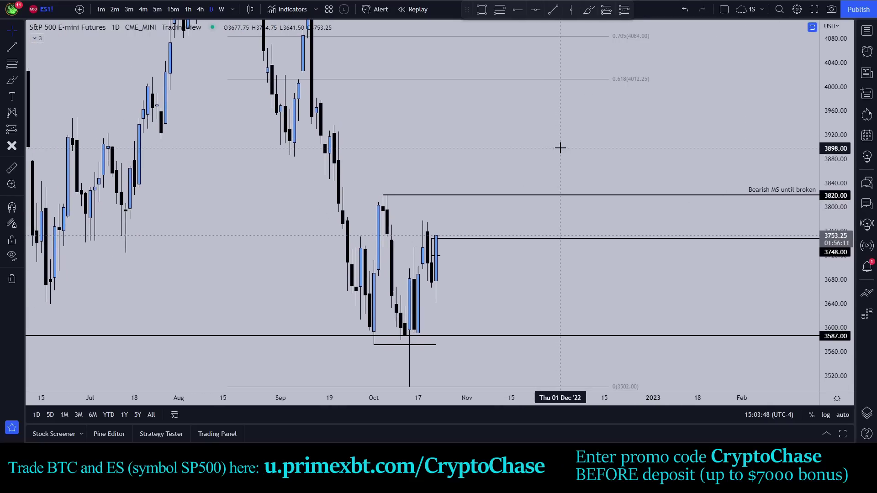
left_click(200, 9)
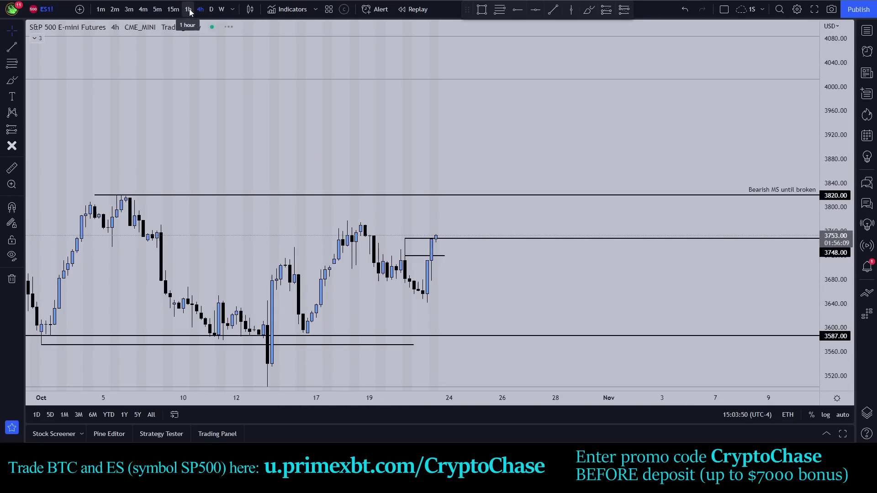
left_click(188, 10)
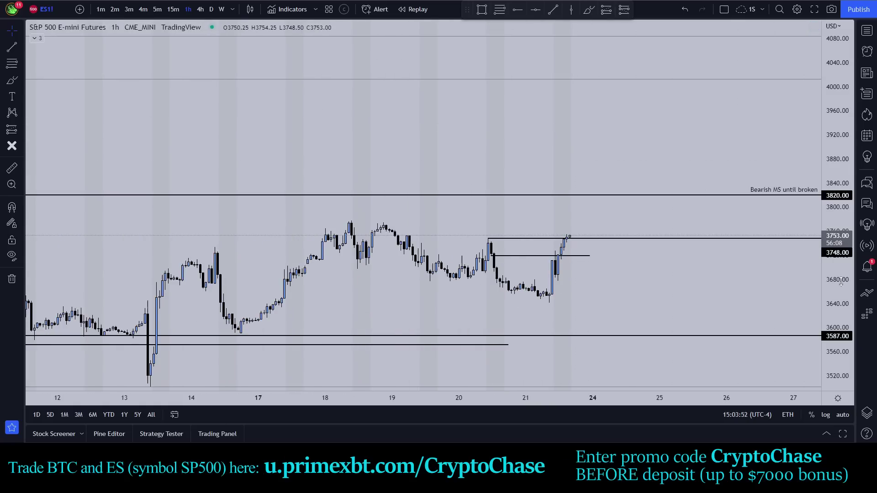
scroll(642, 98, "down", 2)
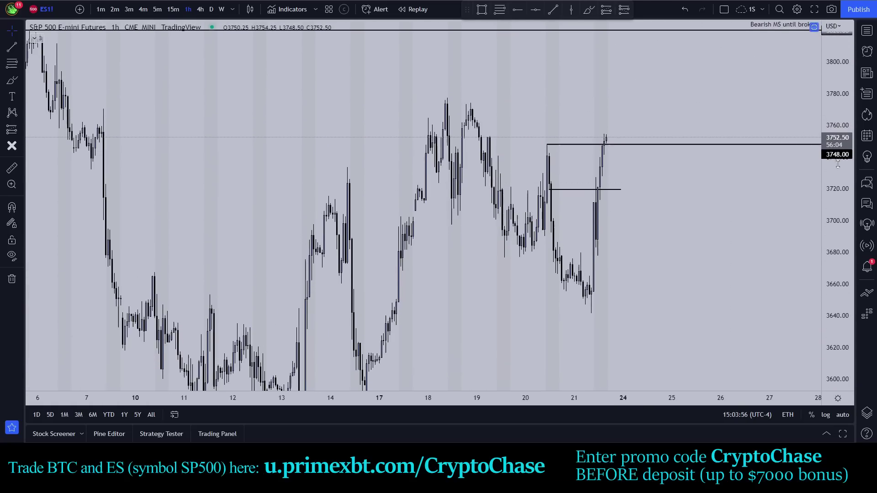
double_click(820, 182)
scroll(564, 99, "up", 2)
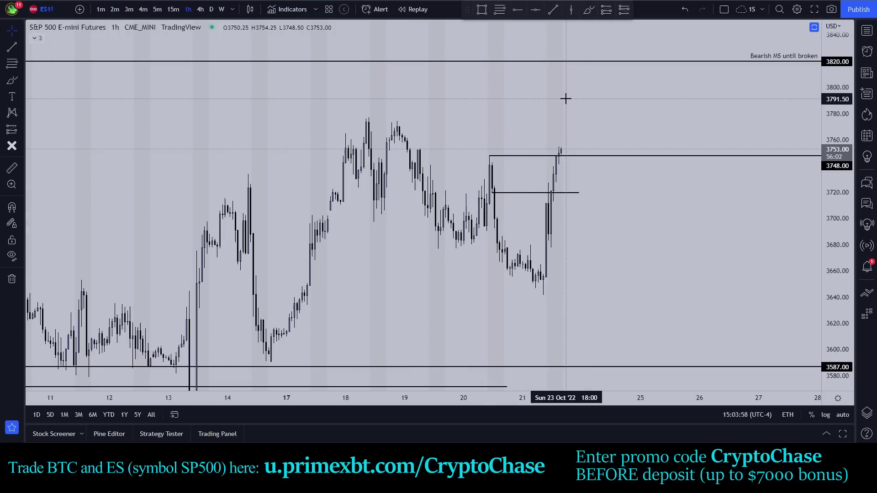
- Delete the 3748.00 horizontal ray and the short horizontal line just below it
left_click(591, 157)
key("Delete")
left_click(576, 192)
key("Delete")
scroll(640, 182, "down", 4)
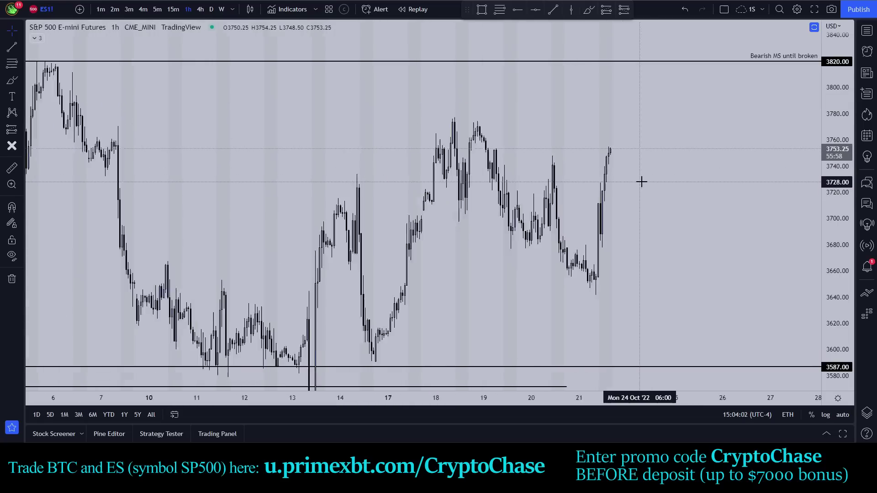
- Place a horizontal ray at 3719.50 starting from the candle just after the 20 October high
scroll(703, 206, "up", 3)
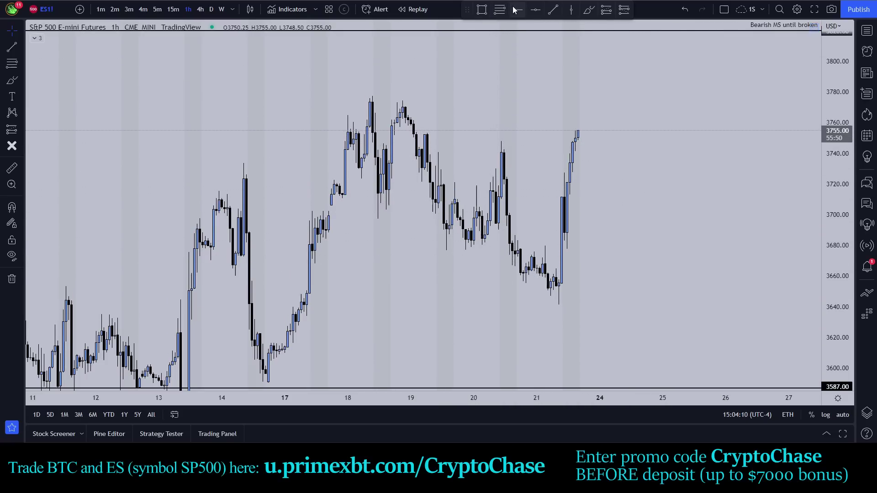
left_click(505, 187)
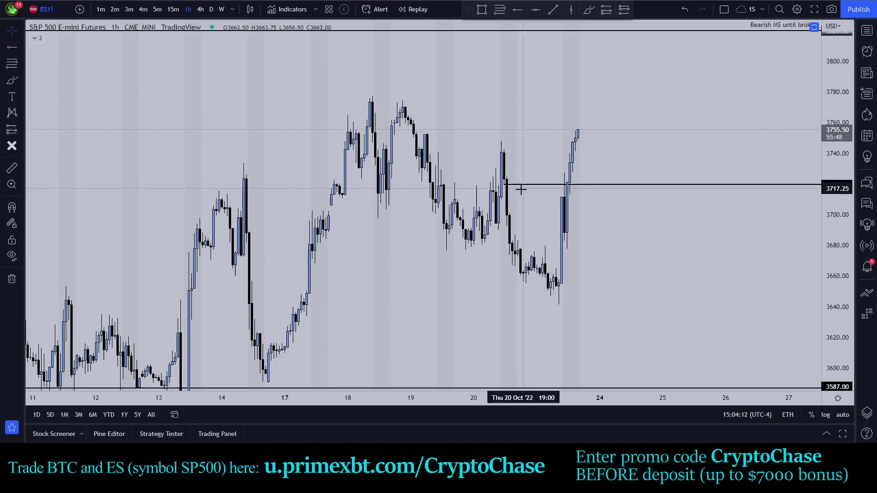
left_click_drag(505, 187, 507, 186)
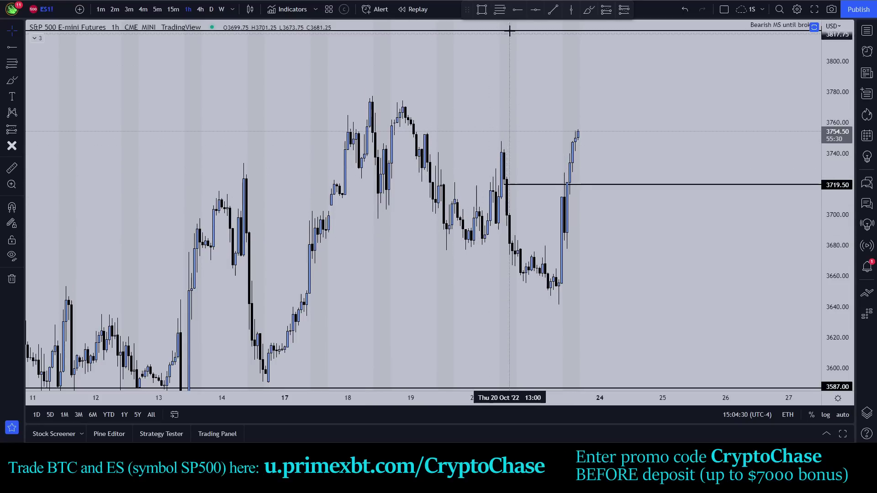
- Draw a trend line from 3736.00 on 19 October down to 3689.25 on 20 October, and delete it
left_click(554, 9)
left_click(430, 160)
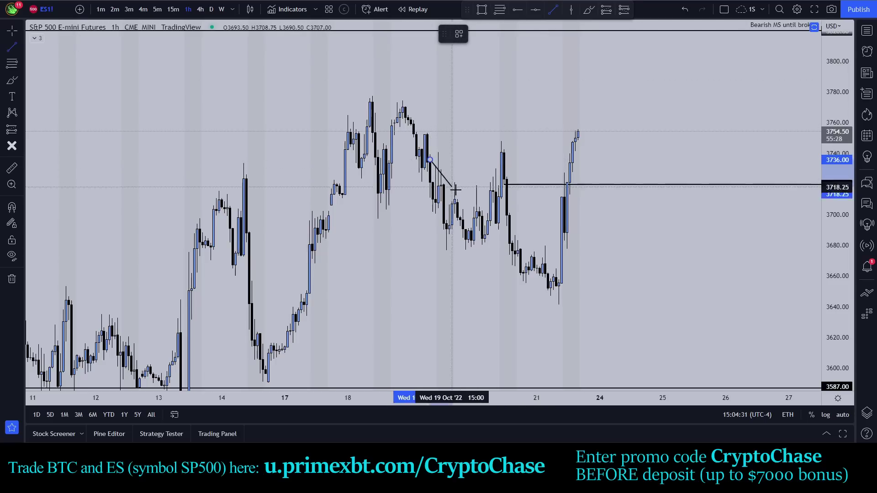
left_click(515, 232)
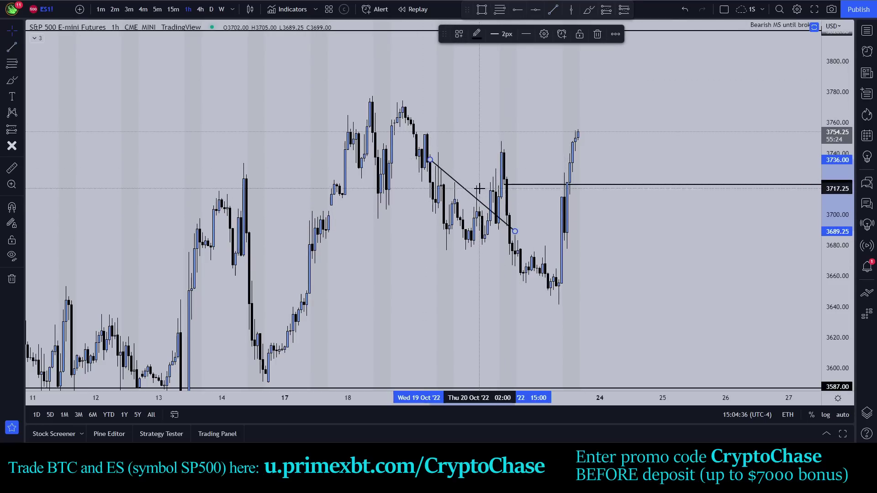
key("Delete")
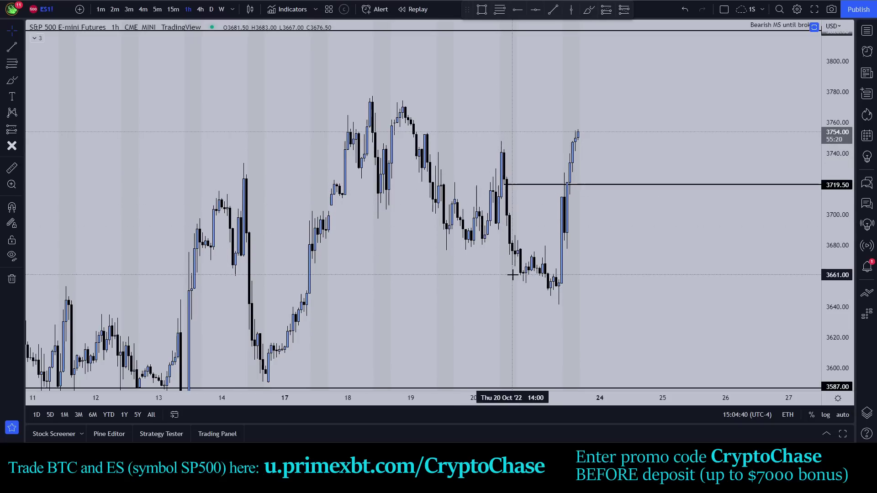
scroll(529, 265, "up", 1)
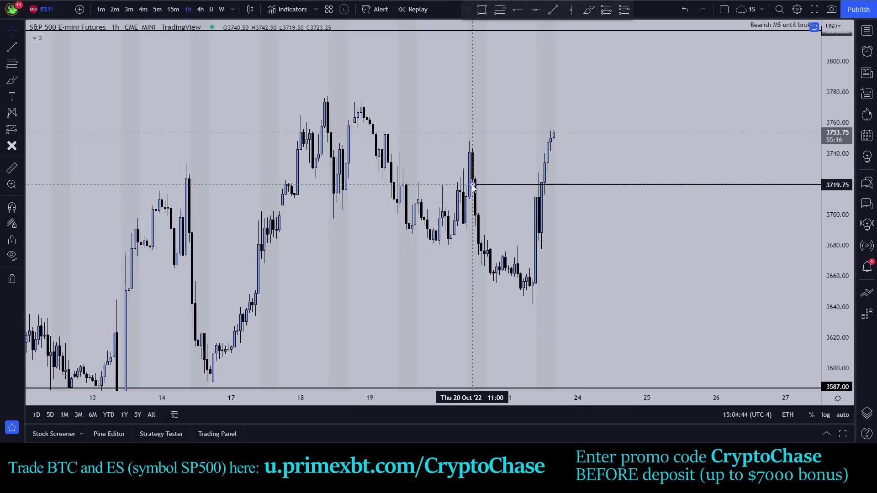
- Place a horizontal ray at about 3733.50 under the early-October lows, and delete it
scroll(473, 187, "down", 5)
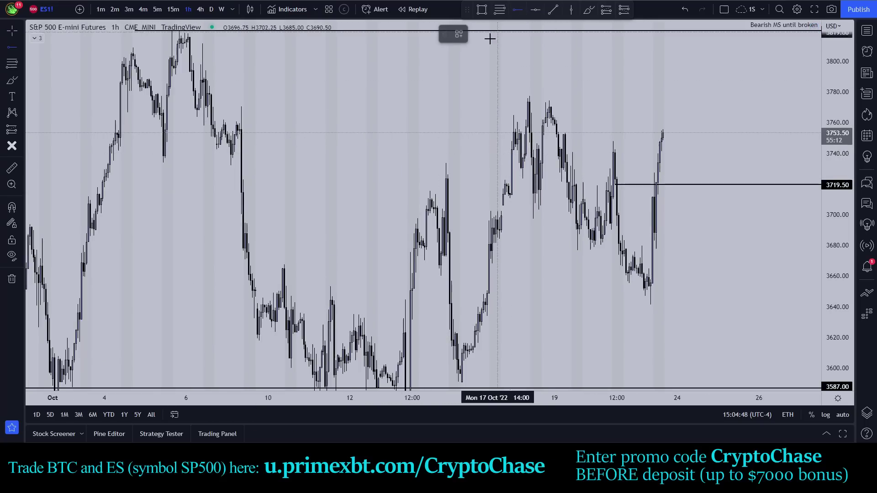
left_click(155, 160)
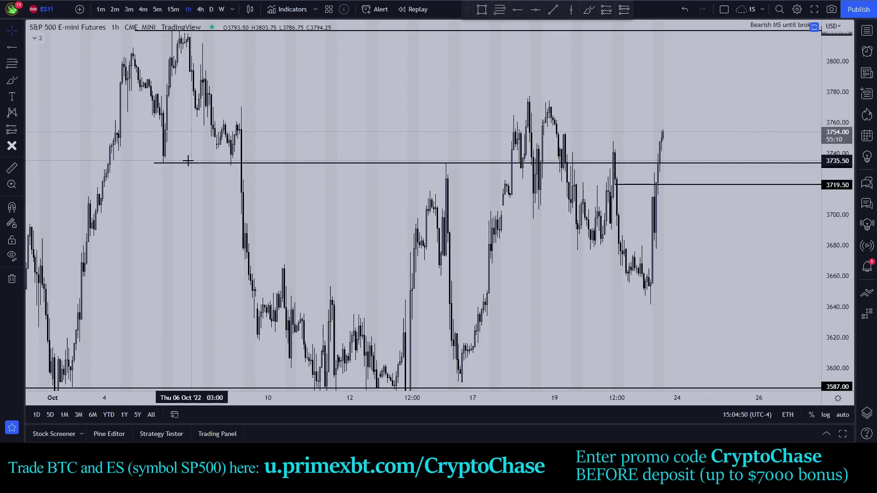
left_click_drag(160, 165, 231, 169)
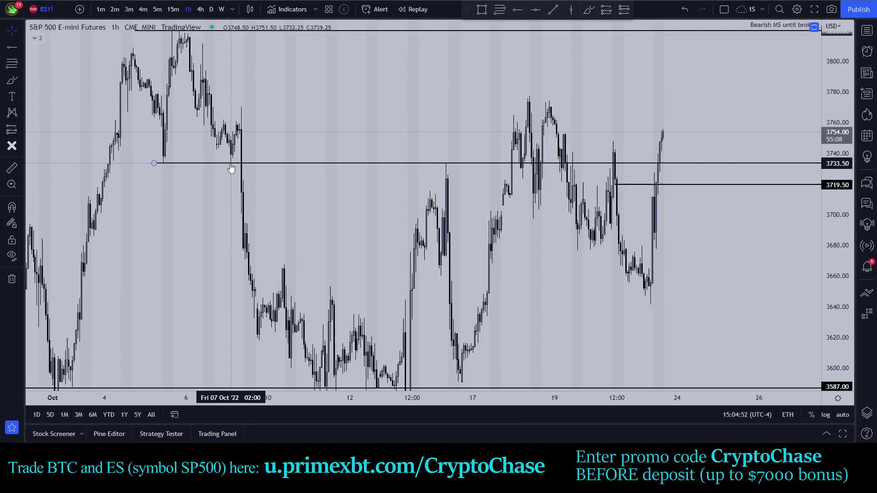
left_click(420, 164)
key("Delete")
- Examine the hourly price action around the 3719.50 ray, and switch the chart to the 15-minute timeframe for closer detail
scroll(571, 110, "up", 3)
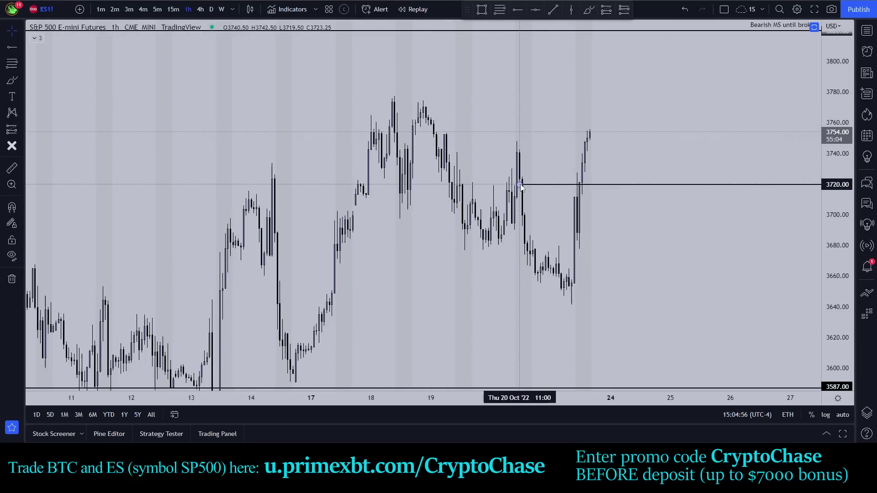
scroll(526, 169, "down", 3)
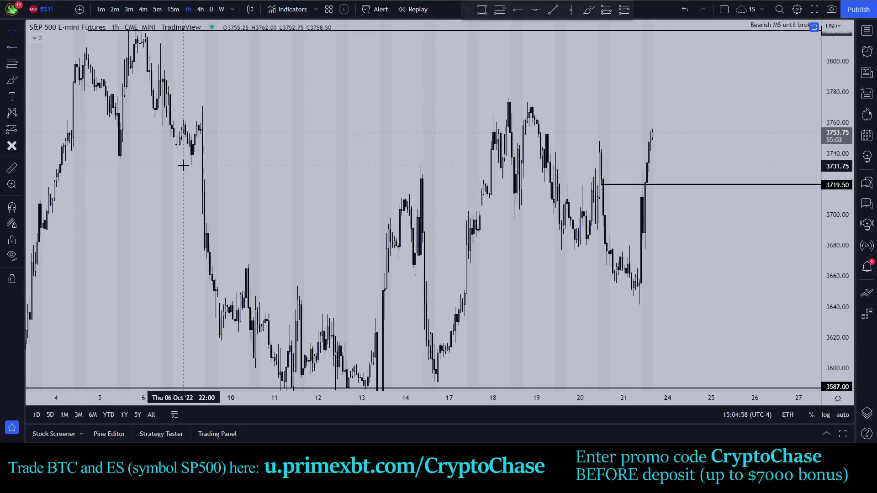
scroll(263, 194, "up", 4)
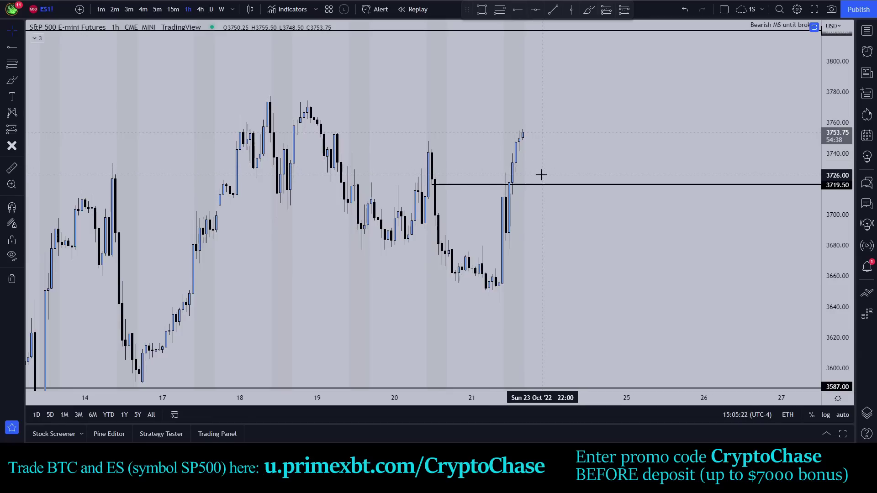
scroll(566, 168, "up", 2)
left_click_drag(554, 157, 634, 142)
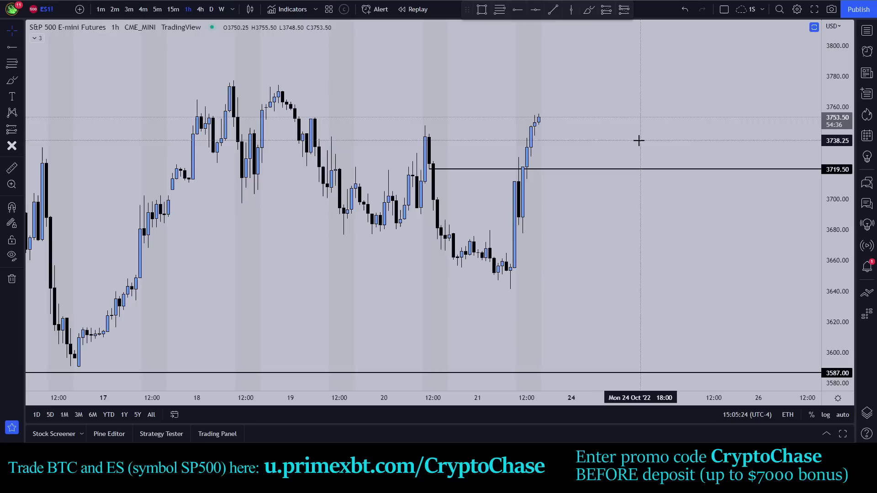
left_click(539, 168)
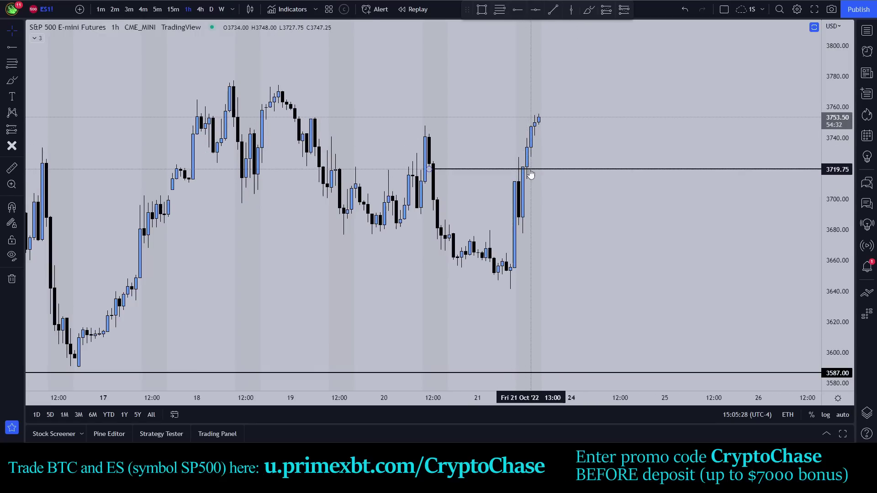
left_click(173, 9)
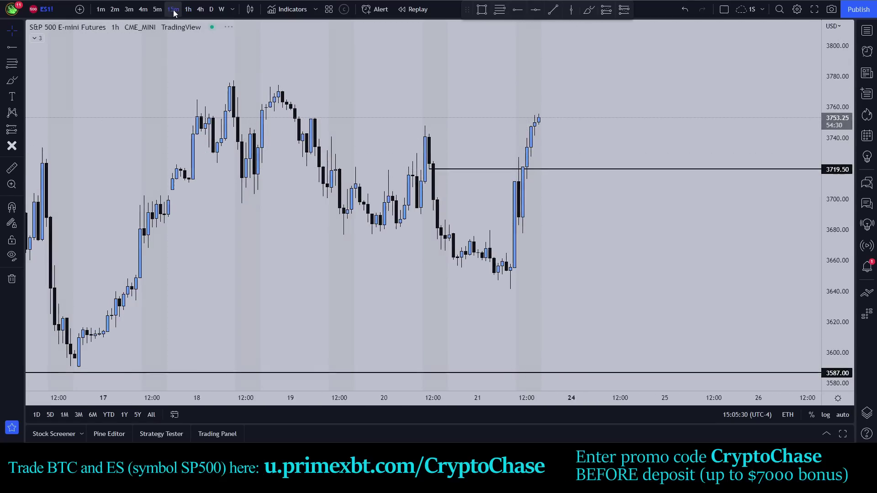
scroll(731, 142, "up", 4)
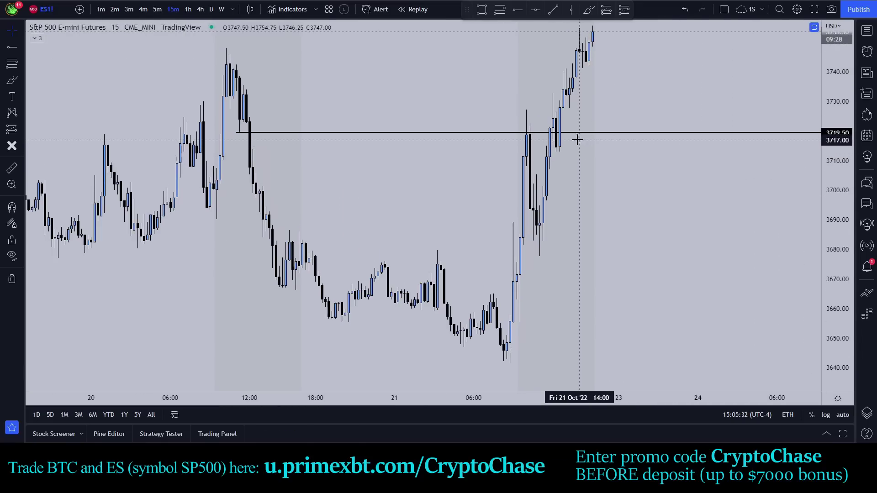
left_click(242, 138)
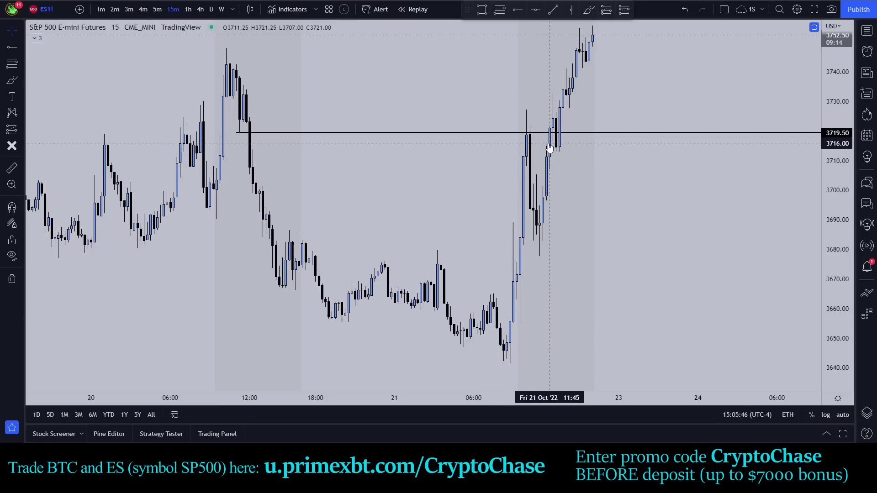
- Brush the 21 October price swings around the 3719.50 ray, and undo the brush strokes
left_click(587, 10)
mouse_move(547, 149)
left_mouse_down()
mouse_move(560, 109)
mouse_move(563, 170)
left_mouse_up()
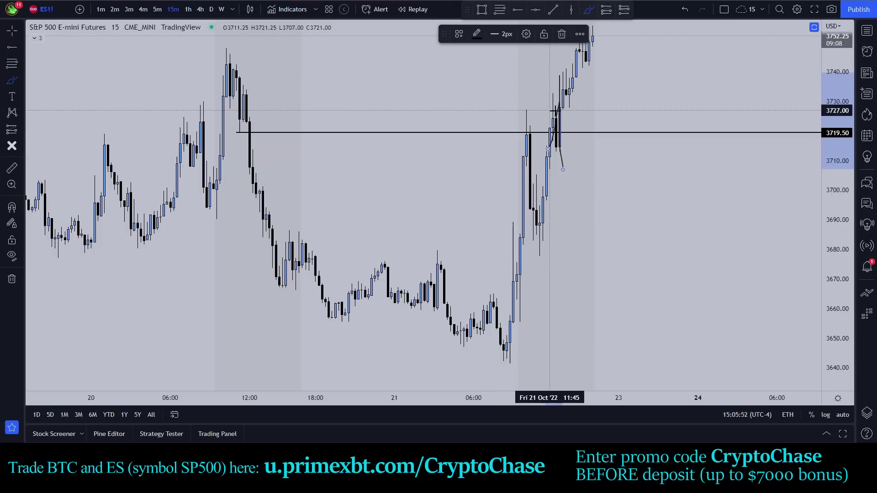
key("ctrl+z")
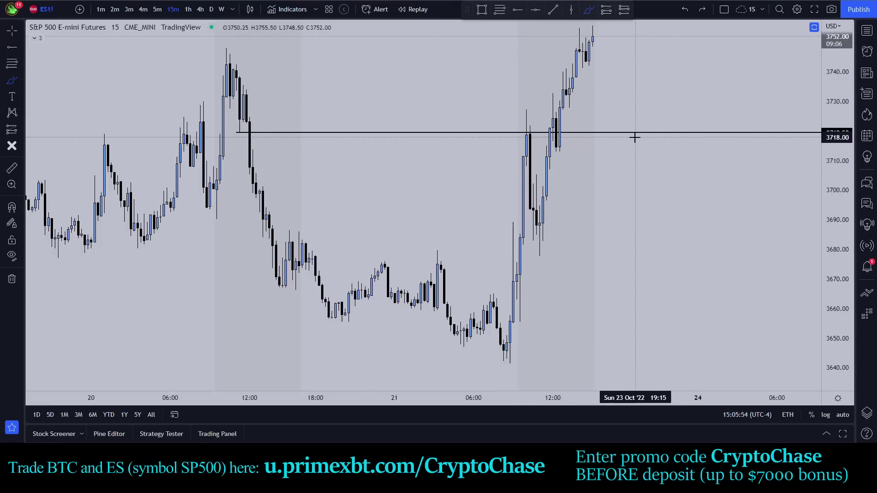
scroll(336, 143, "down", 2)
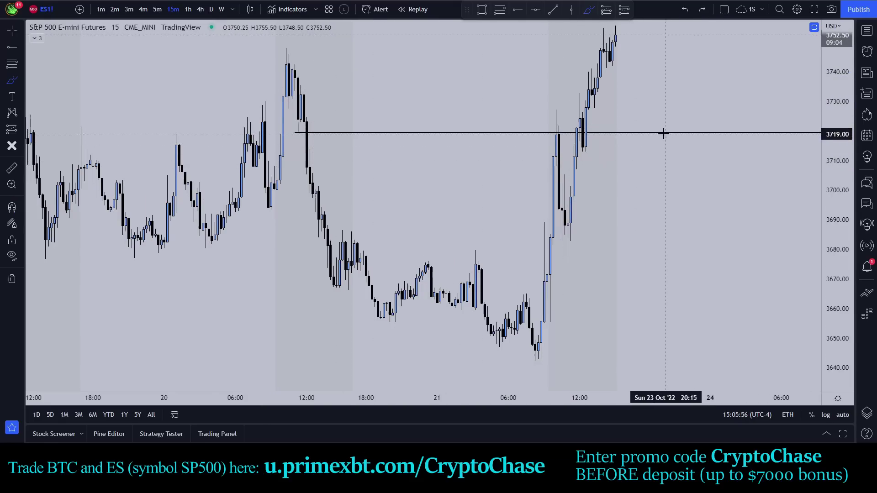
left_click(814, 27)
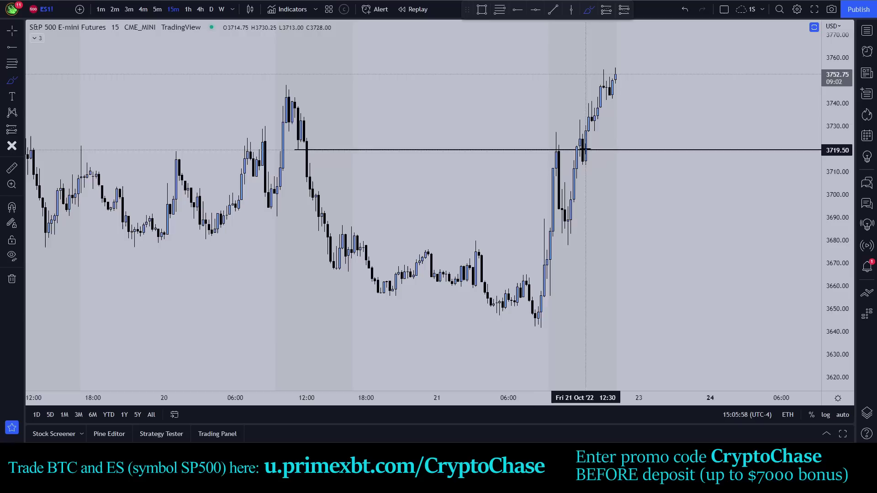
mouse_move(577, 122)
left_mouse_down()
mouse_move(586, 158)
mouse_move(607, 118)
mouse_move(612, 153)
left_mouse_up()
key("ctrl+z")
key("ctrl+z")
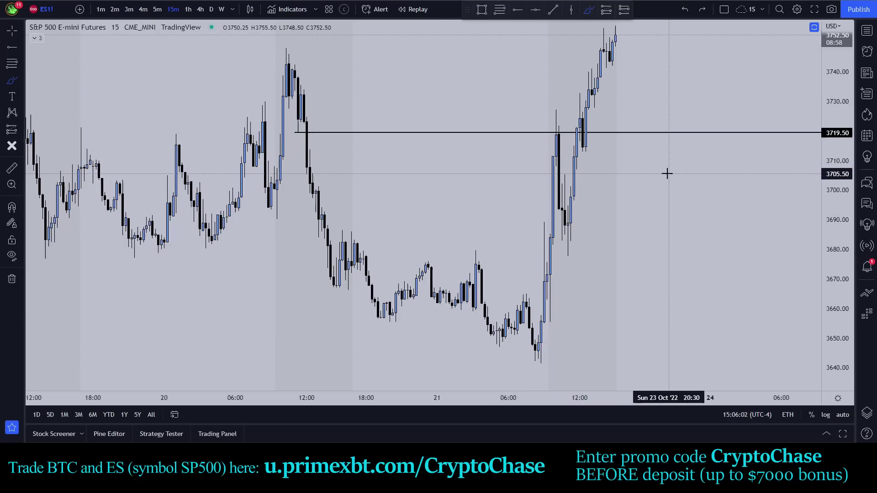
- Place a horizontal ray at 3748.00 starting from the 20 October high
scroll(155, 137, "down", 3)
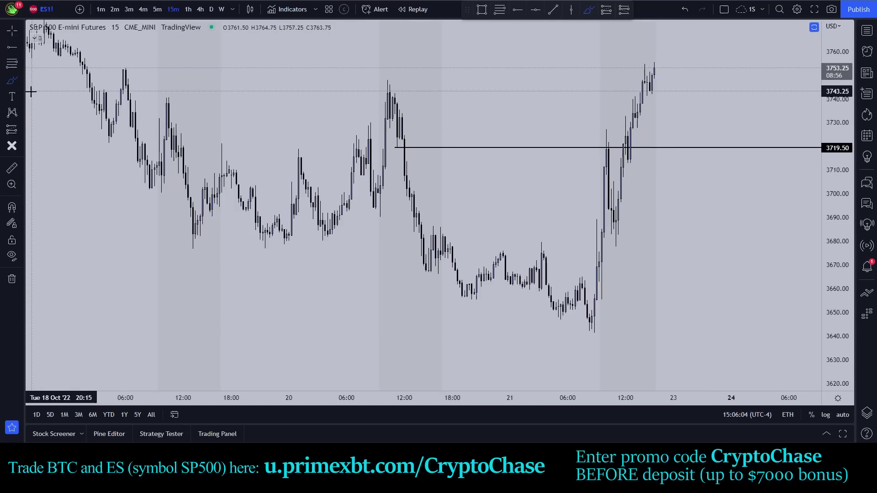
left_click(518, 10)
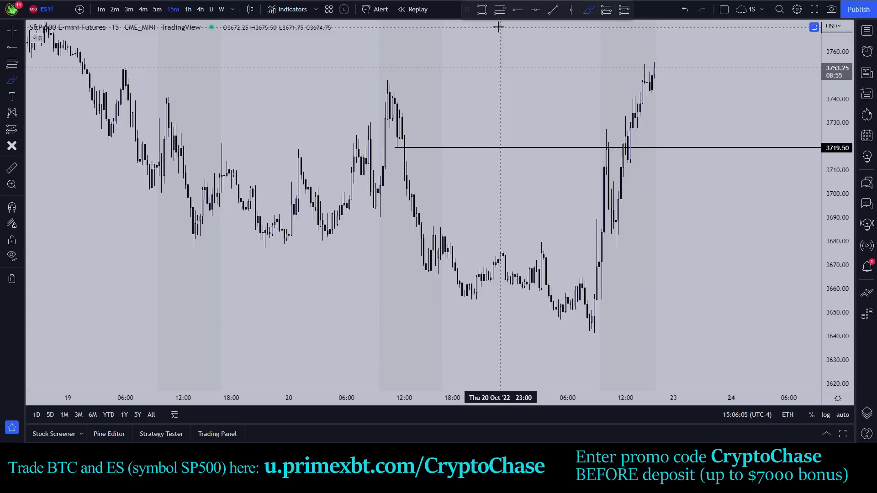
left_click(388, 66)
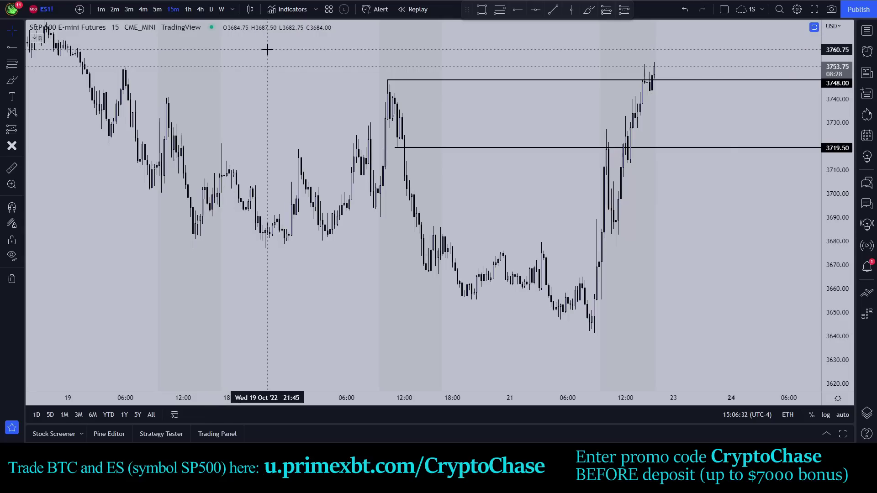
- Switch the chart to the 4-hour timeframe and place a horizontal ray at 3668.25 from the 17 October candle low
left_click(200, 9)
scroll(813, 339, "up", 2)
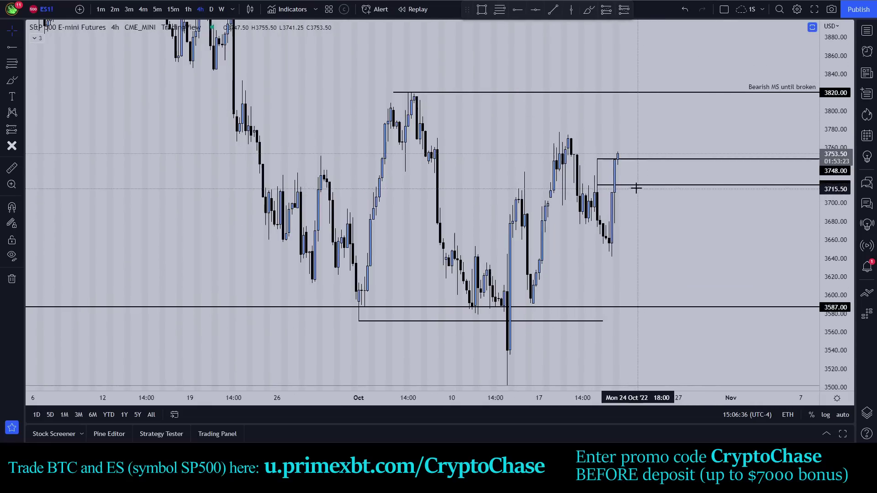
scroll(631, 191, "up", 1)
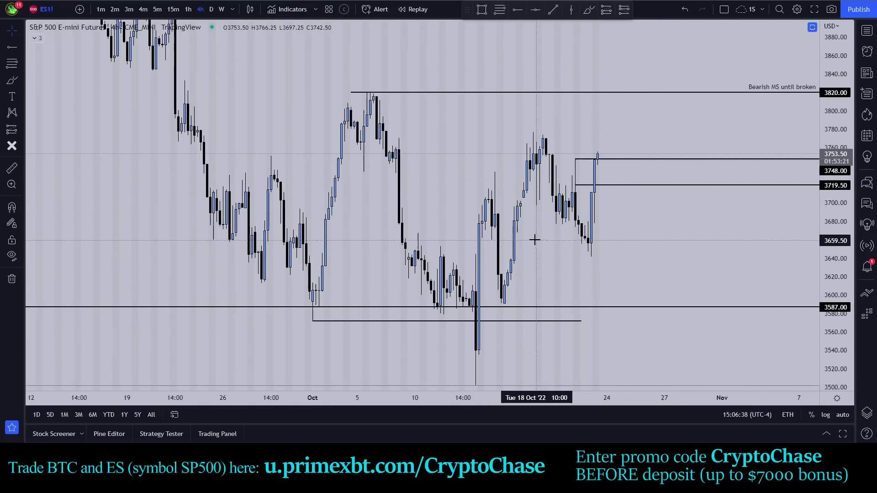
left_click(518, 9)
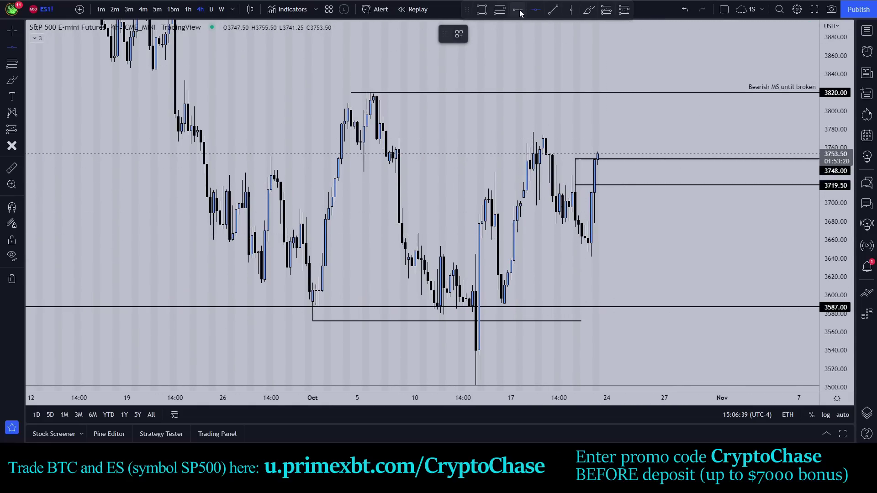
left_click(517, 232)
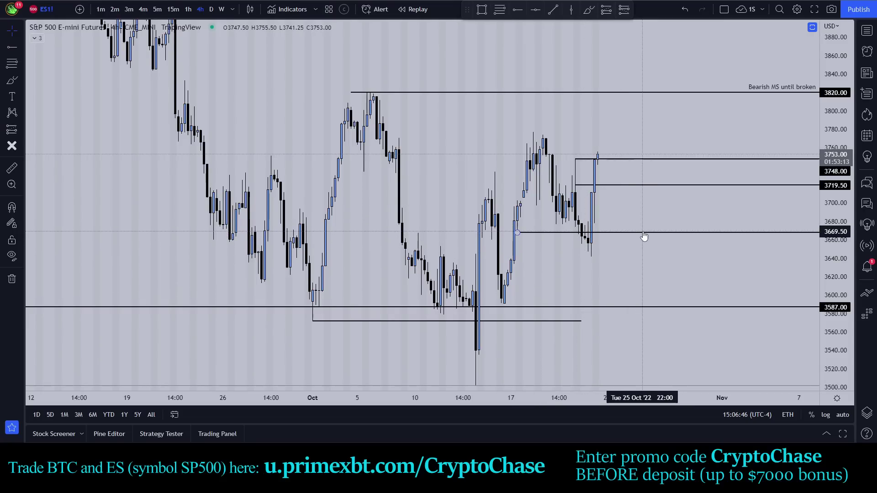
scroll(645, 237, "up", 3)
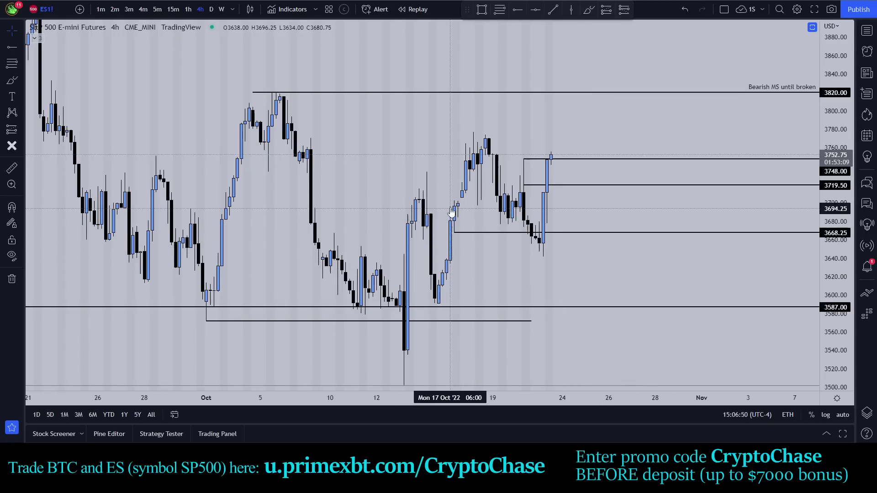
left_click_drag(454, 233, 454, 234)
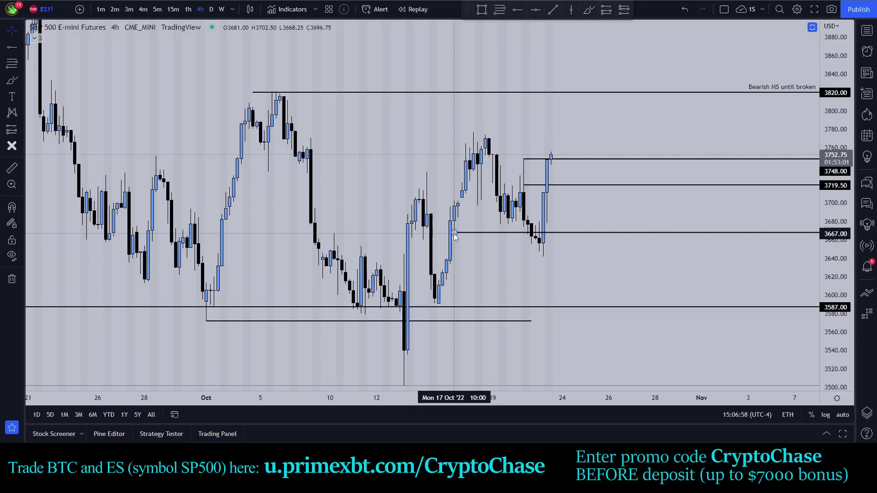
- Draw a small rectangle over the 21 October lows just under the 3668.25 ray, and undo it
left_click(481, 10)
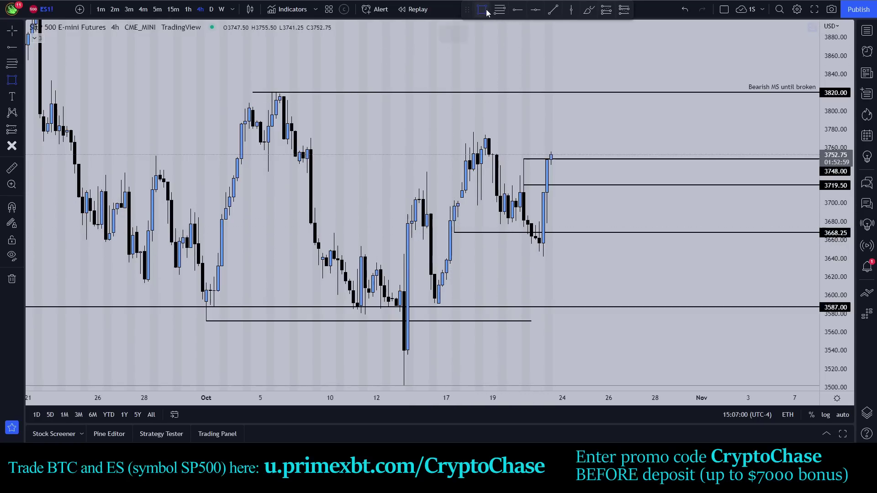
left_click_drag(524, 234, 555, 252)
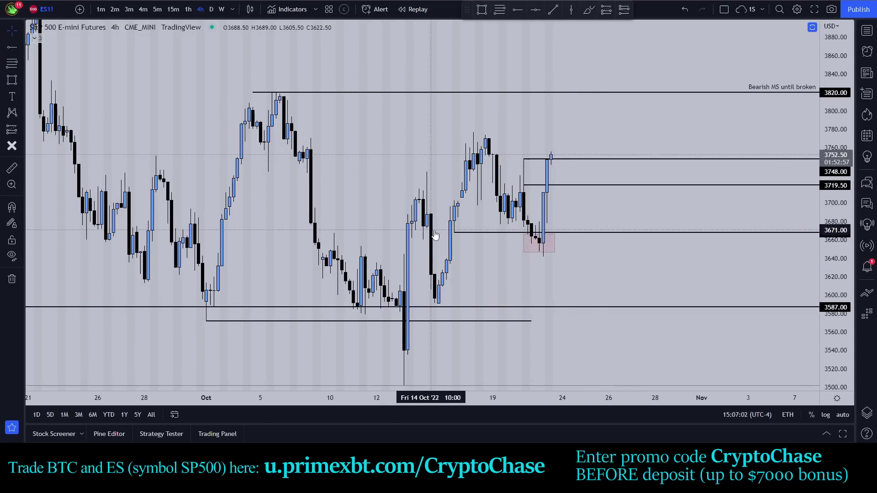
left_click(553, 142)
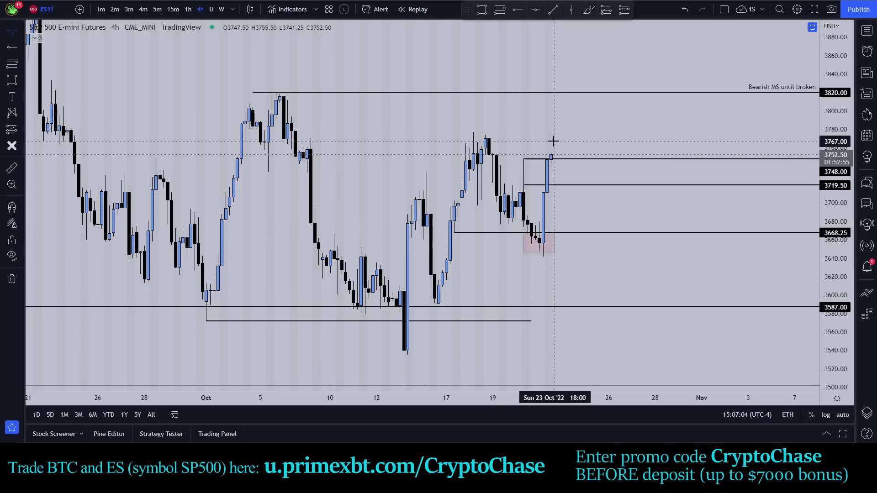
key("ctrl+z")
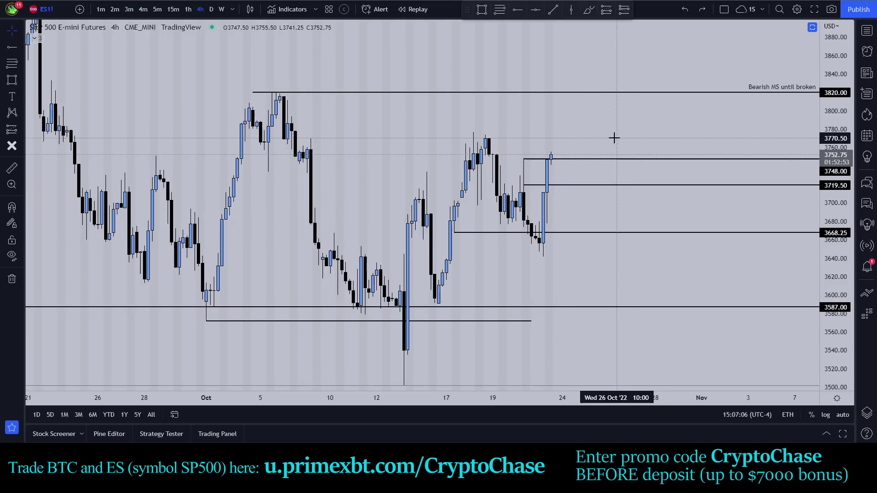
- Examine the marked levels on the 15-minute timeframe, and switch the chart to the 1-hour timeframe
scroll(612, 136, "down", 1)
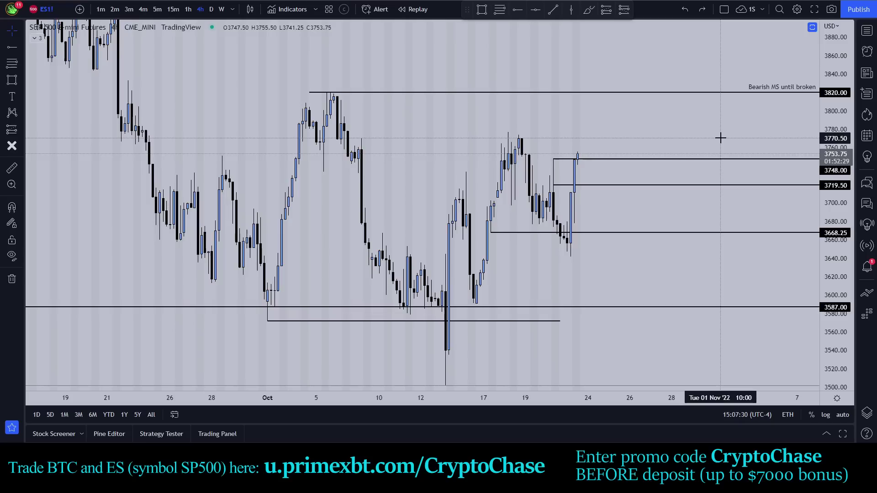
left_click(188, 9)
left_click(172, 10)
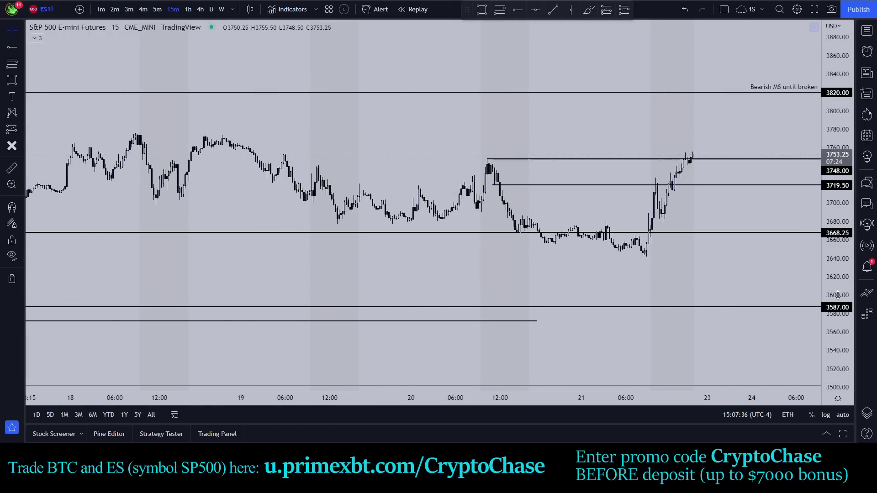
scroll(728, 172, "down", 2)
left_click(188, 9)
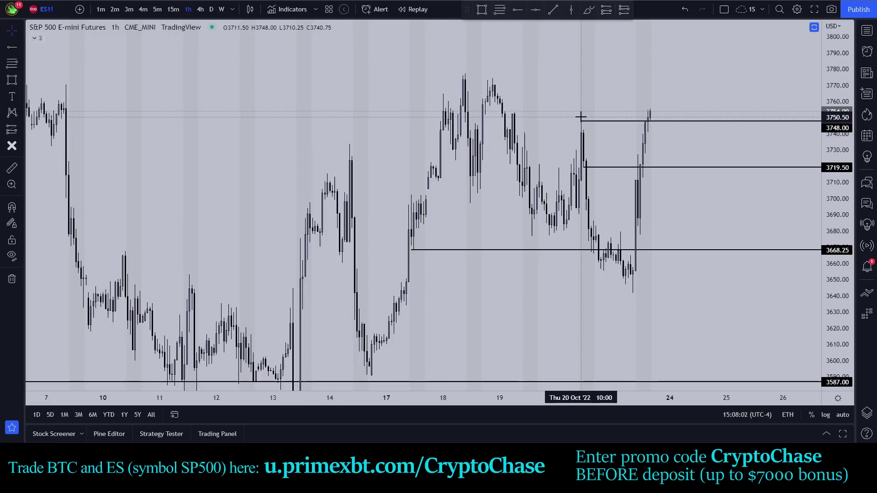
- Switch to the YouTube video "EVERYTHING ABOUT ES (E-MINI S&P 500)", view its ES and MES margin notes in full screen, and exit full screen
left_click(788, 415)
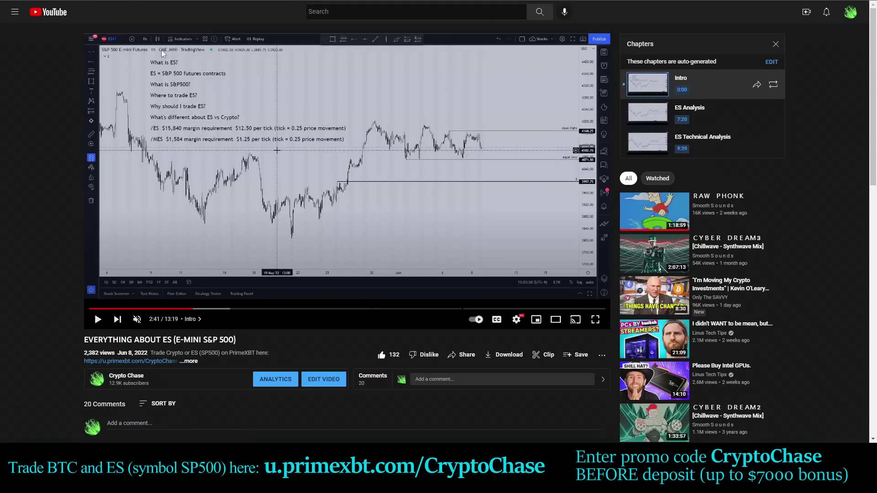
key("f")
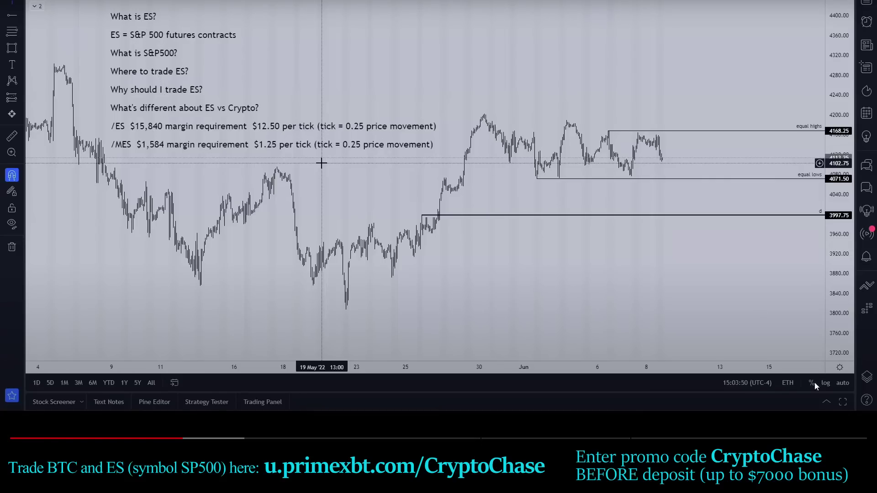
left_click(854, 427)
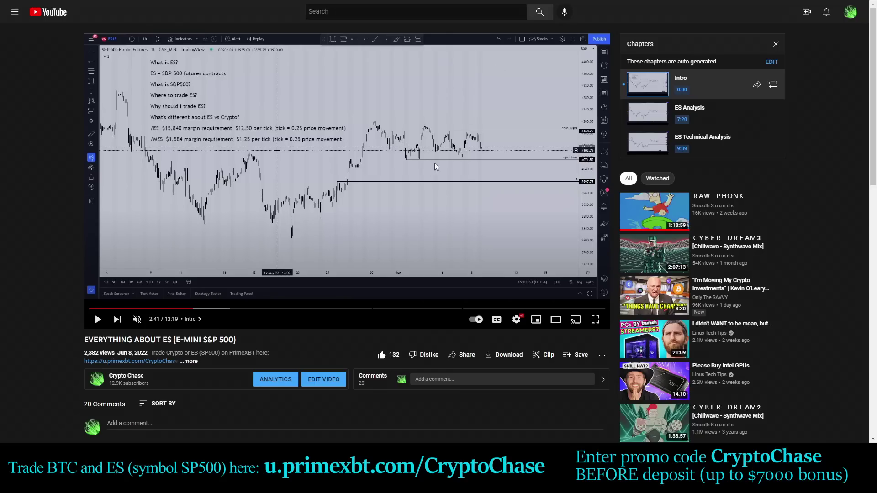
- Switch to PrimeXBT to examine recent price action on the hourly SP500 chart, and return to the YouTube video
left_click(445, 411)
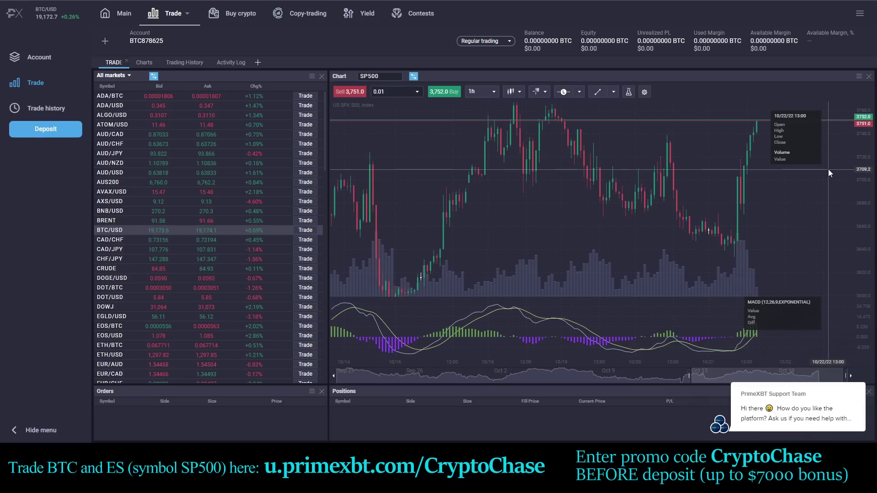
scroll(826, 165, "up", 4)
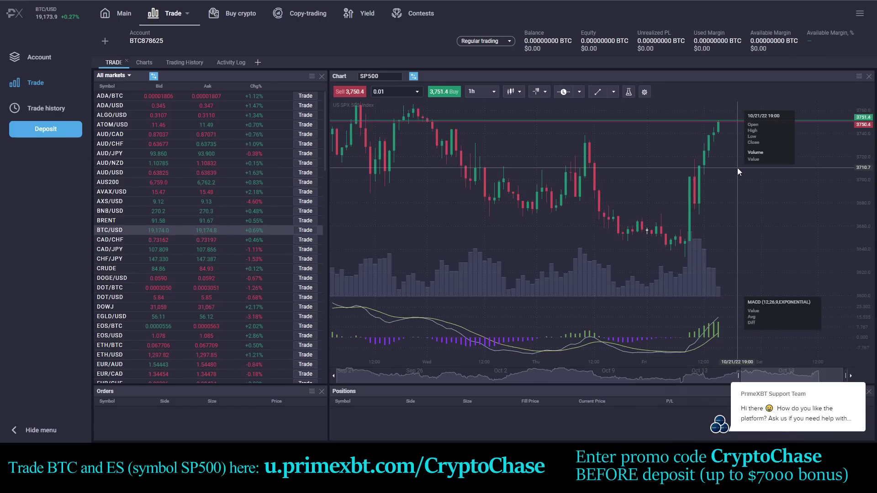
mouse_move(420, 440)
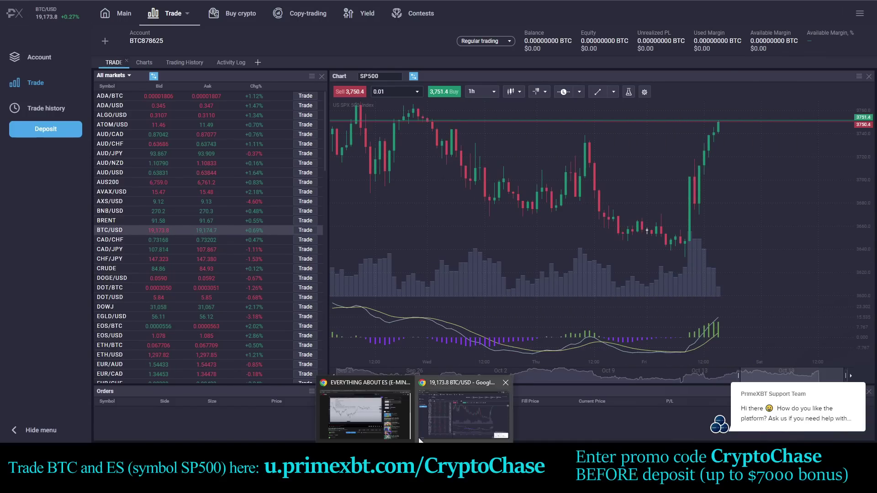
left_click(357, 409)
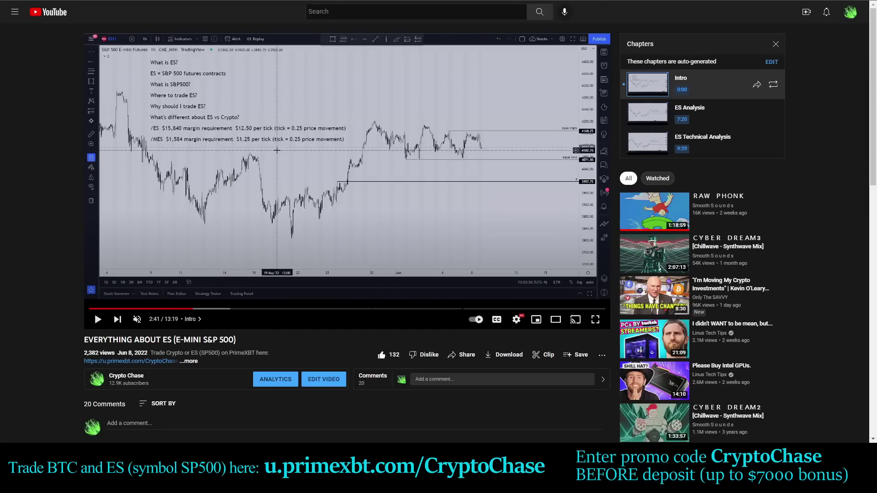
- Switch back to TradingView and examine the 21 October hourly candles around the 3719.50 ray
key("alt+Tab")
scroll(476, 81, "up", 2)
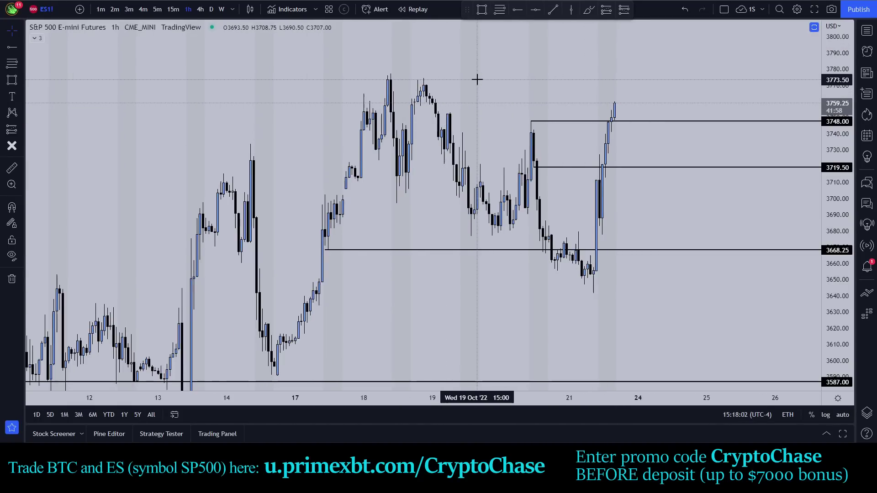
scroll(477, 80, "up", 1)
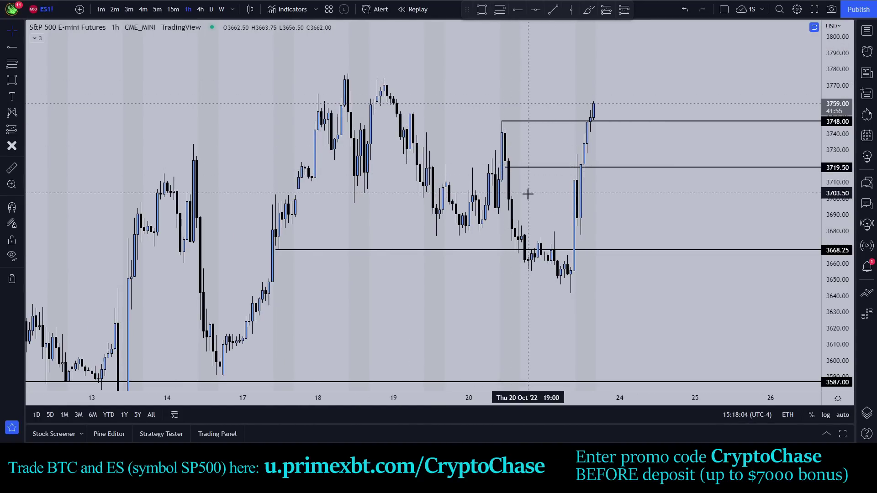
left_click_drag(578, 167, 585, 169)
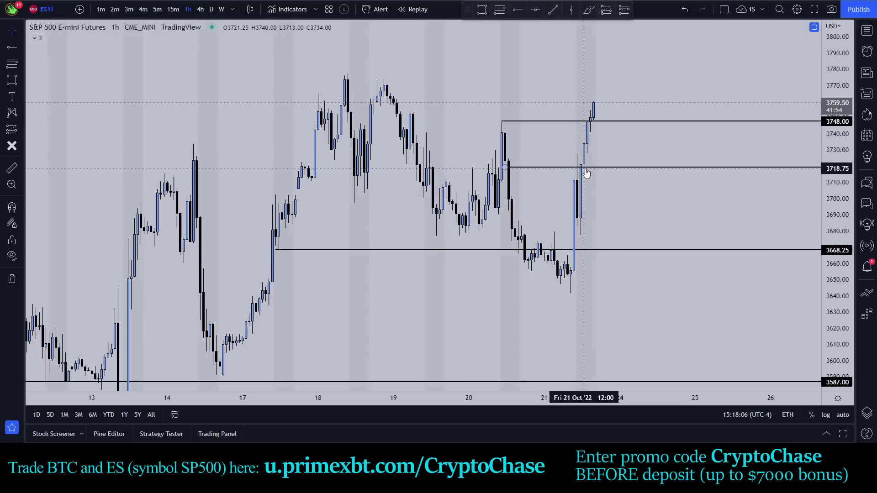
- Return to the YouTube video, seek to 3:08, and view the SP500 New Order example in full screen before exiting it
left_click(453, 417)
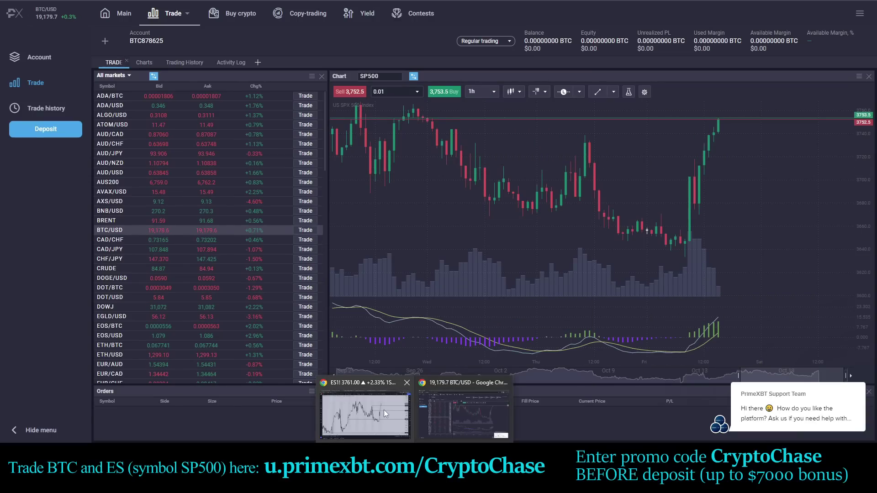
left_click(384, 409)
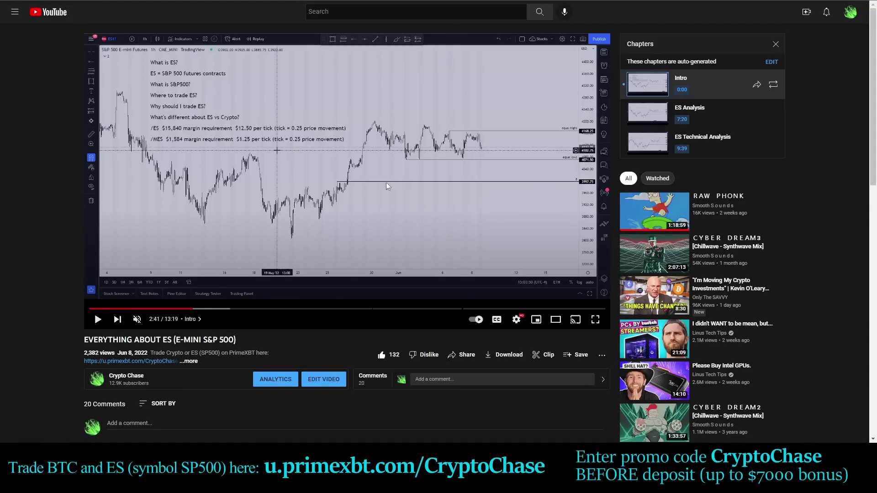
left_click(221, 309)
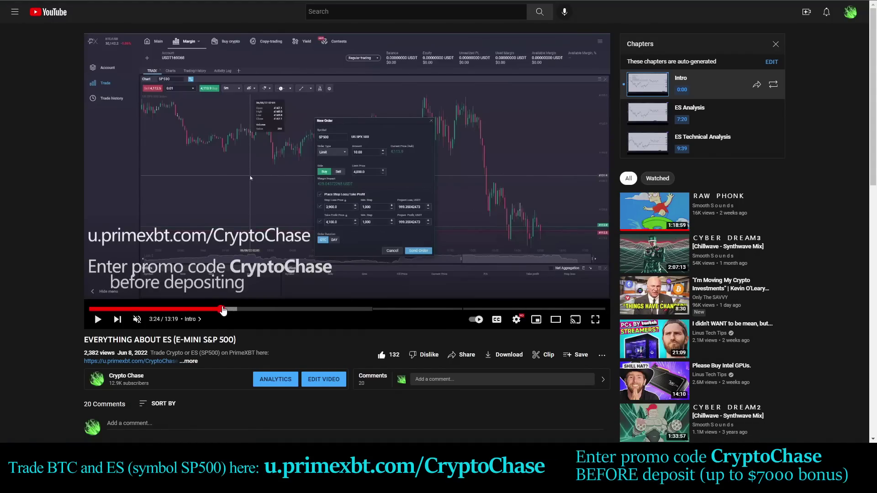
left_click(211, 309)
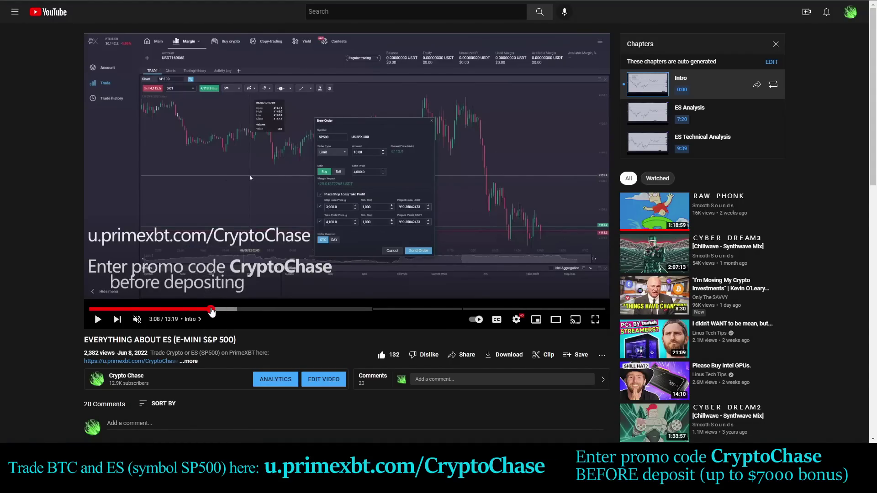
double_click(383, 239)
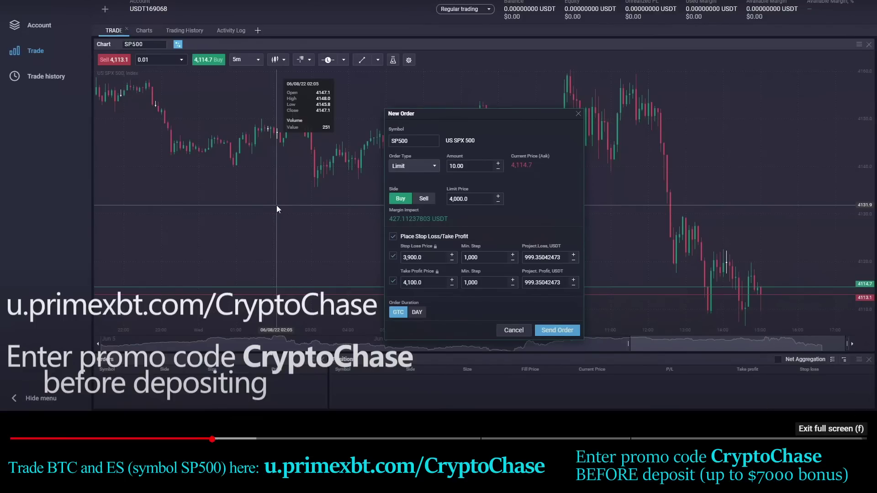
left_click(855, 461)
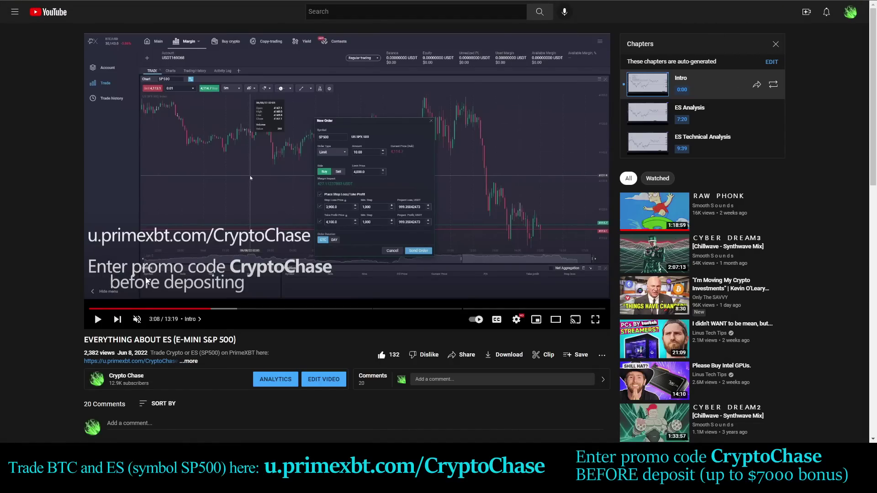
- Seek the video to 0:40 and on to 2:51, and view the SP500 limit order setup in full screen before leaving it
left_click(116, 309)
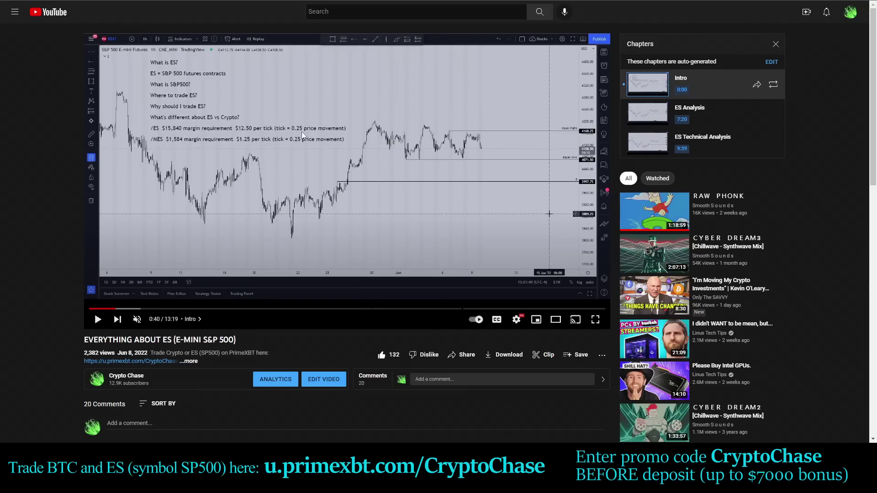
left_click(200, 309)
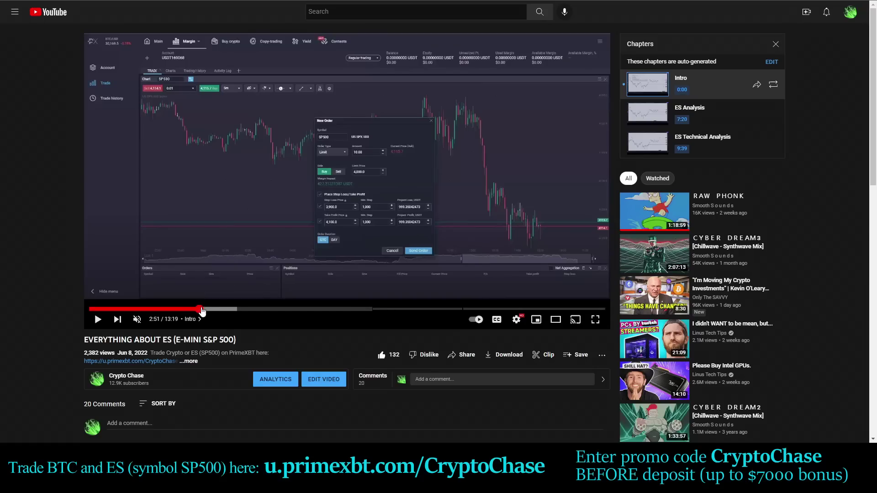
left_click(595, 319)
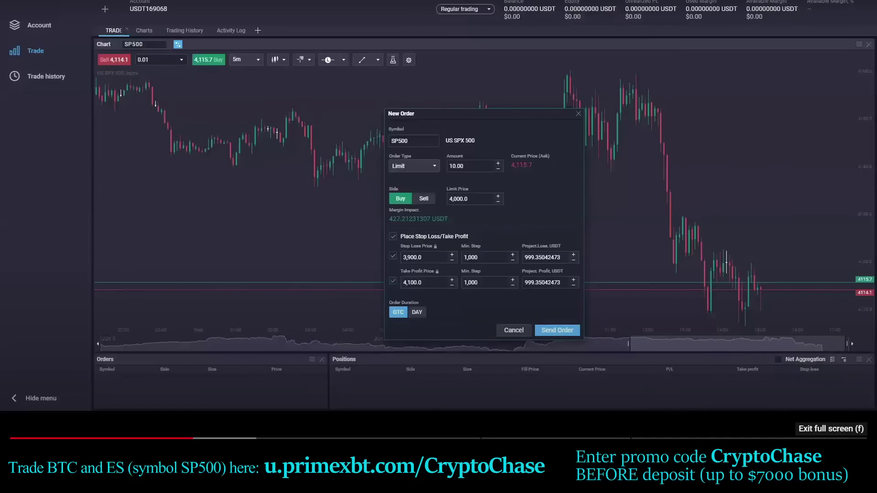
left_click(857, 470)
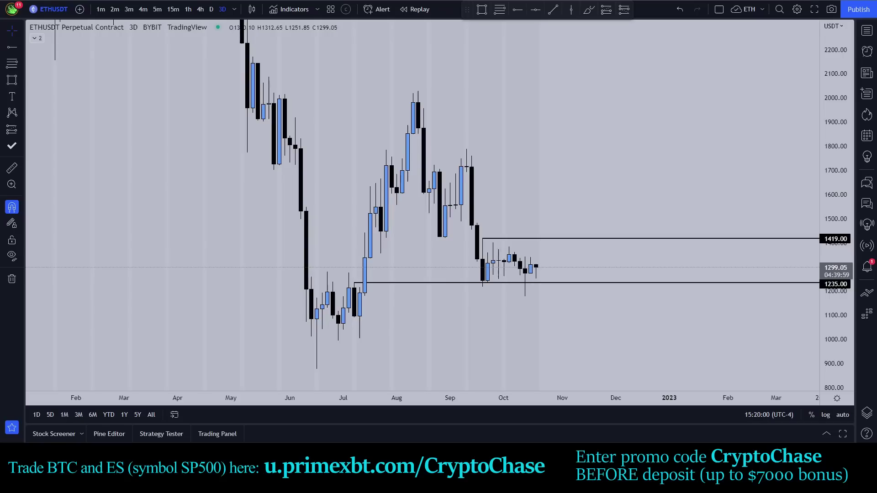
- Switch from the TradingView ETHUSDT chart to the hourly ES1! chart and view the October price action
scroll(537, 205, "up", 2)
key("ctrl+Tab")
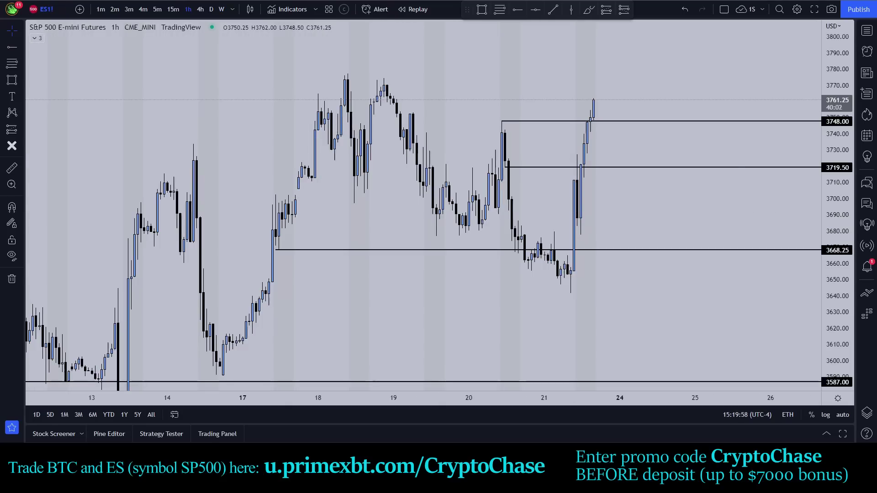
scroll(490, 61, "down", 5)
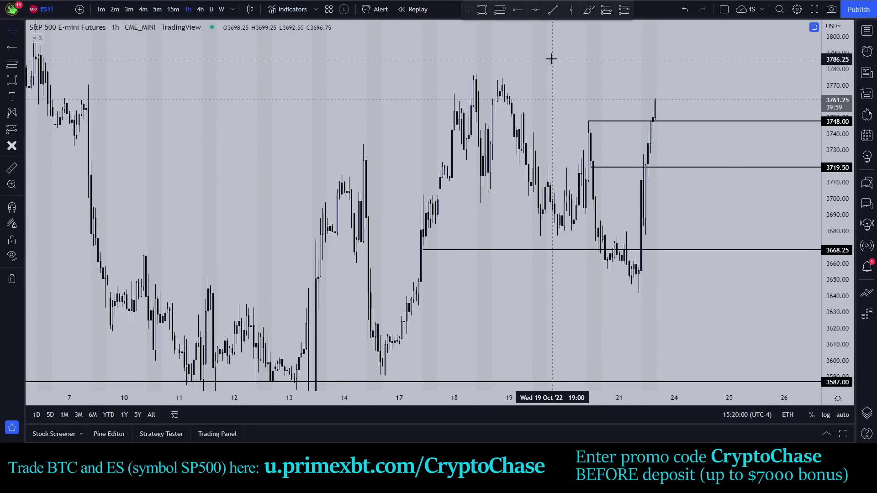
- Examine the October price action on the hourly ES1! chart relative to the 3748.00 and 3820.00 levels
scroll(650, 94, "down", 3)
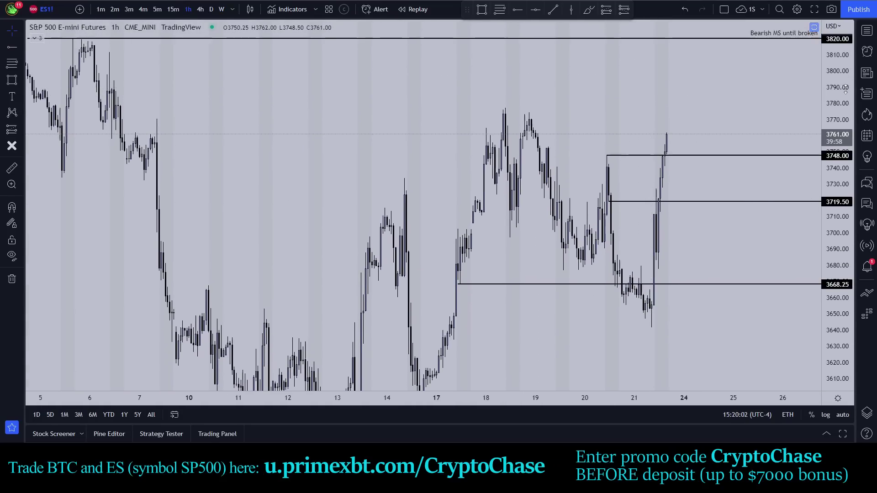
scroll(729, 95, "down", 4)
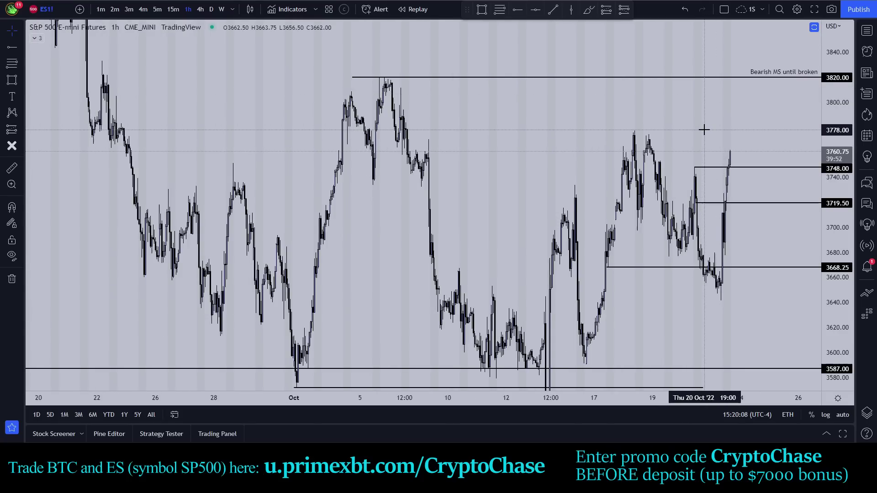
scroll(704, 130, "up", 2)
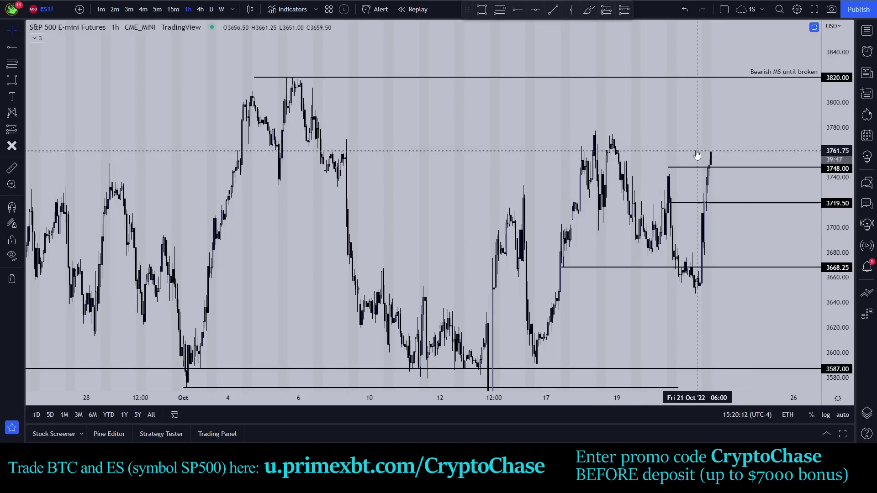
scroll(663, 137, "up", 1)
- Switch to the BTCUSD chart, set it to the daily timeframe, and frame the range between 17580.00 and 19915.14
key("ctrl+Tab")
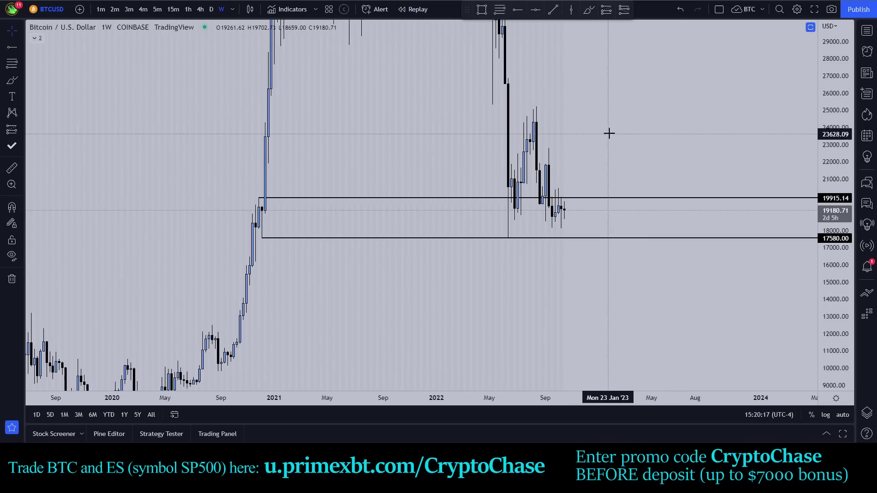
scroll(448, 91, "up", 1)
left_click(211, 9)
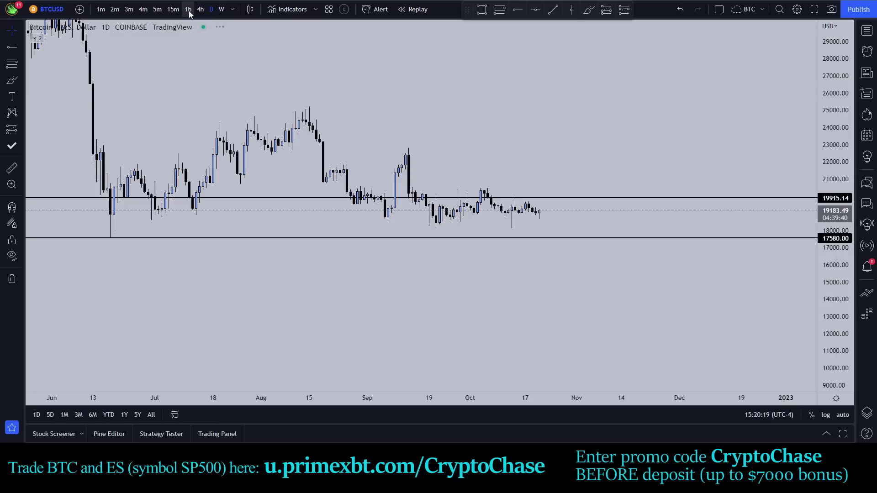
left_click_drag(846, 230, 847, 265)
scroll(632, 111, "up", 1)
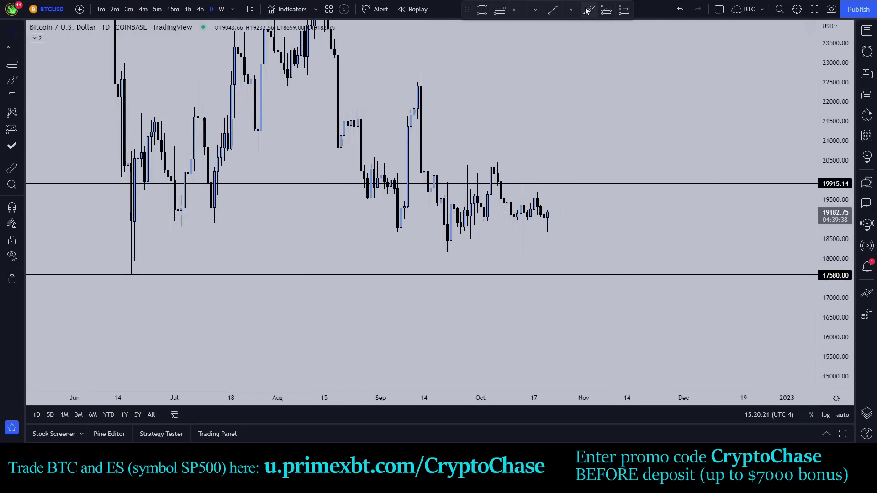
- Draw a rising trend line along Bitcoin's September and October daily lows, starting near 18115.62, and delete it
left_click(553, 9)
left_click(428, 254)
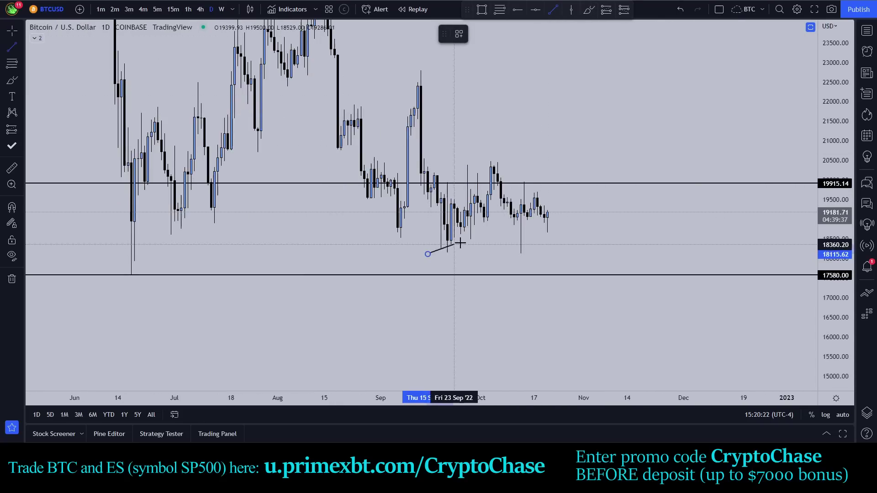
left_click(613, 187)
left_click(733, 106)
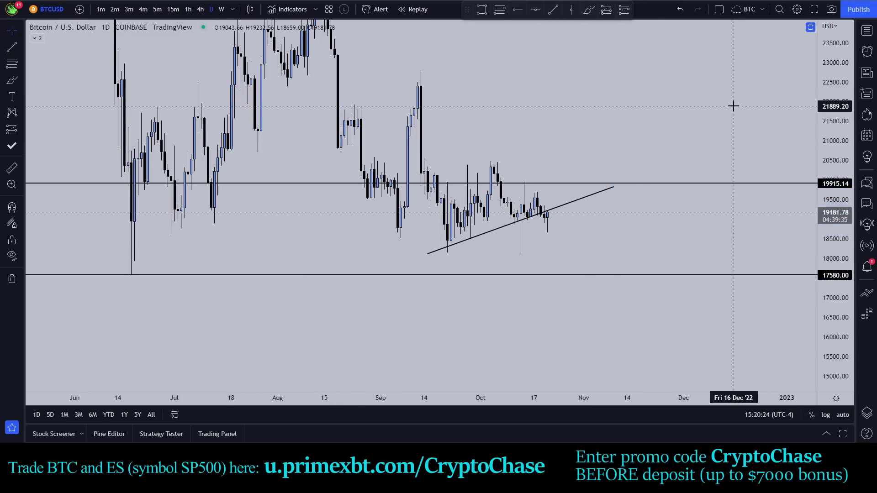
left_click(594, 200)
key("Delete")
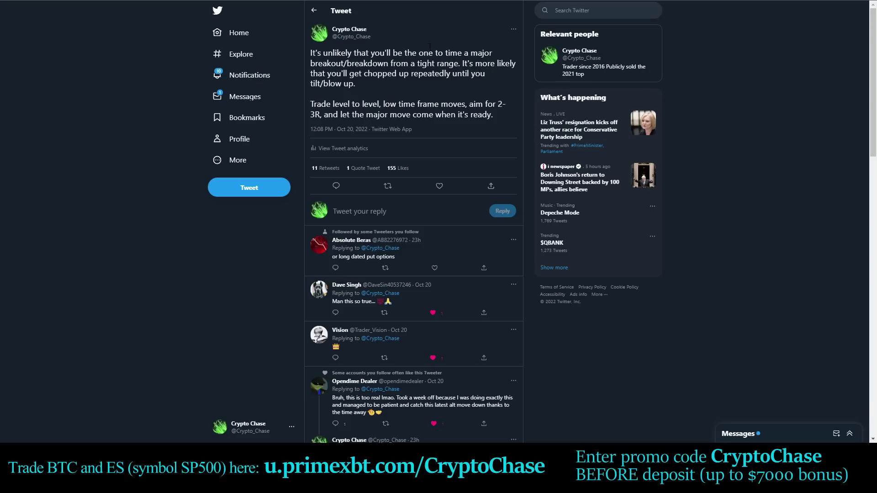
- Return from the tweet to the daily BTCUSD chart and examine price from June to October around the 19915.14 level
key("ctrl+Tab")
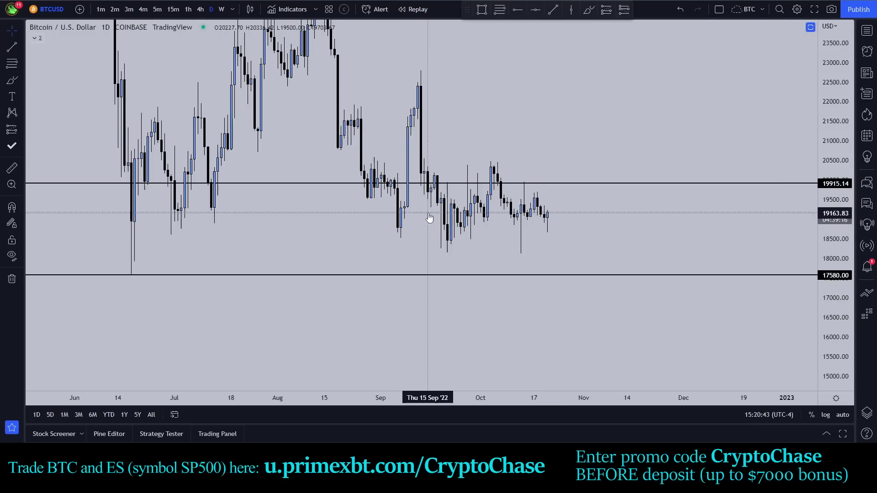
left_click_drag(785, 176, 547, 246)
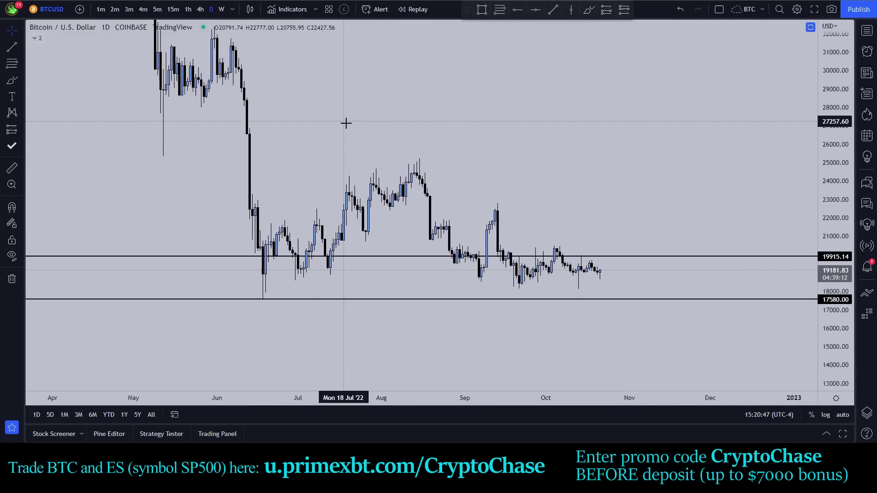
mouse_move(440, 371)
left_click_drag(546, 300, 548, 298)
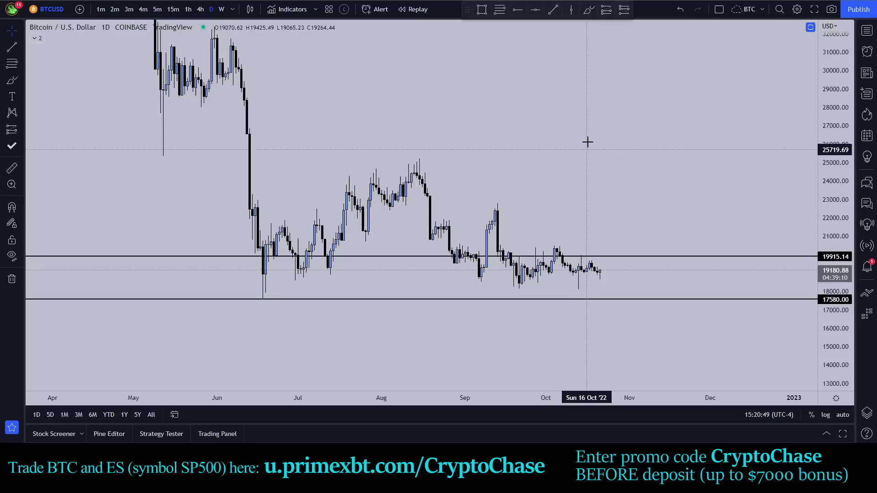
key("ctrl+z")
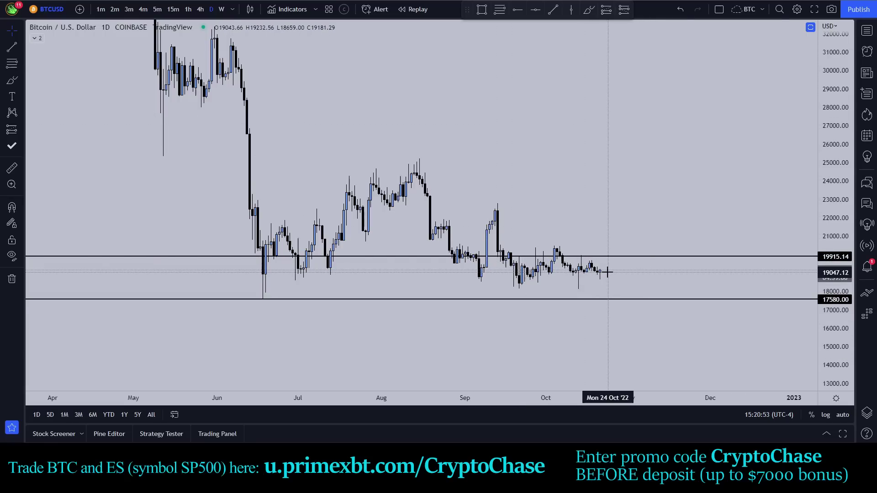
left_click_drag(836, 228, 836, 192)
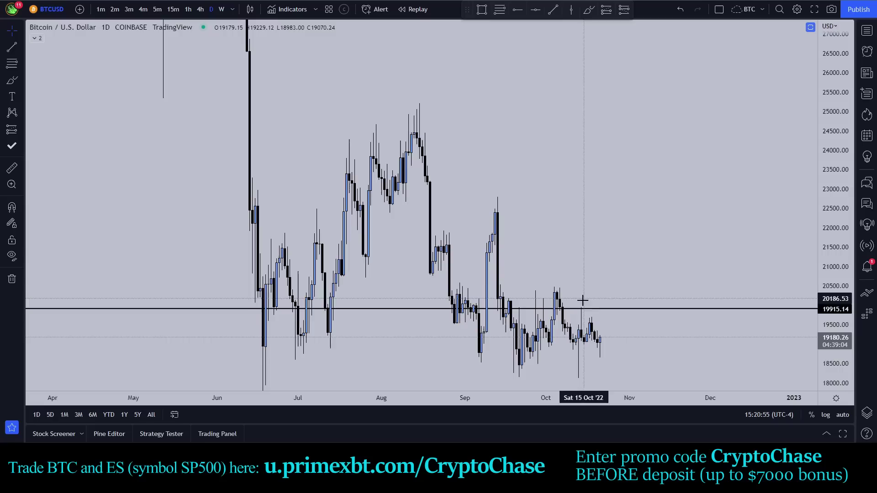
scroll(330, 74, "up", 2)
- Set the BTCUSD chart to the 5-minute timeframe and bring the 21 October candles into view
left_click(158, 10)
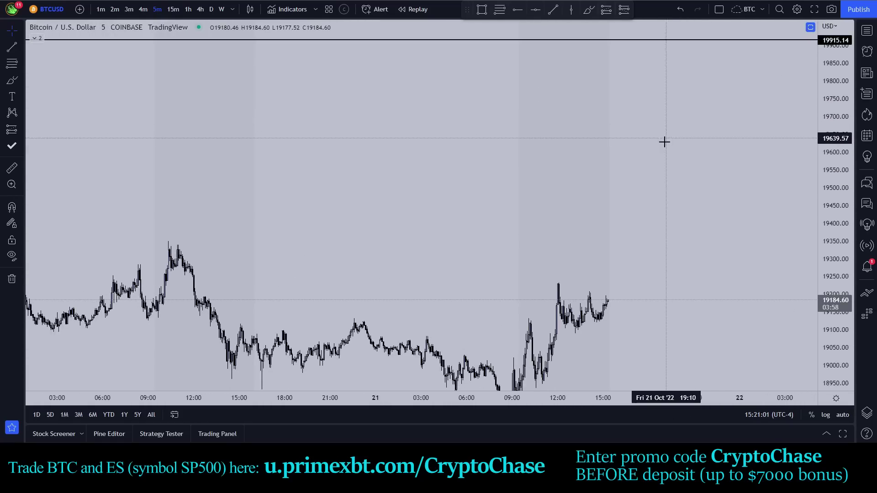
scroll(657, 156, "up", 5)
scroll(649, 151, "down", 3)
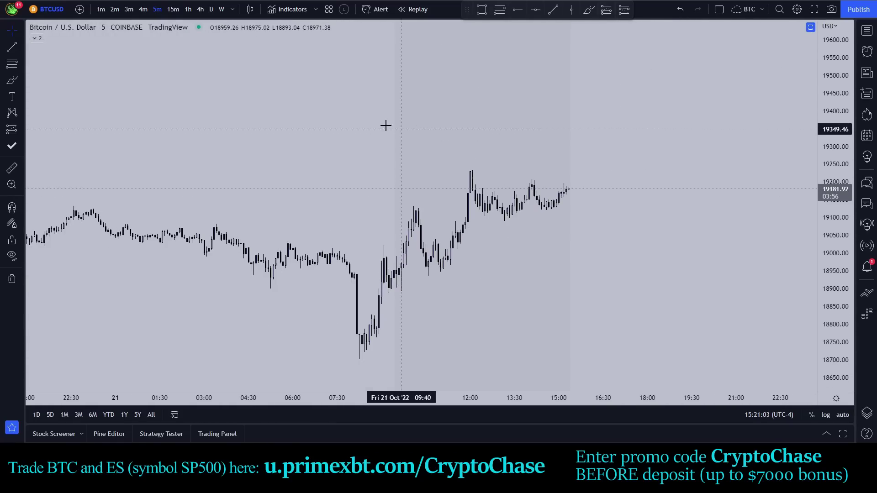
- Switch to the hourly ES1! chart, view the recent candles, and expand and collapse its indicator list
key("ctrl+Tab")
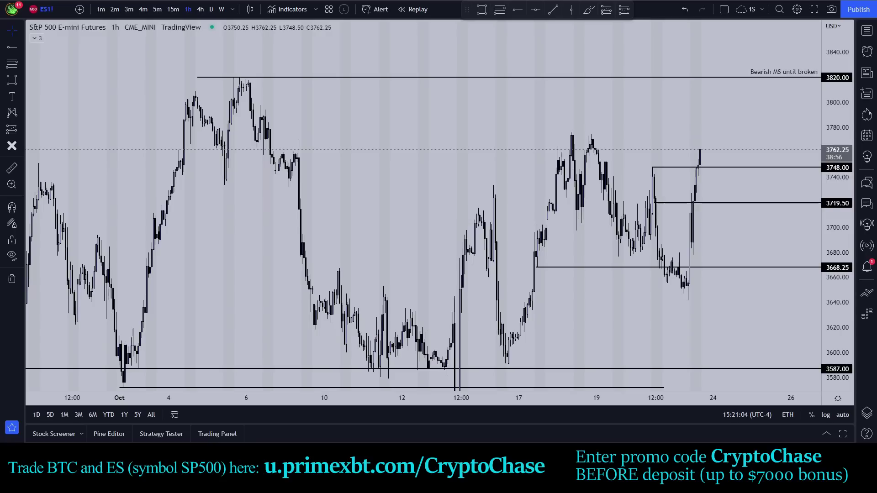
scroll(630, 132, "up", 4)
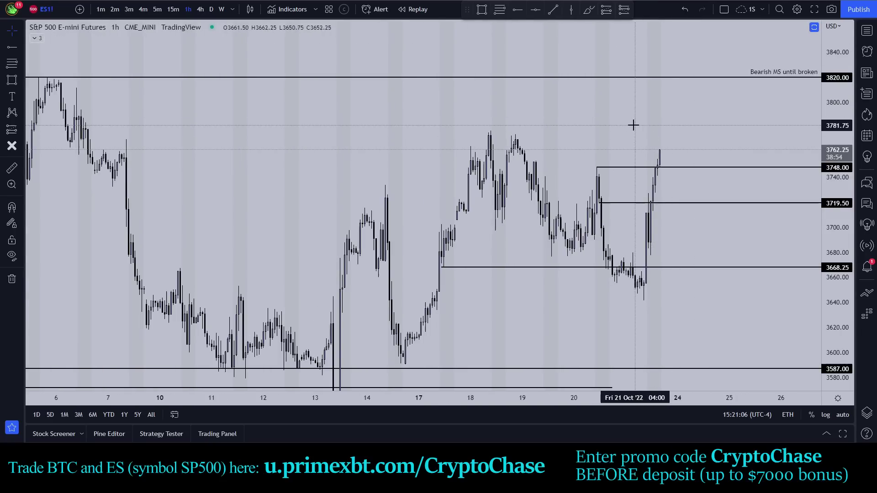
left_click(39, 38)
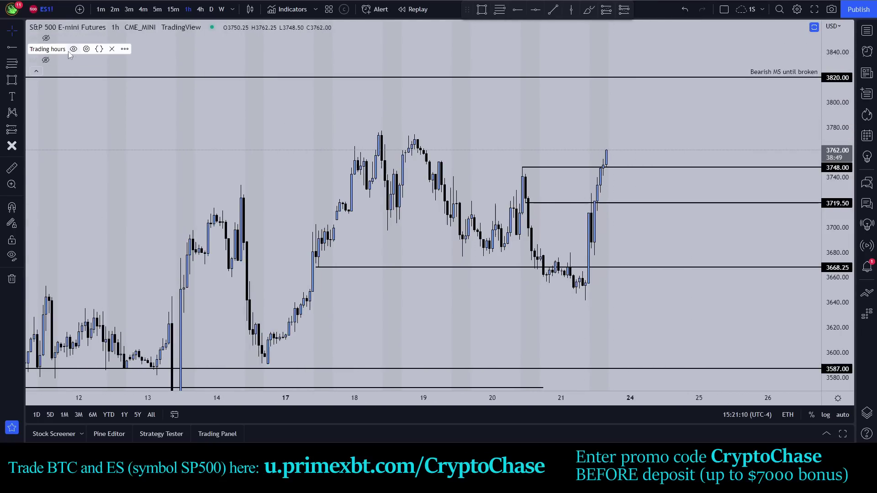
left_click(36, 71)
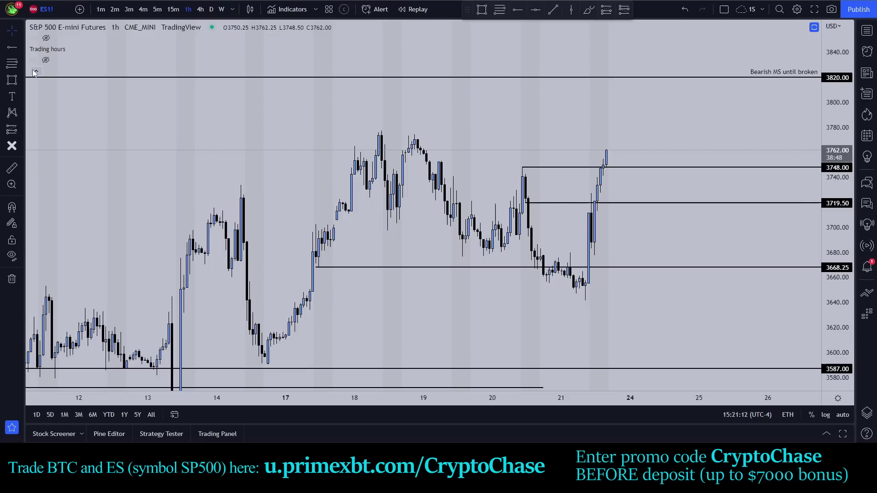
left_click_drag(50, 78, 96, 77)
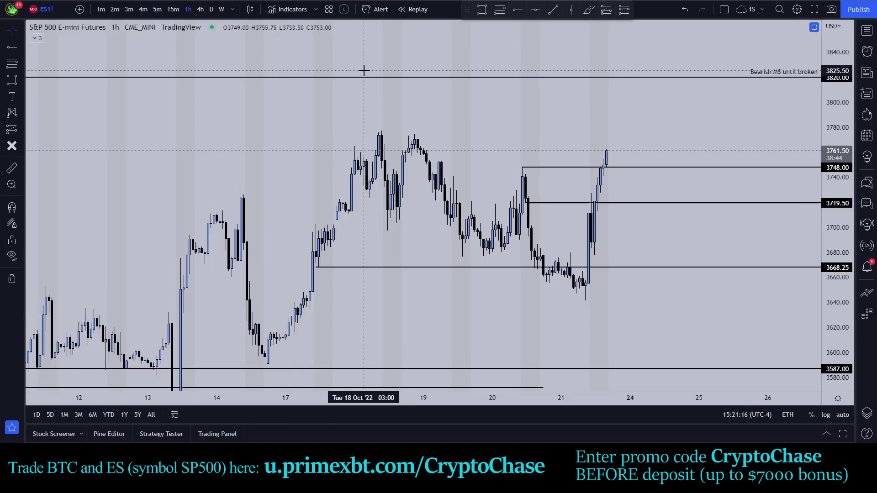
- Return to the 5-minute BTCUSD chart and draw a horizontal trend line at 18944.84 from the 21 October 08:10 candle
key("ctrl+Tab")
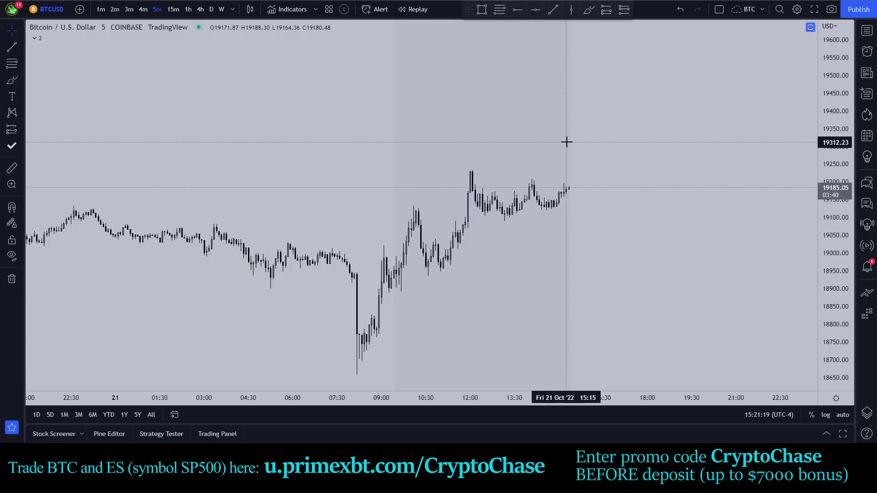
scroll(707, 186, "up", 2)
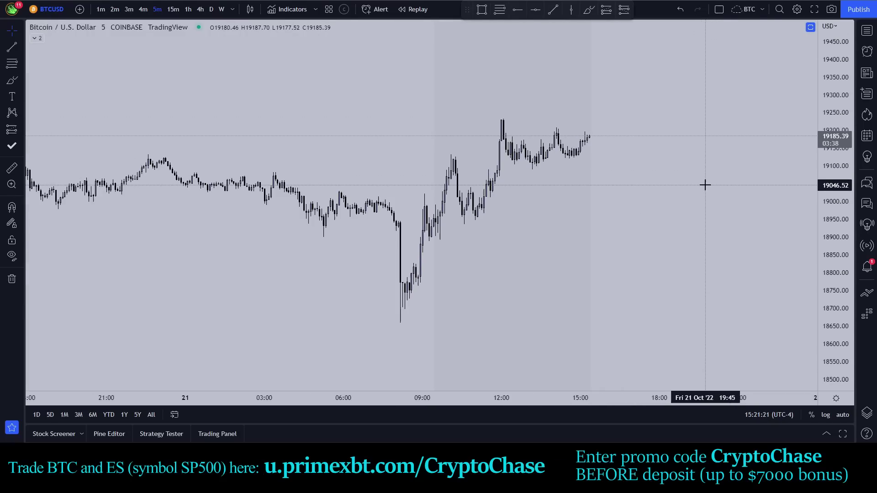
left_click(552, 11)
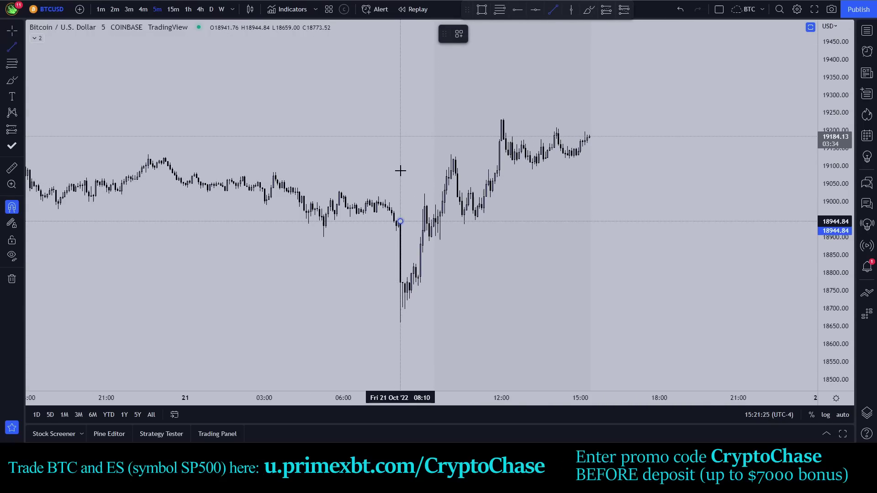
left_click_drag(400, 171, 547, 221)
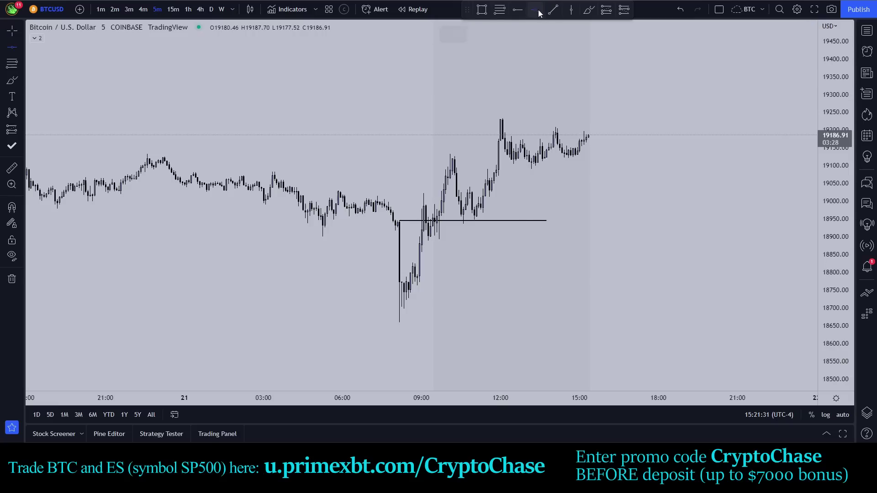
- Place a horizontal ray at 19132.62 from the 21 October morning high and inspect the retests of that level
left_click(518, 10)
left_click(451, 134)
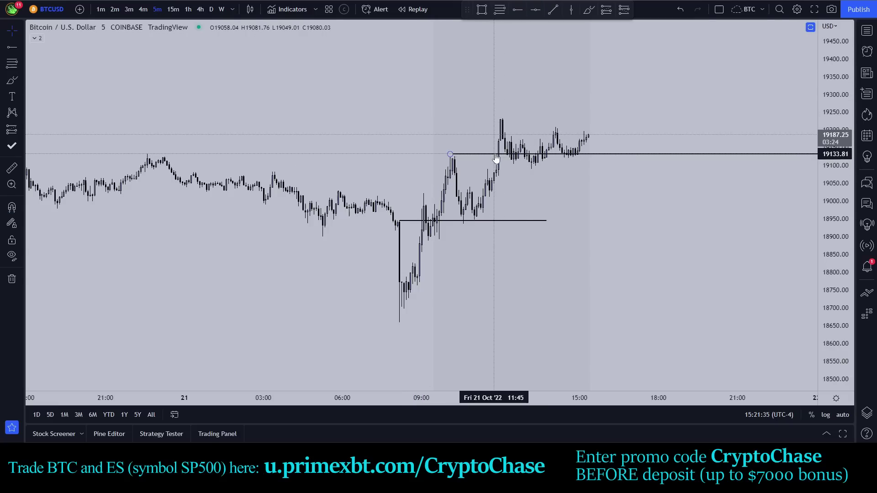
scroll(644, 119, "down", 5)
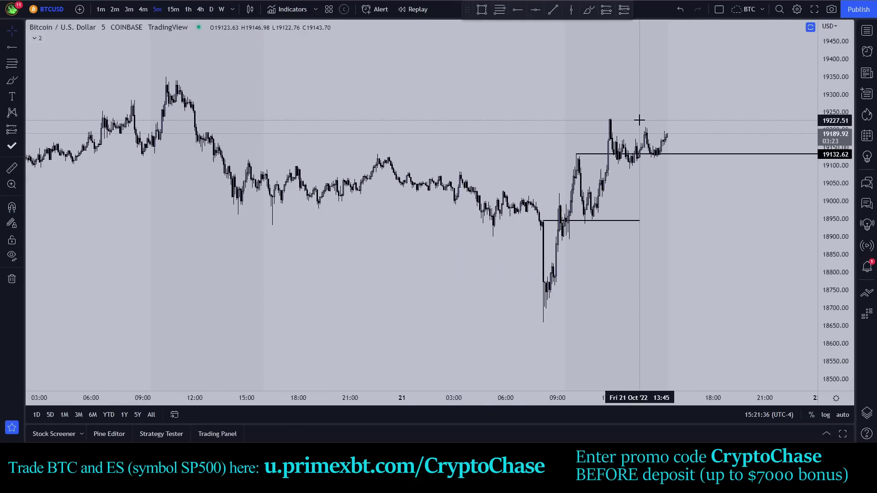
left_click(687, 154)
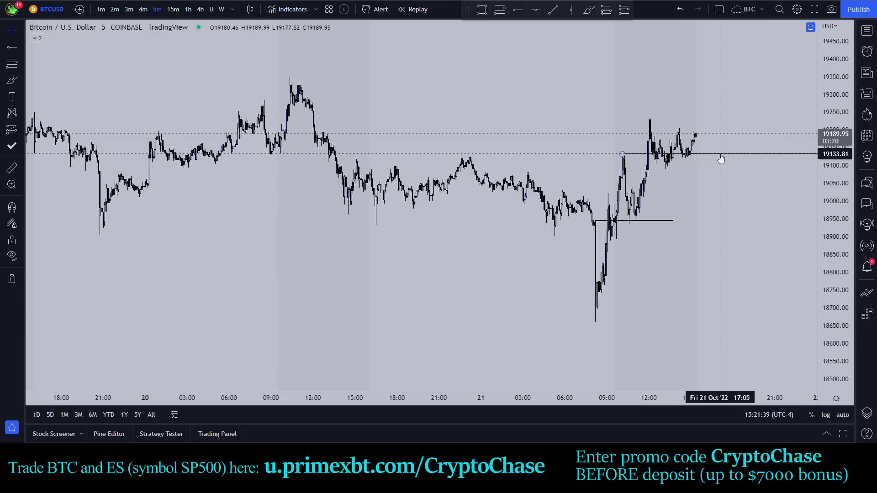
left_click_drag(721, 159, 714, 153)
scroll(714, 153, "up", 3)
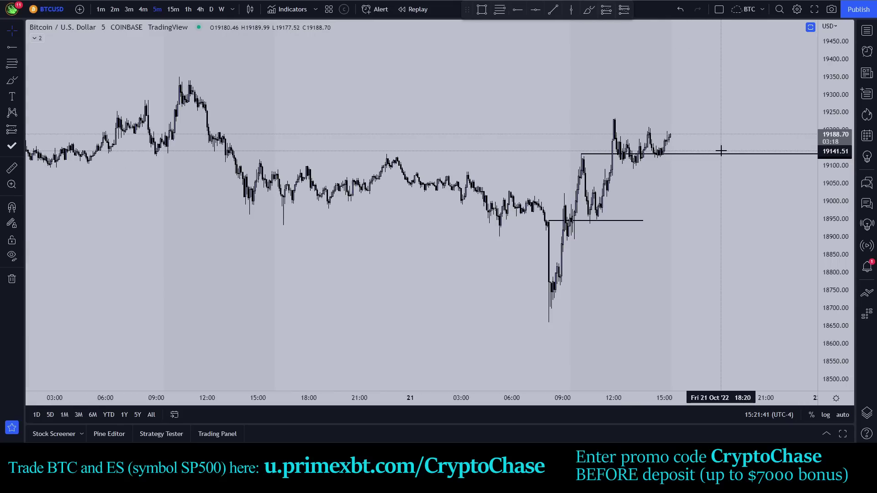
- Set the BTCUSD chart to the weekly timeframe and delete the 19132.62 ray
left_click(222, 9)
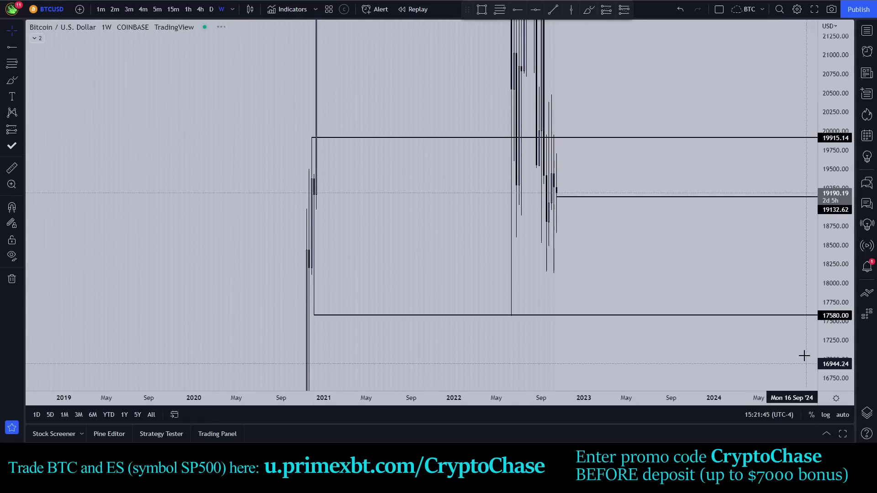
left_click(492, 198)
key("Delete")
scroll(750, 243, "down", 3)
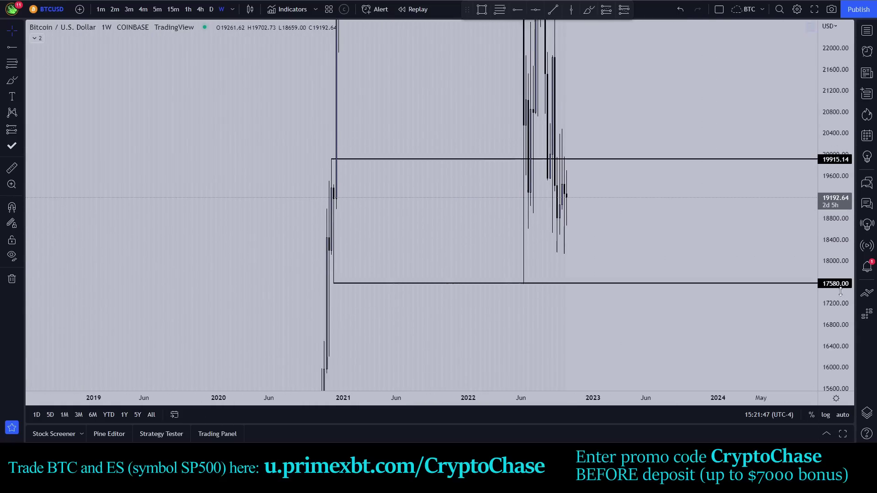
scroll(562, 160, "up", 2)
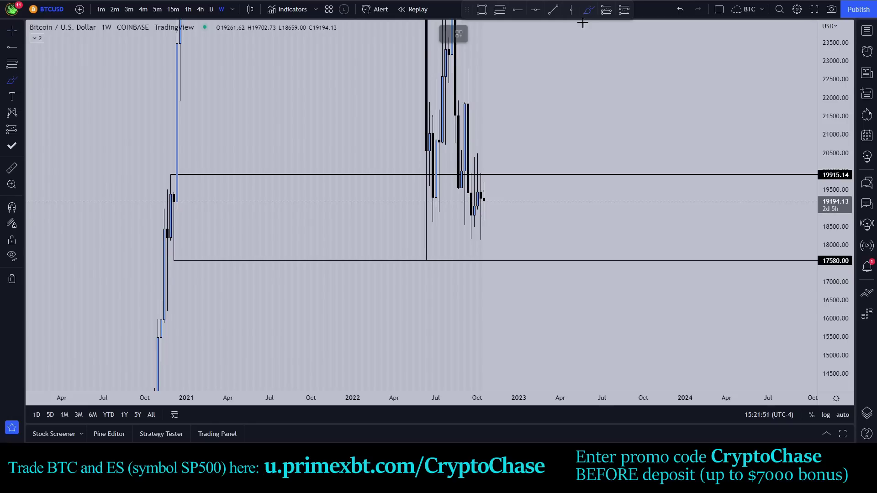
- Brush X marks below the 17580.00 level at the late 2020 and June 2022 lows, and undo the marks
mouse_move(170, 287)
left_mouse_down()
mouse_move(191, 263)
mouse_move(187, 282)
left_mouse_up()
left_click_drag(421, 262, 436, 289)
left_click_drag(435, 265, 402, 297)
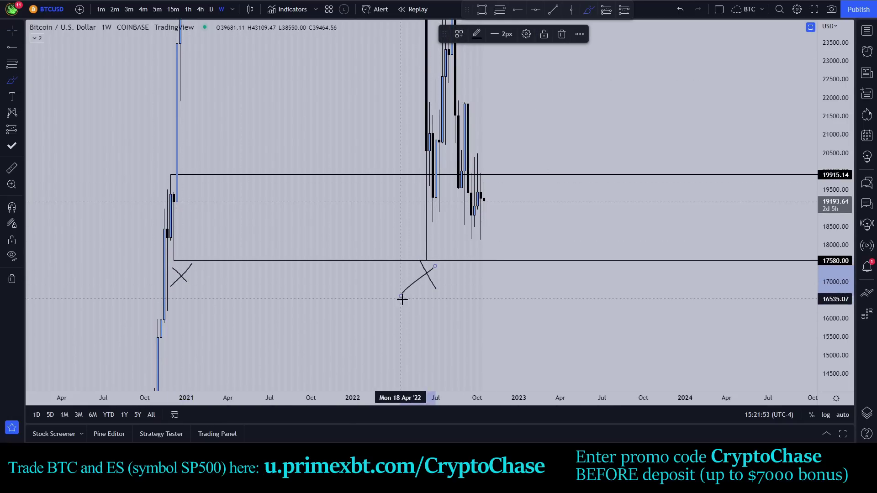
key("ctrl+z")
key("ctrl+z")
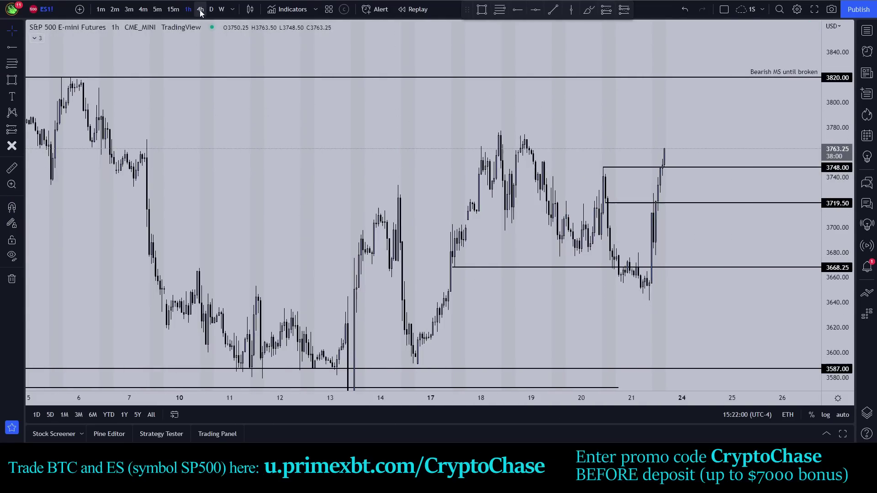
- Set the ES1! chart to the 4-hour timeframe
left_click(200, 9)
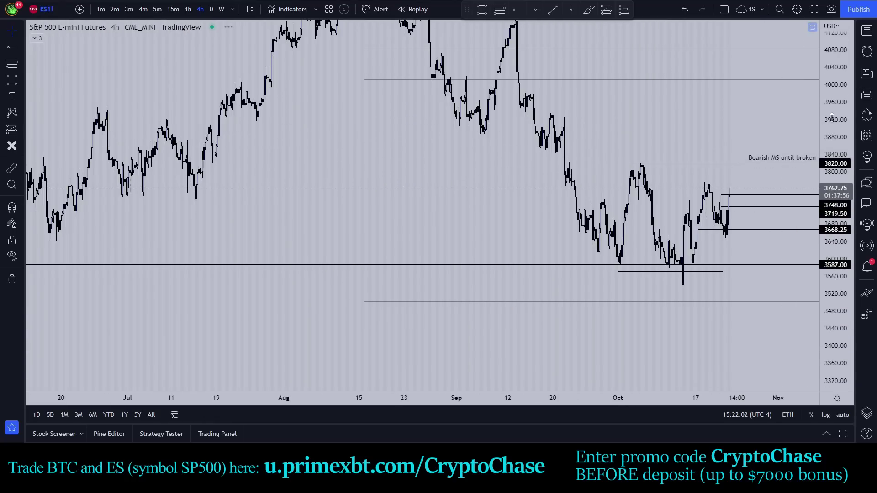
- Brush a projected path on the ES1! chart from current price above 3820.00 to a circle at the 0.618–0.705 retracement zone
scroll(695, 138, "down", 5)
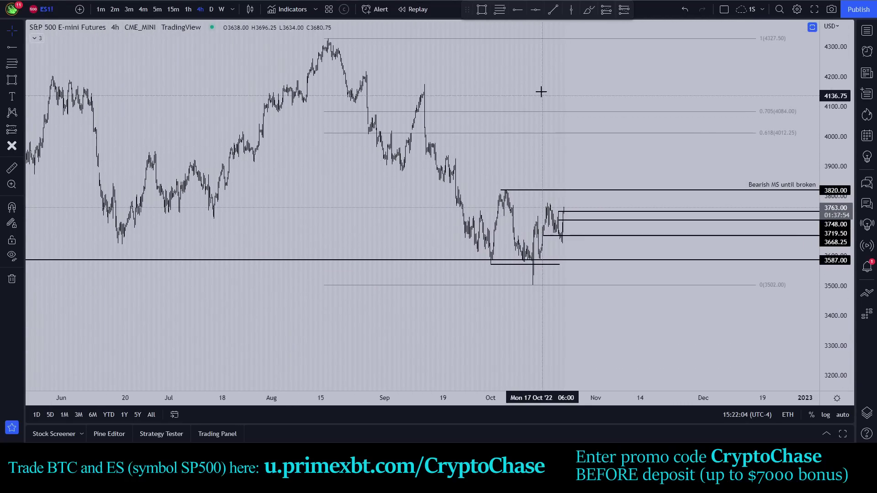
left_click(588, 9)
mouse_move(565, 211)
left_mouse_down()
mouse_move(570, 191)
mouse_move(579, 209)
mouse_move(603, 181)
mouse_move(610, 128)
mouse_move(618, 133)
mouse_move(614, 113)
left_mouse_up()
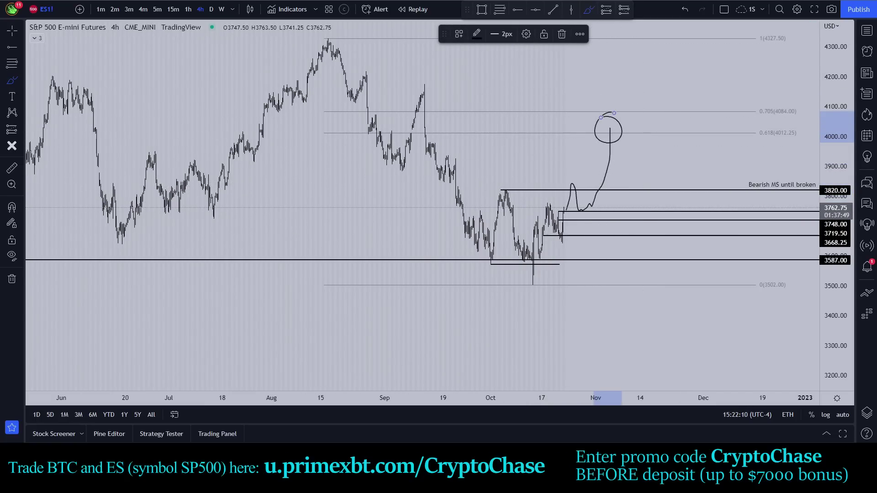
- Switch to the BTCUSD chart, brush a rising stroke through 19915.14 and an X above that level, and undo both
key("ctrl+Tab")
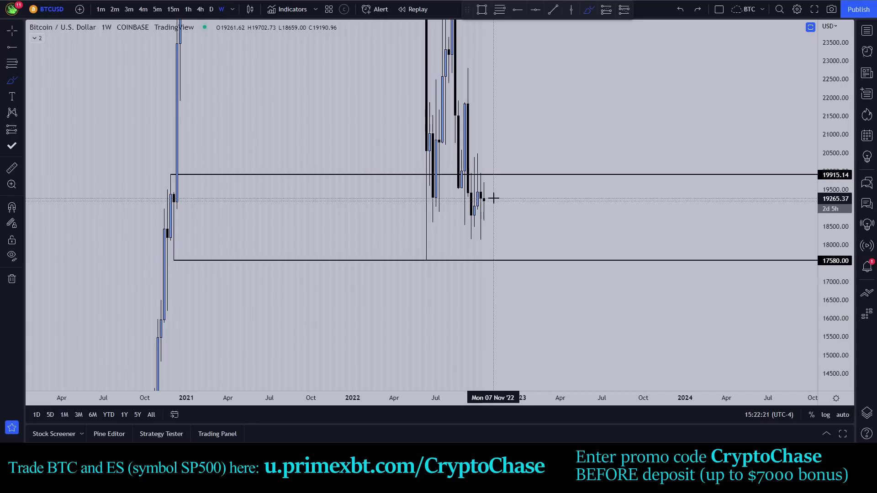
left_click_drag(494, 201, 512, 140)
left_click_drag(459, 159, 485, 141)
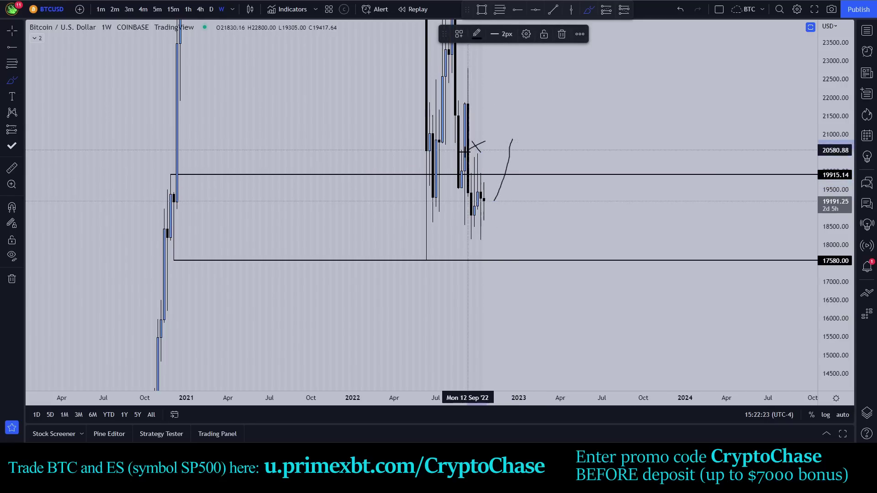
key("ctrl+z")
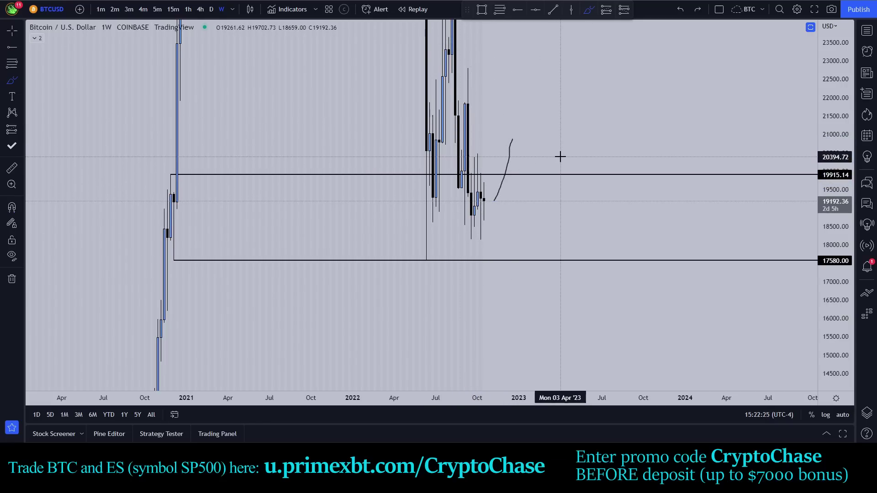
key("ctrl+z")
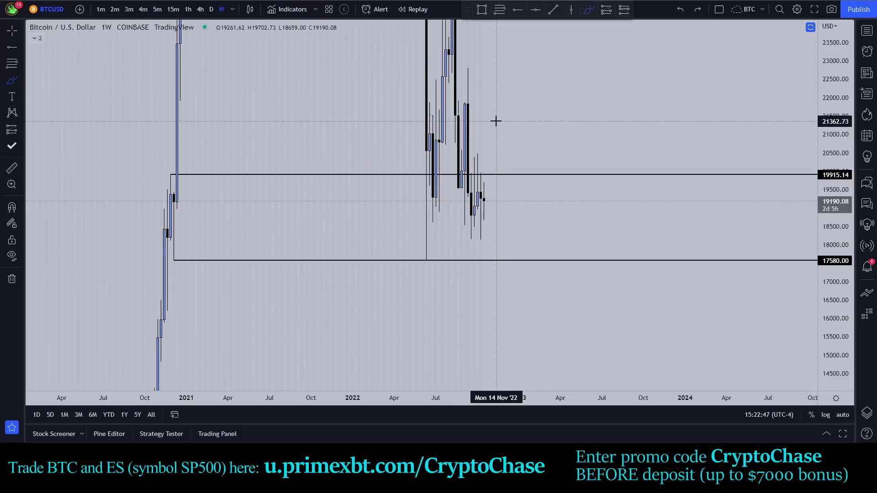
left_click_drag(830, 258, 830, 283)
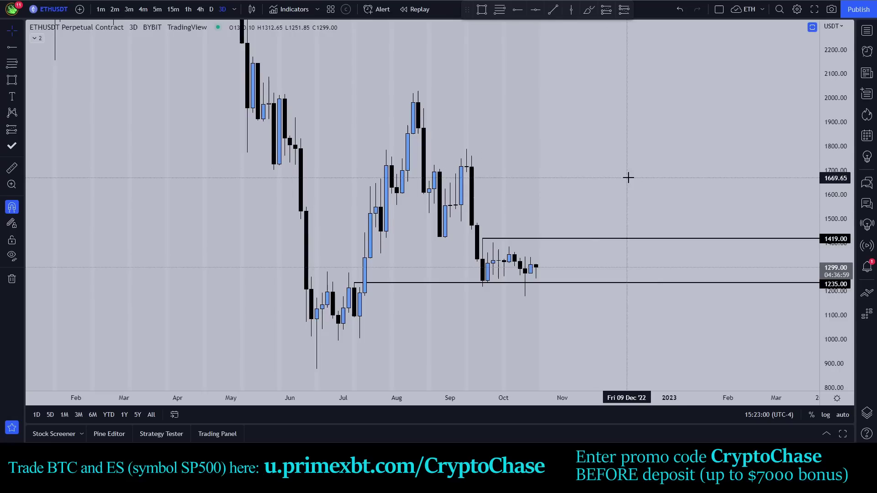
- On the ETHUSDT chart, brush marks below 1235.00, a circle around 1419.00 and a rising stroke through 1419.00, undoing each drawing
scroll(663, 173, "down", 2)
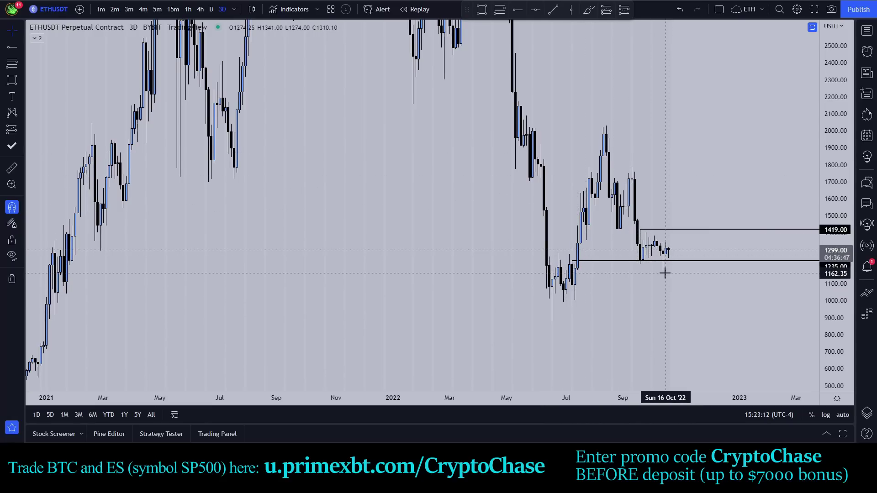
left_click(589, 9)
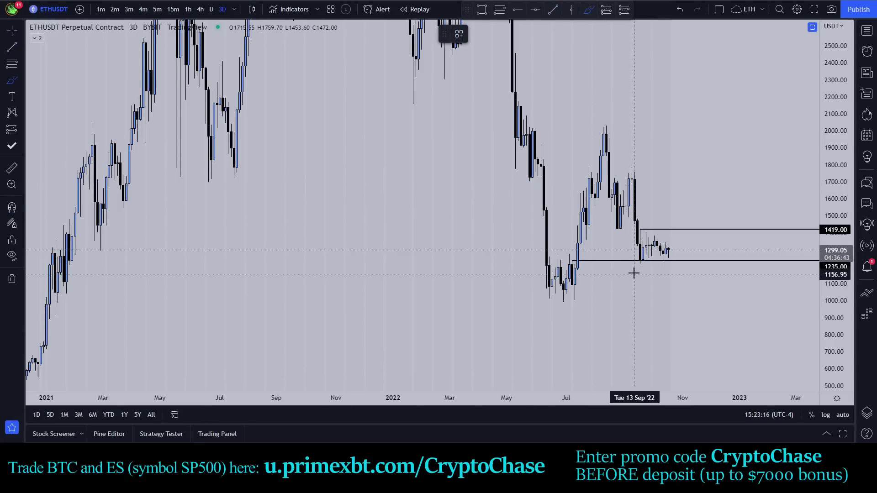
left_click_drag(629, 281, 644, 267)
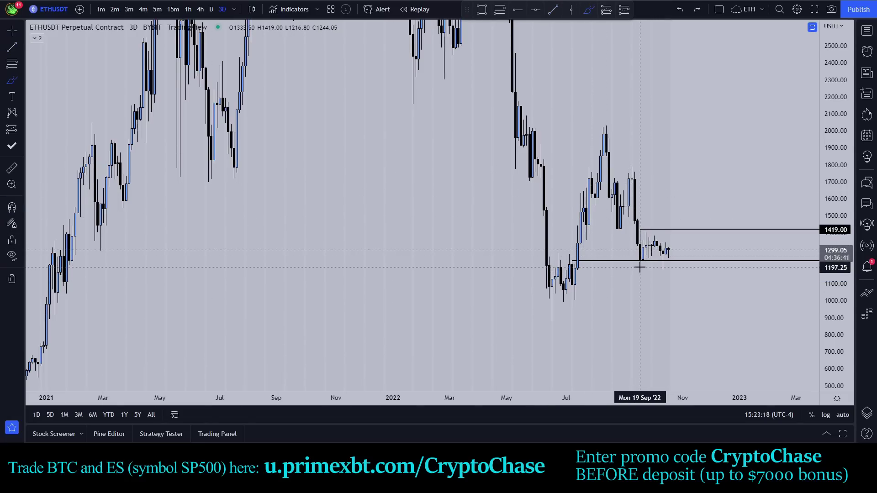
mouse_move(642, 266)
left_mouse_down()
mouse_move(667, 227)
mouse_move(703, 234)
left_mouse_up()
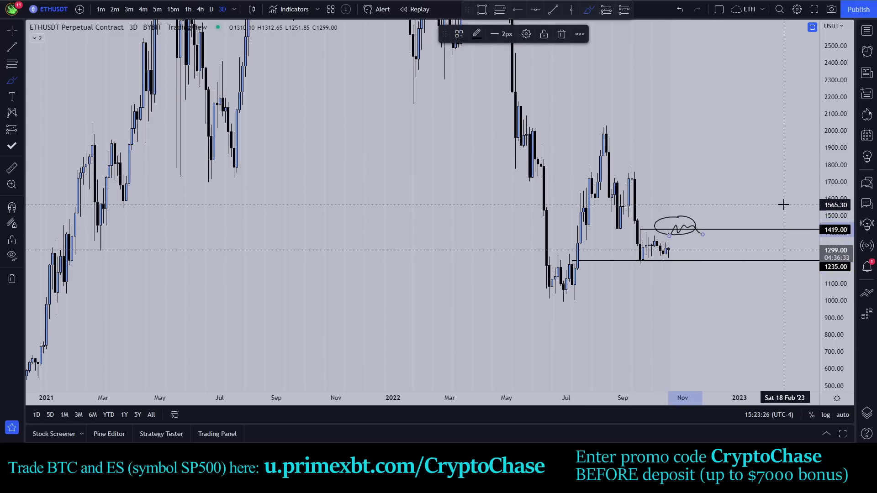
key("ctrl+z")
key("ctrl+z")
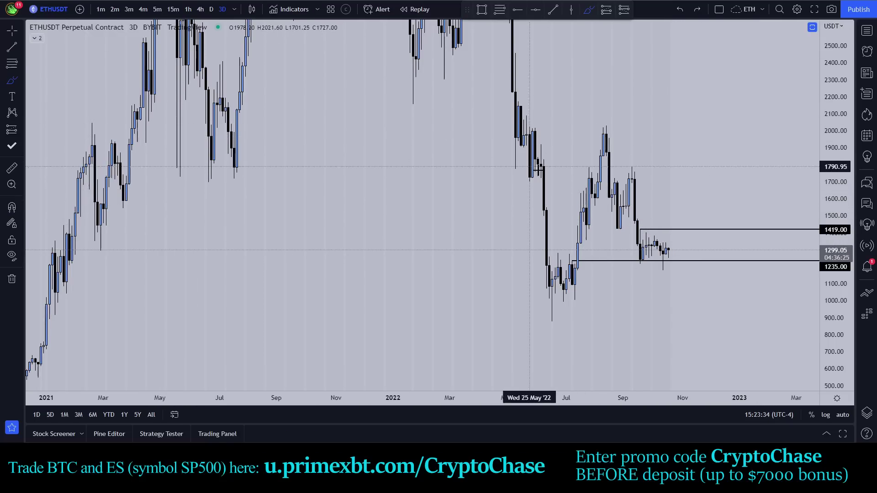
left_click_drag(673, 248, 680, 218)
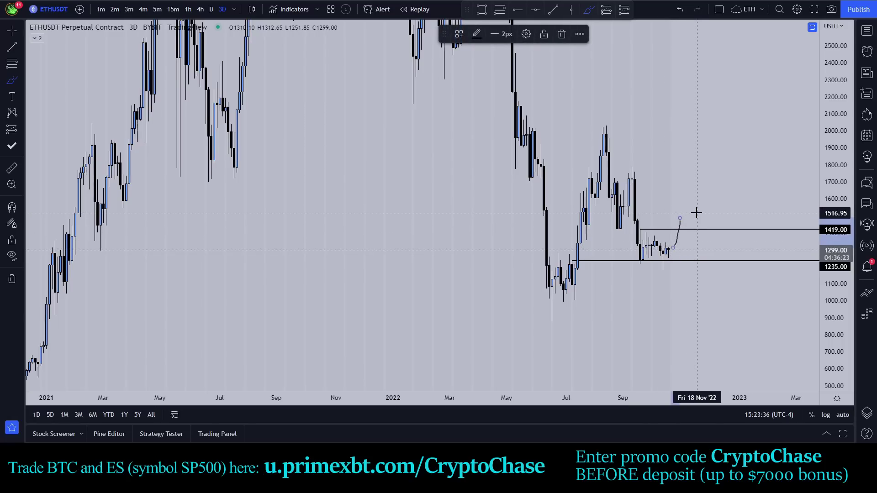
key("ctrl+z")
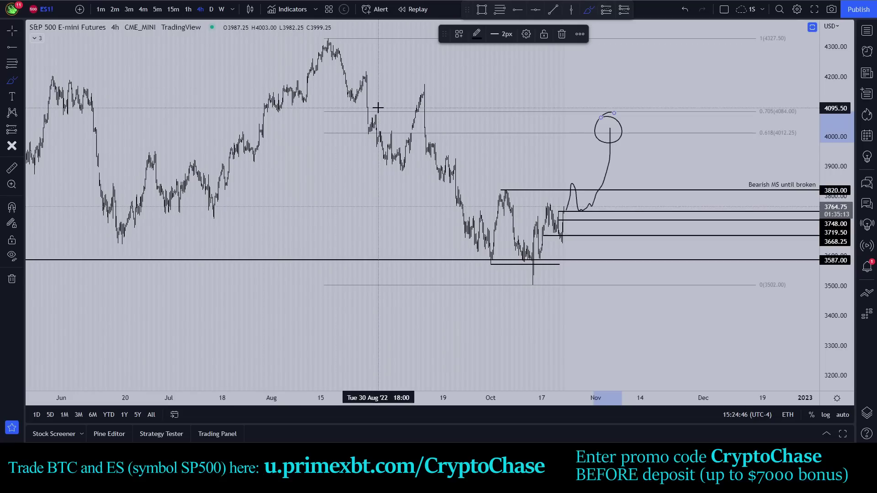
- Undo the brushed projection on the ES1! chart and return to the cross cursor
key("ctrl")
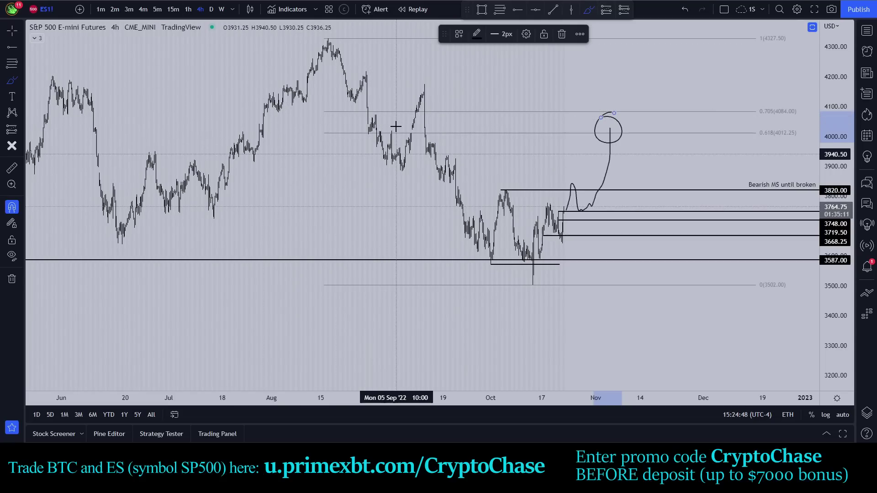
key("ctrl+z")
key("ctrl+z")
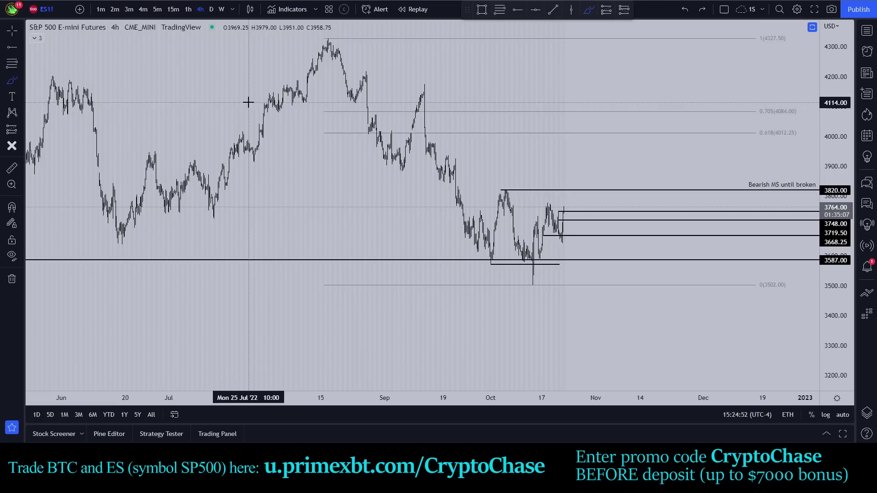
left_click(11, 30)
scroll(583, 117, "up", 3)
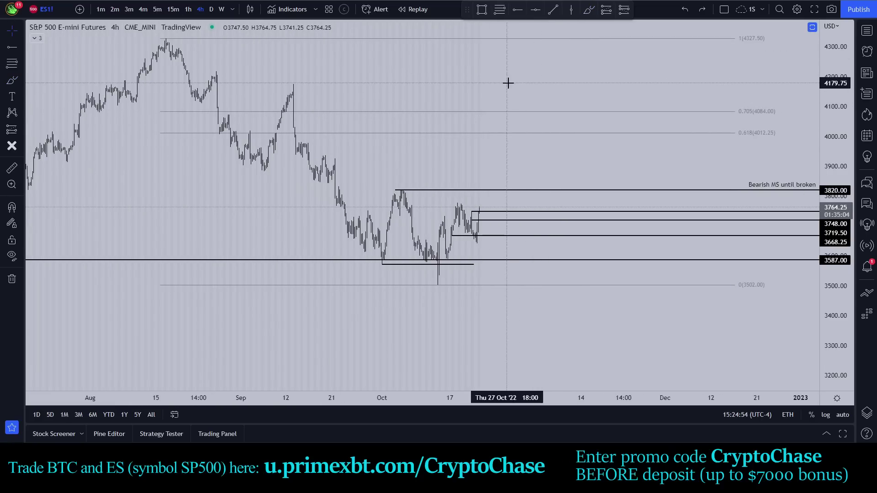
left_click_drag(686, 133, 604, 195)
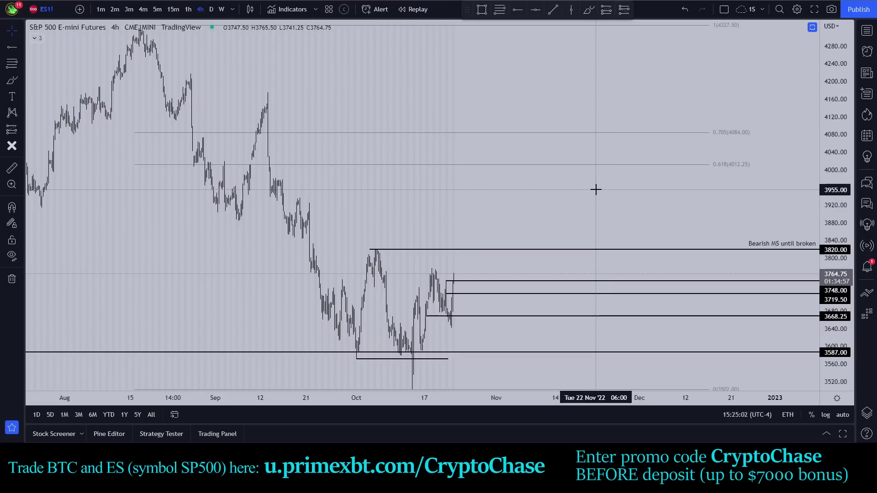
mouse_move(595, 190)
left_mouse_down()
mouse_move(591, 179)
mouse_move(596, 195)
left_mouse_up()
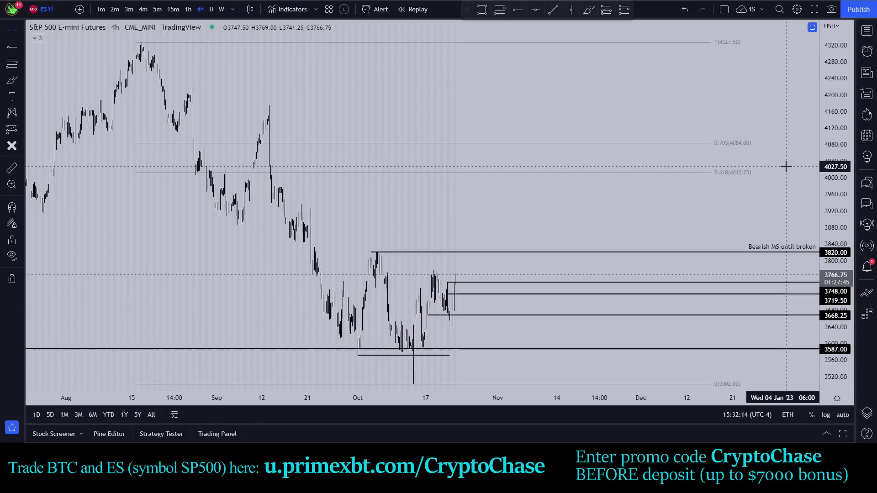
- On the weekly BTCUSD chart, brush an oval around the late 2020 rally and horizontal strokes near 12000, and undo the strokes
key("ctrl+Tab")
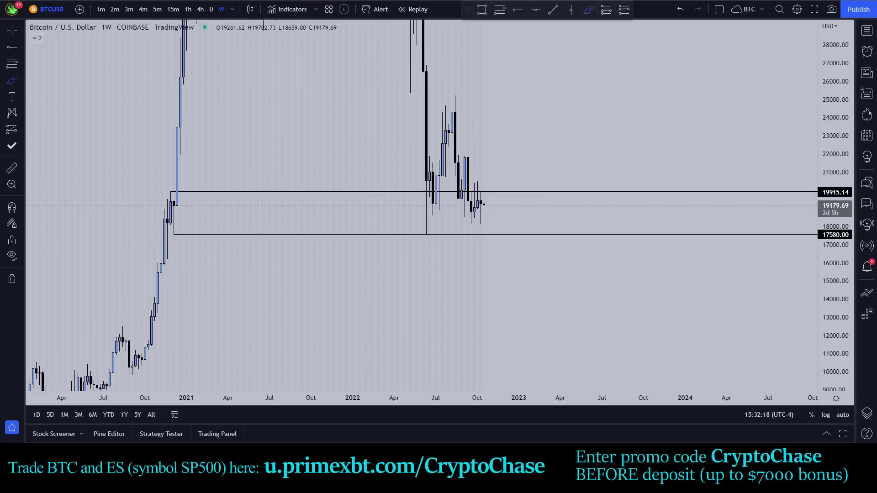
scroll(565, 230, "down", 5)
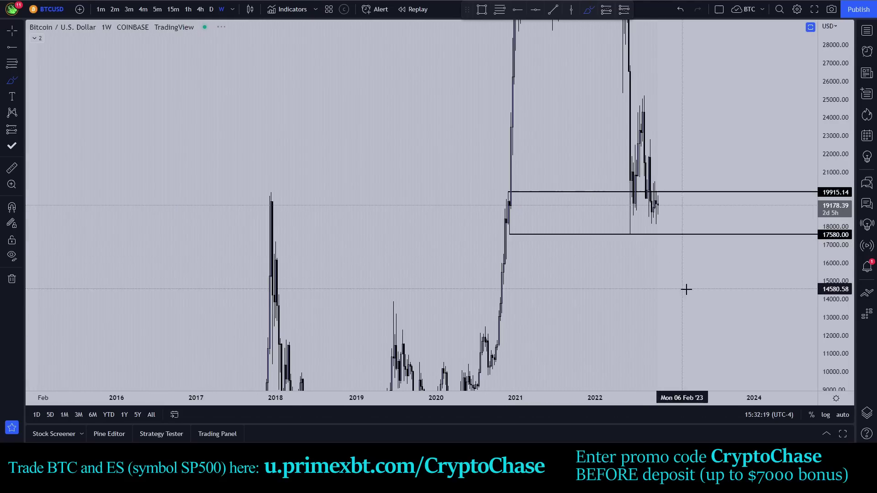
left_click_drag(843, 273, 819, 322)
key("ctrl+z")
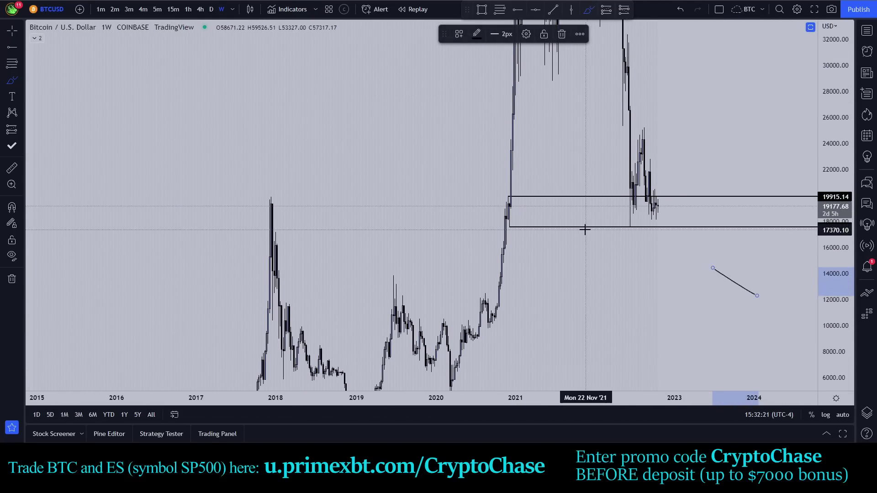
key("ctrl+z")
mouse_move(504, 302)
left_mouse_down()
mouse_move(492, 236)
mouse_move(519, 256)
left_mouse_up()
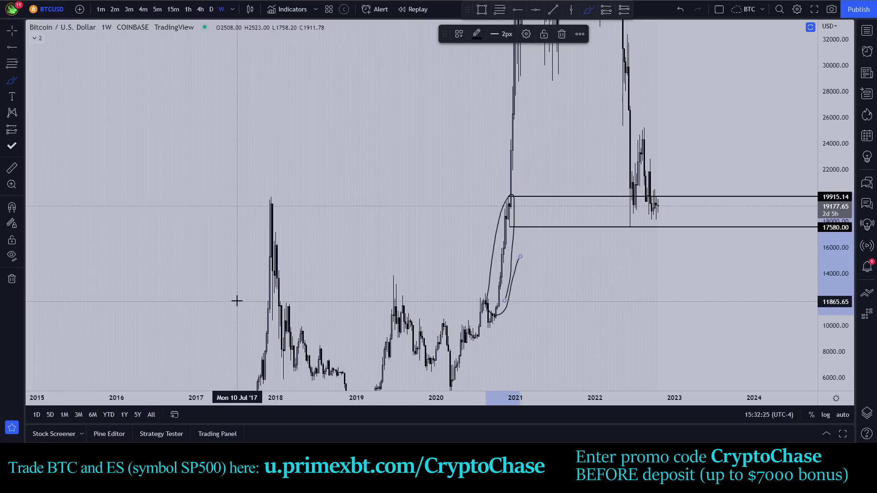
left_click_drag(240, 301, 688, 304)
key("ctrl+z")
left_click_drag(248, 303, 817, 299)
key("ctrl+z")
key("ctrl+z")
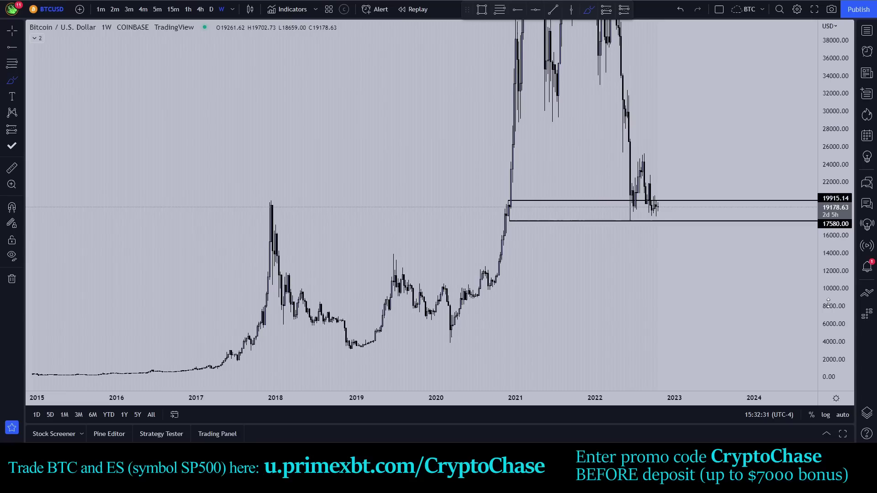
- Brush a steep rising curve from current Bitcoin price to about 27000 twice, undoing it each time
left_click_drag(672, 207, 688, 132)
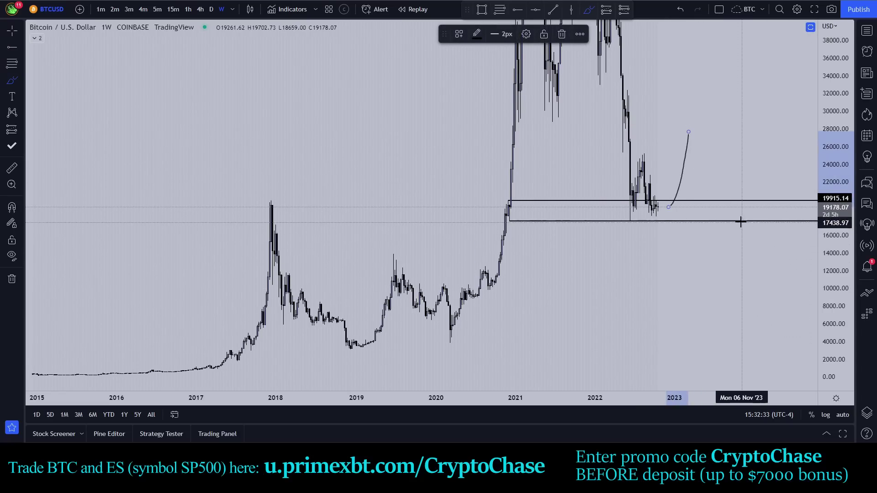
key("ctrl+z")
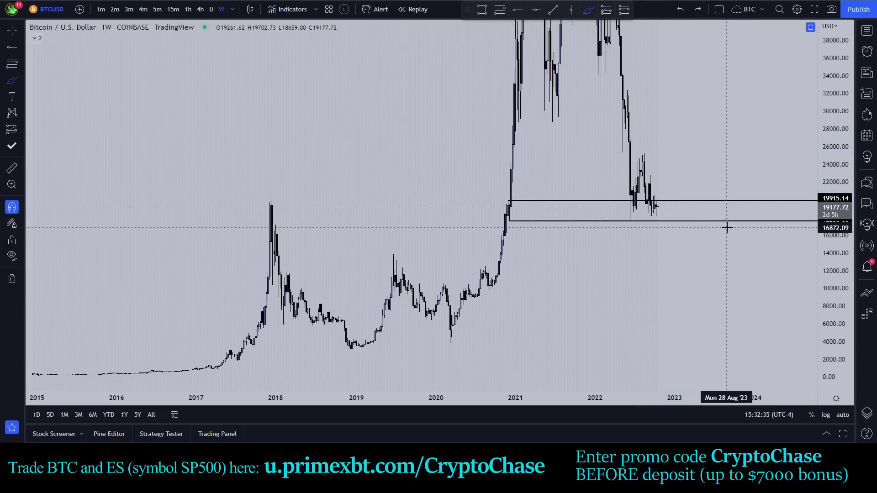
scroll(686, 221, "up", 2)
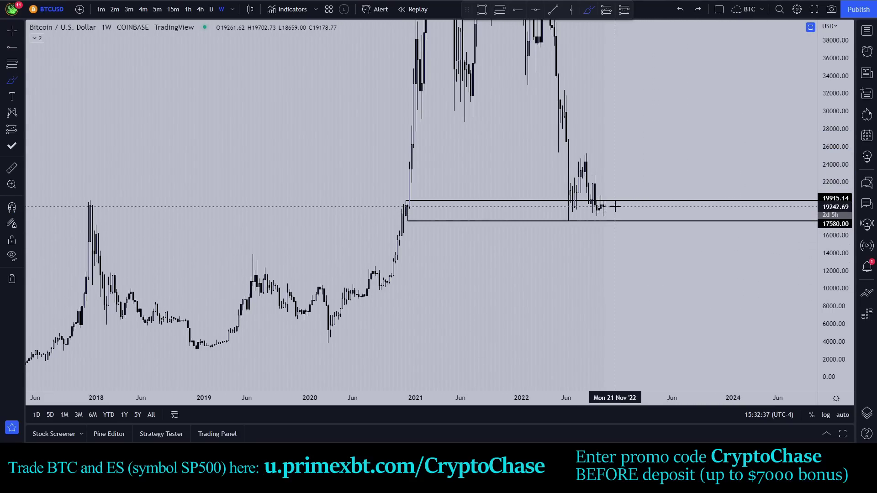
left_click_drag(616, 205, 635, 136)
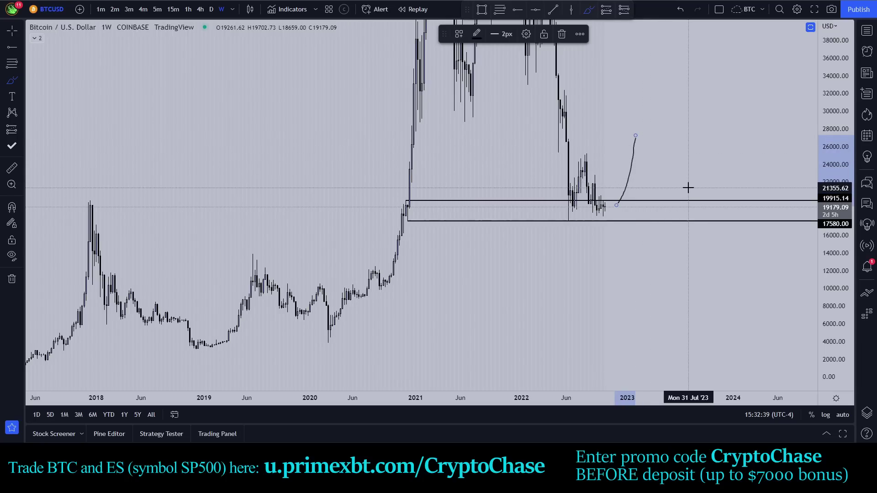
key("ctrl+z")
- Brush a rising ladder of short strokes from 19915.14 to about 24000, and undo the strokes
left_click_drag(615, 206, 617, 173)
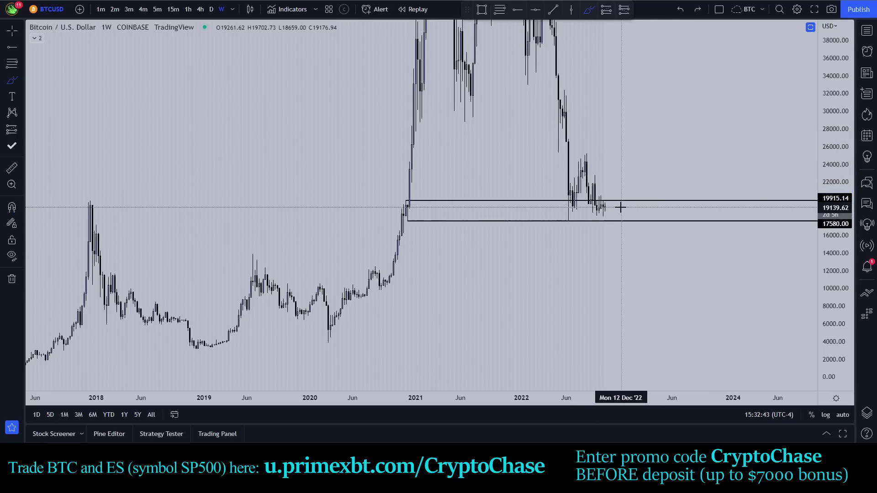
key("ctrl+z")
mouse_move(615, 199)
left_mouse_down()
mouse_move(635, 183)
mouse_move(645, 152)
mouse_move(660, 149)
left_mouse_up()
key("ctrl+z")
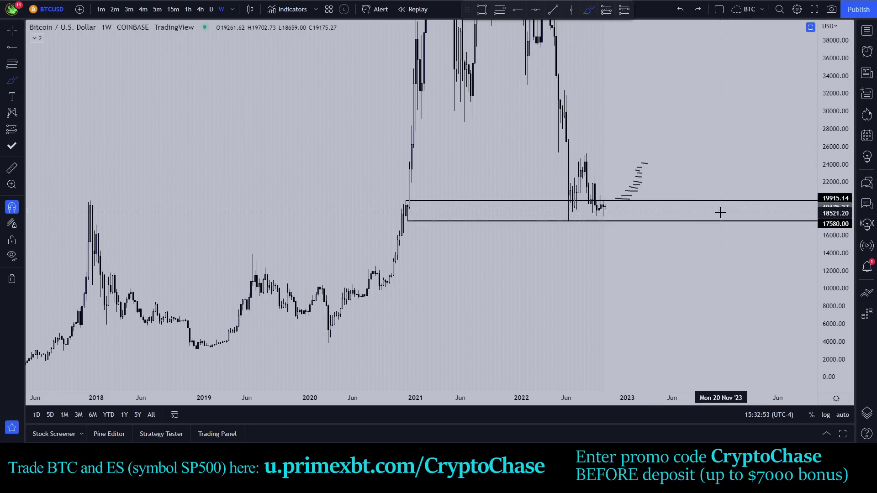
key("ctrl+z")
key("ctrl+z")
key("ctrl+z")
key("ctrl+z")
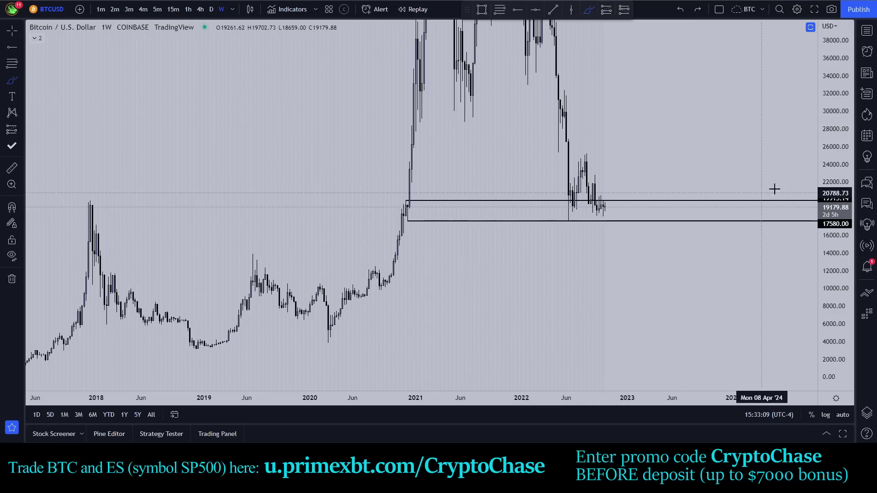
- Brush a projected Bitcoin path through 2023 that drops below 17580.00 to about 10000 and curves back up
left_click_drag(834, 190, 835, 237)
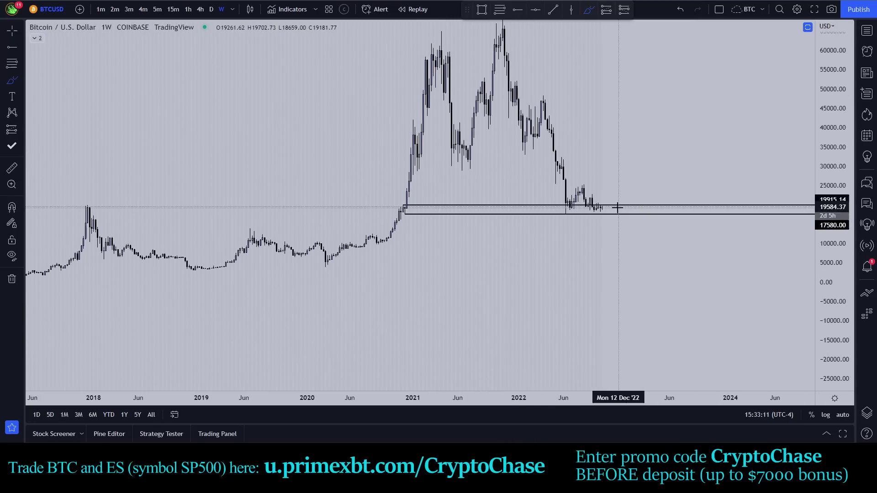
scroll(644, 167, "down", 4)
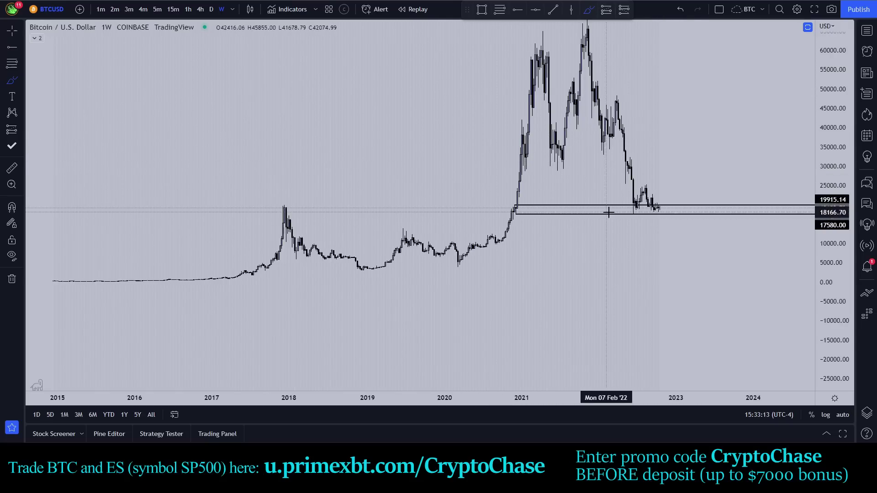
mouse_move(658, 209)
left_mouse_down()
mouse_move(661, 220)
mouse_move(673, 201)
mouse_move(688, 236)
mouse_move(721, 243)
mouse_move(743, 219)
left_mouse_up()
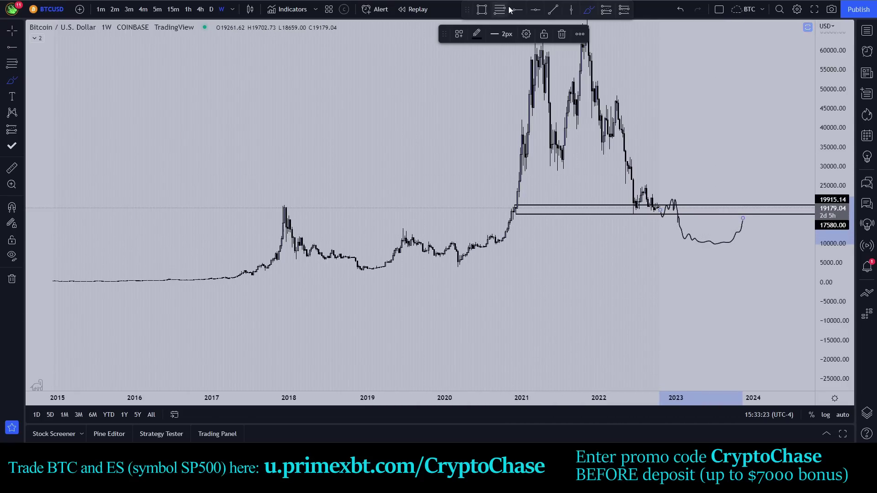
- Place a horizontal ray at 12259.71 from mid-August 2017, move it to 12141.57, and undo both along with the projected path
key("alt+h")
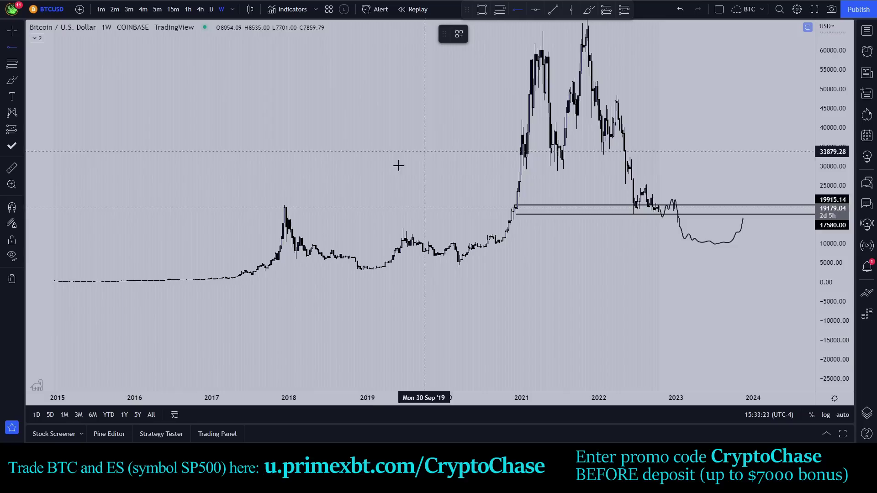
left_click(259, 235)
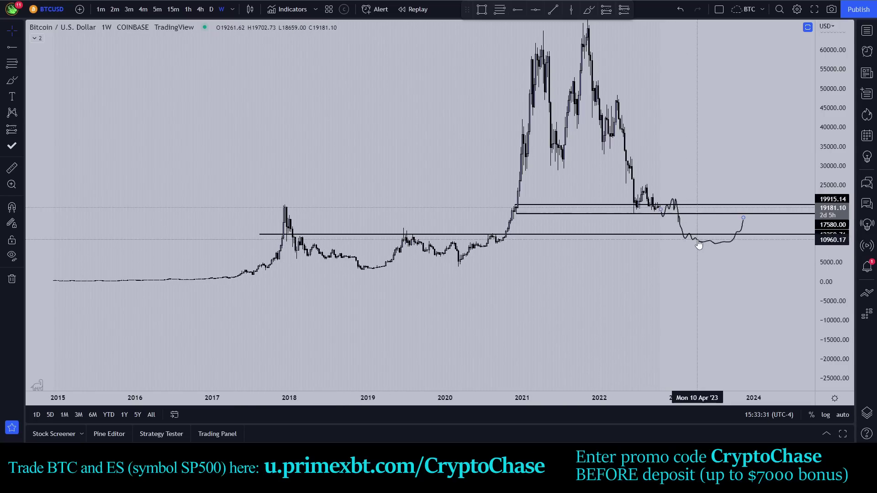
left_click(720, 236)
left_click_drag(720, 235, 720, 235)
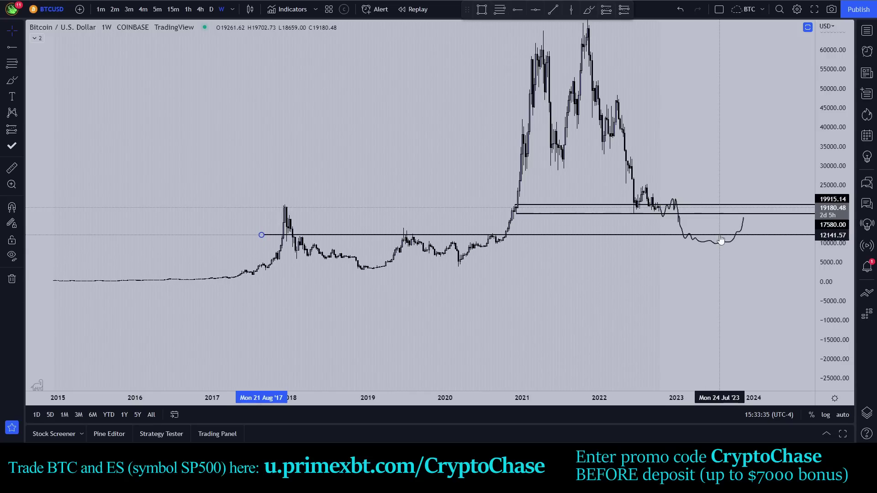
key("ctrl+z")
key("ctrl+z")
key("ctrl+z")
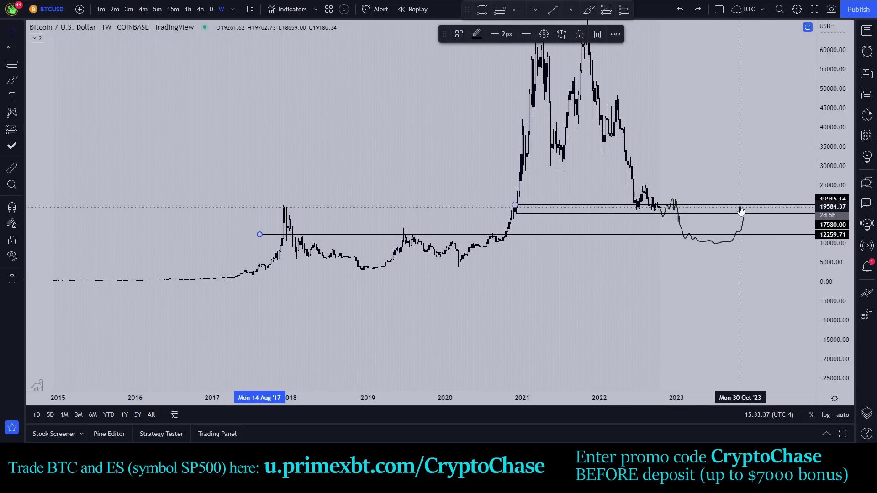
- Examine Bitcoin's weekly price history since 2015 in relation to the 17580.00 and 19915.14 levels
scroll(630, 159, "up", 3)
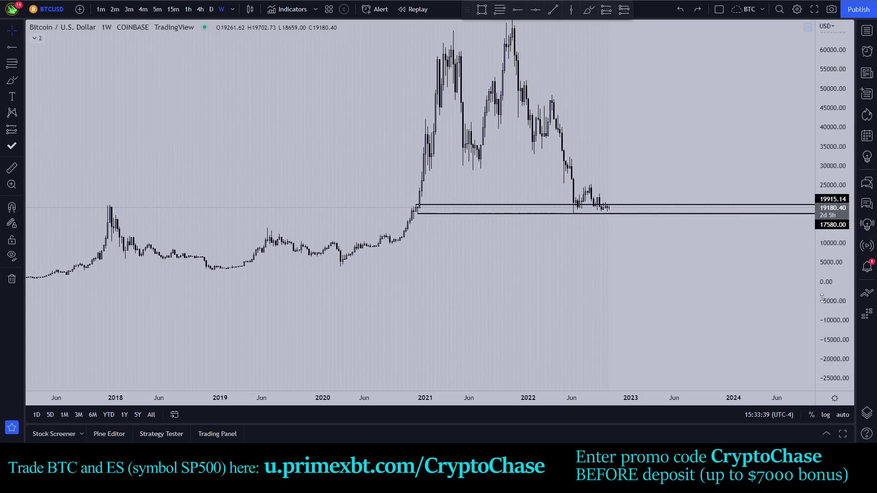
left_click_drag(831, 292, 831, 265)
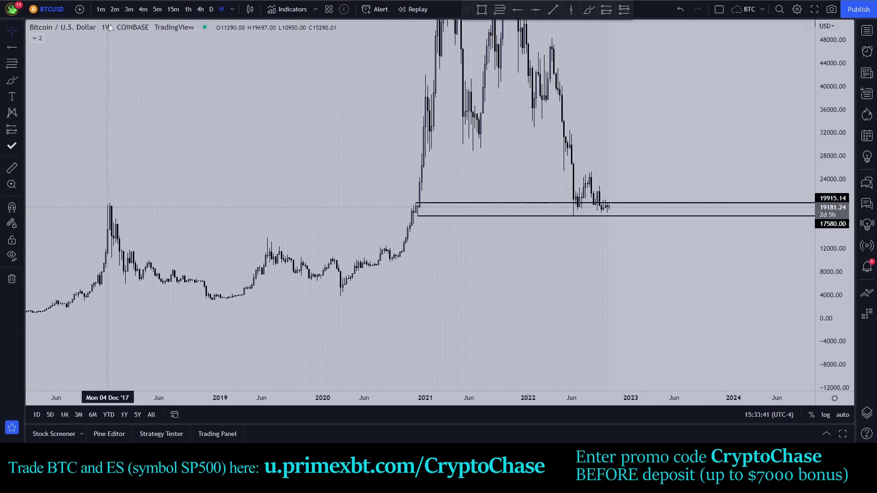
left_click_drag(307, 92, 313, 154)
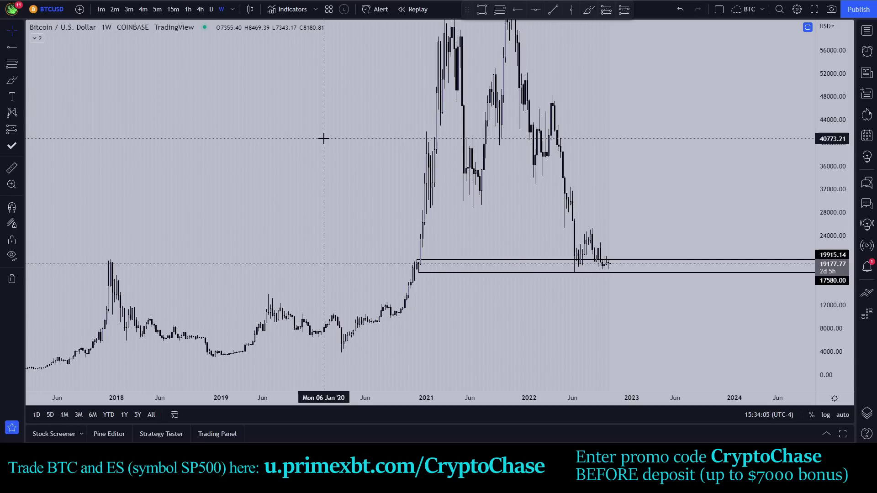
scroll(756, 180, "down", 5)
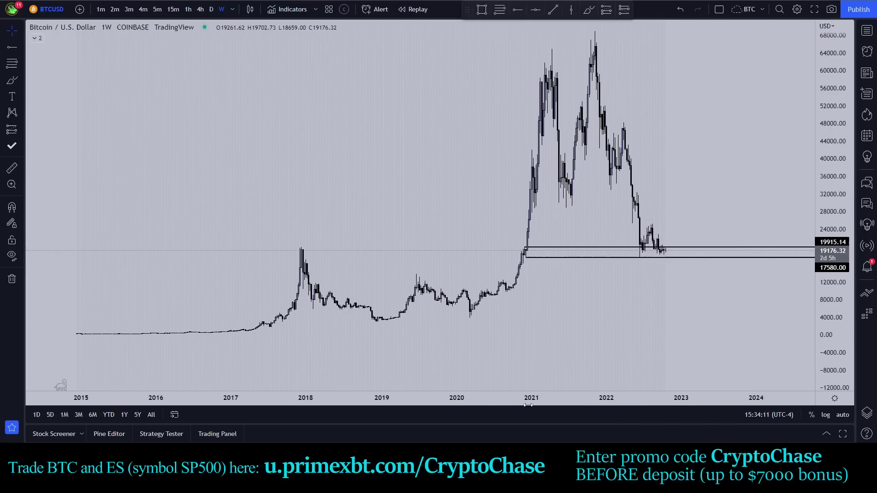
scroll(576, 400, "down", 1)
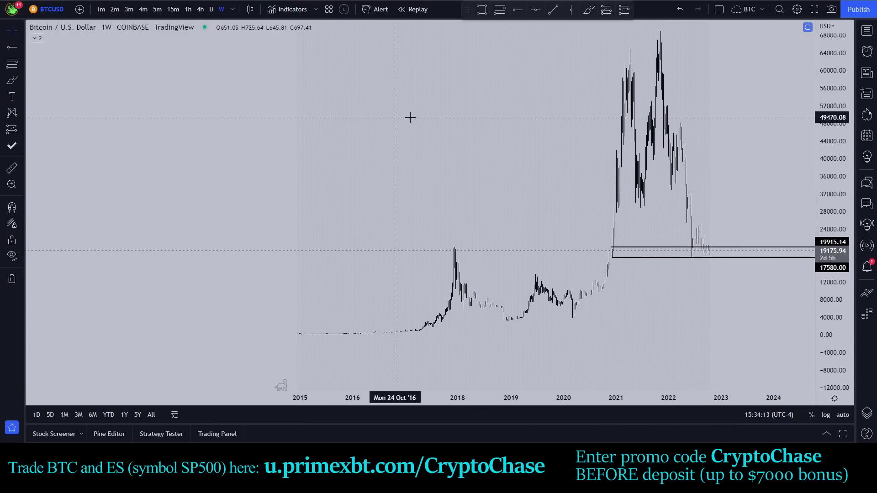
left_click_drag(408, 117, 355, 255)
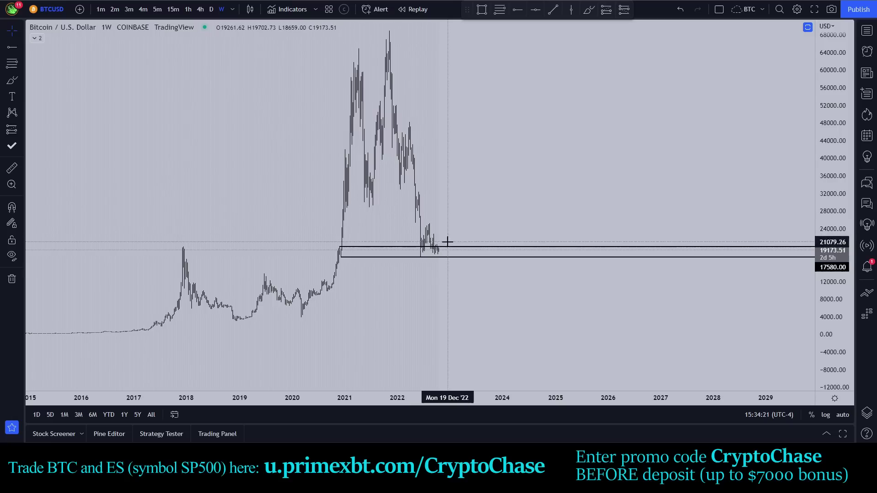
scroll(486, 262, "up", 3)
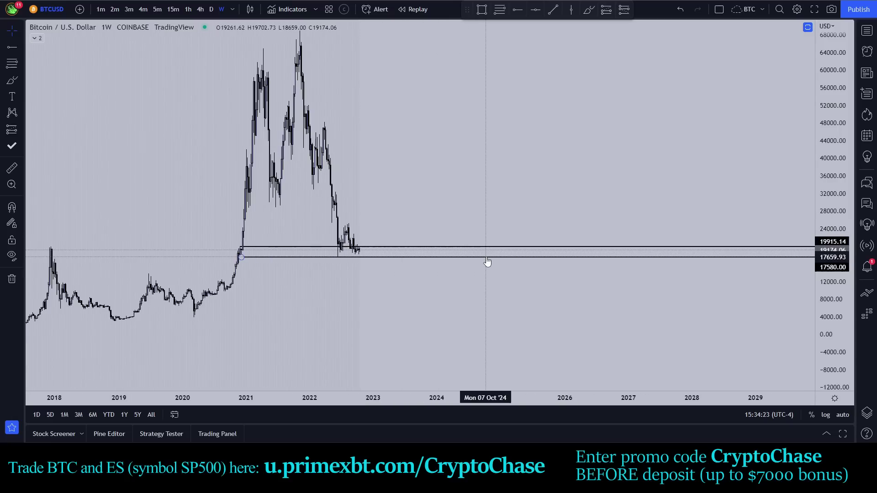
scroll(614, 295, "up", 1)
scroll(586, 292, "up", 2)
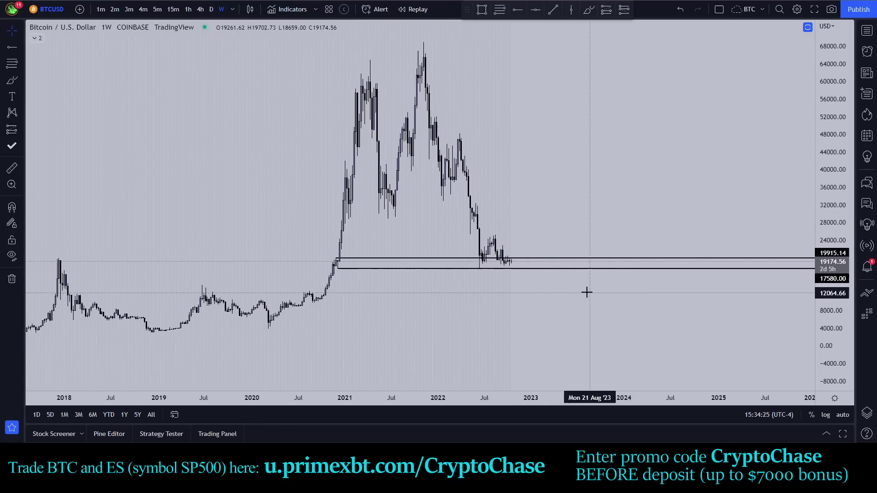
- Brush a Bitcoin path dipping below 17580.00, rallying and retesting the zone, with strokes at the swing highs and lows and ovals around the turns
left_click(589, 9)
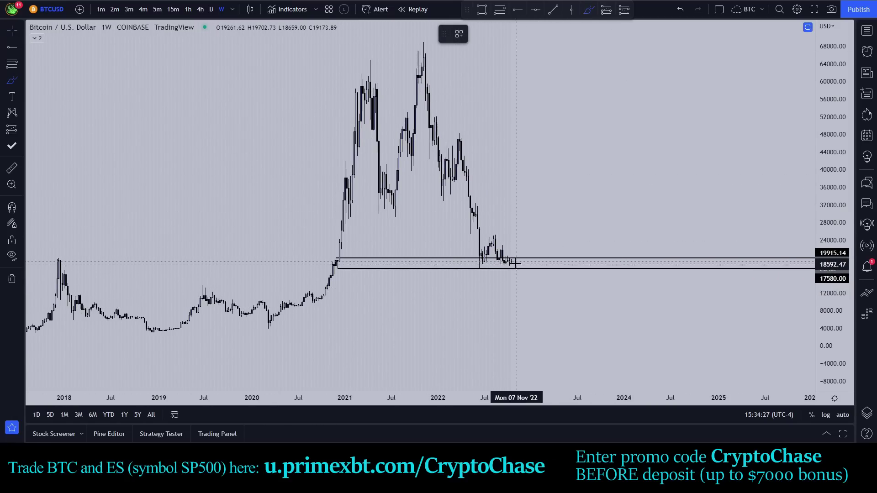
mouse_move(513, 260)
left_mouse_down()
mouse_move(509, 276)
mouse_move(530, 289)
mouse_move(468, 272)
left_mouse_up()
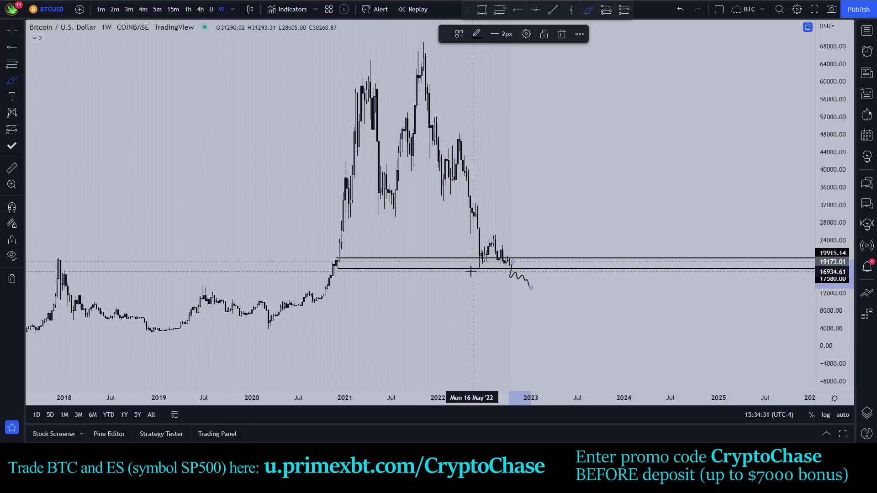
left_click_drag(488, 232, 516, 231)
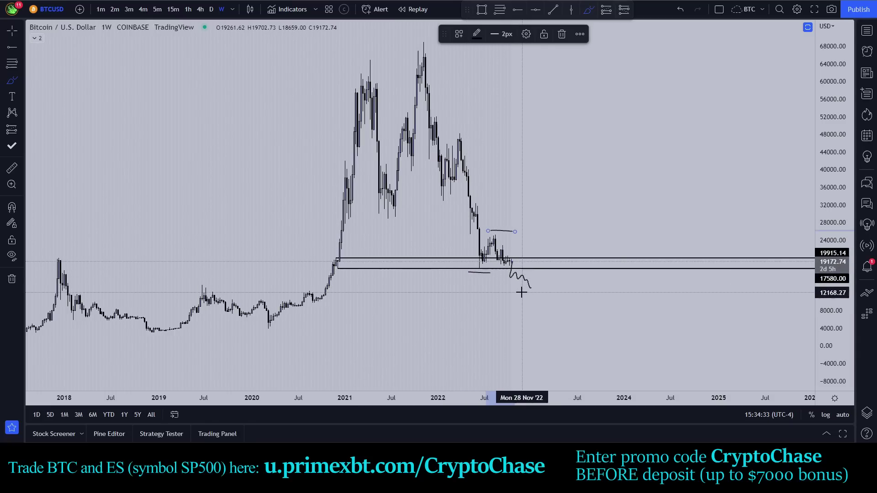
mouse_move(524, 293)
left_mouse_down()
mouse_move(553, 293)
mouse_move(548, 223)
mouse_move(554, 245)
mouse_move(619, 237)
left_mouse_up()
mouse_move(560, 212)
left_mouse_down()
mouse_move(562, 252)
mouse_move(571, 255)
mouse_move(593, 201)
left_mouse_up()
left_click_drag(561, 255, 588, 252)
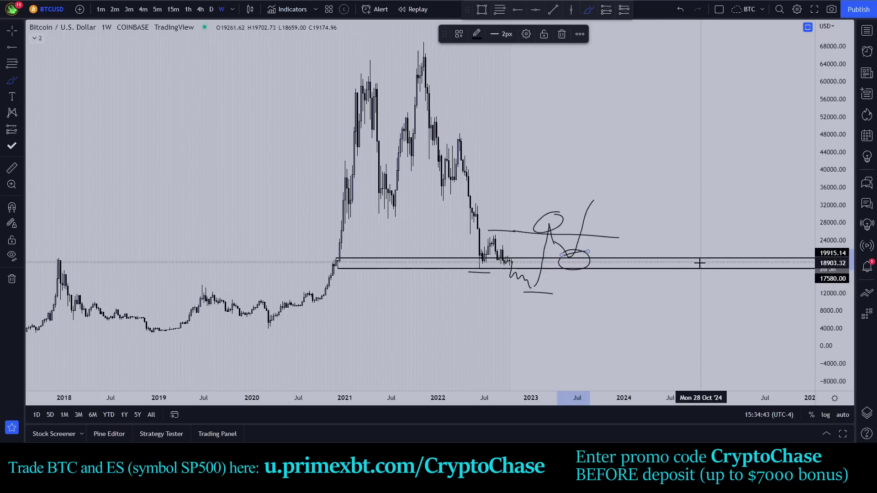
- Undo all the brush strokes of the dip, rally and retest scenario
key("ctrl+z")
key("ctrl+z")
key("ctrl+z")
key("ctrl+z")
key("ctrl+z")
key("ctrl+z")
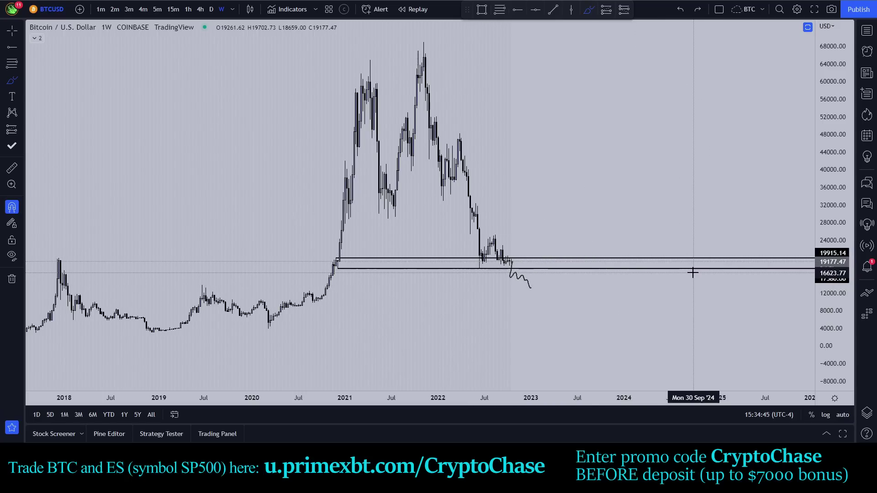
key("ctrl+z")
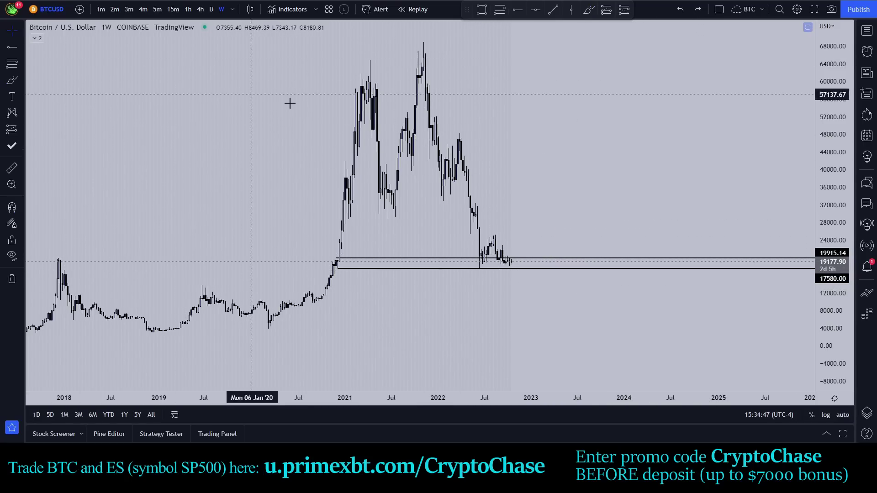
scroll(562, 150, "up", 3)
left_click_drag(560, 150, 605, 134)
scroll(566, 133, "up", 1)
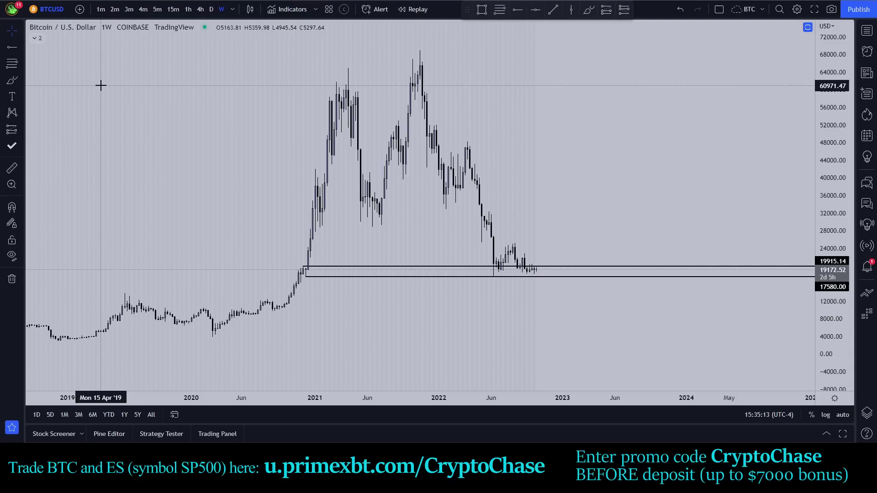
right_click(814, 441)
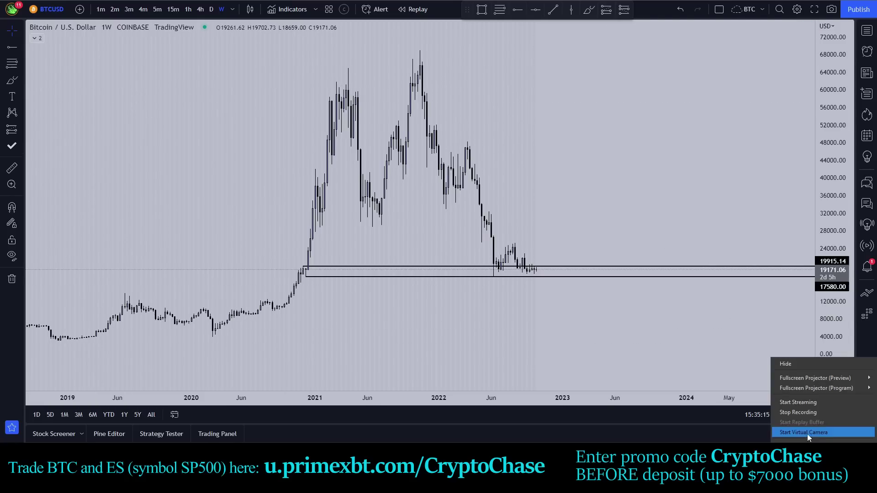